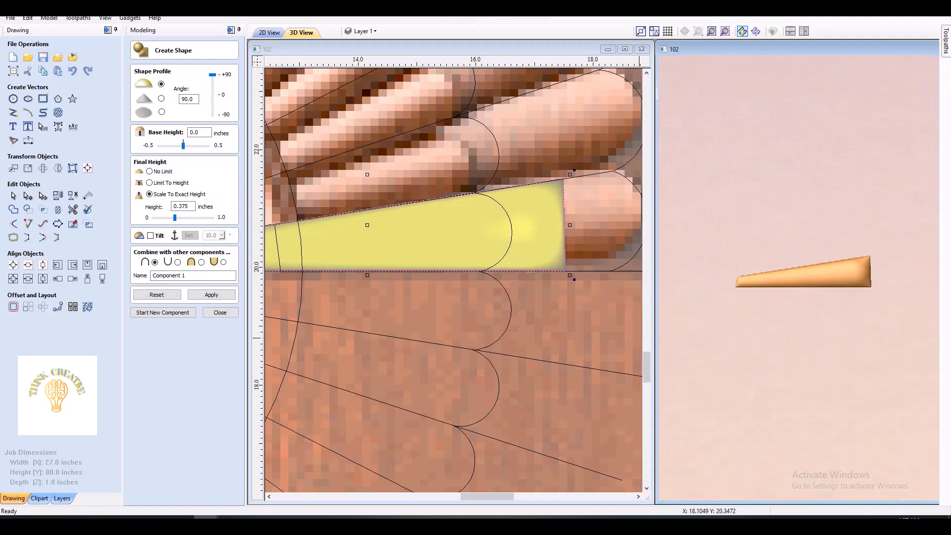
Set the tapered wedge component to merge with the other components, finish the shape and trim it to the rounded petal outline
{"action": "left_click", "coordinate": [201, 262]}
{"action": "left_click", "coordinate": [162, 312]}
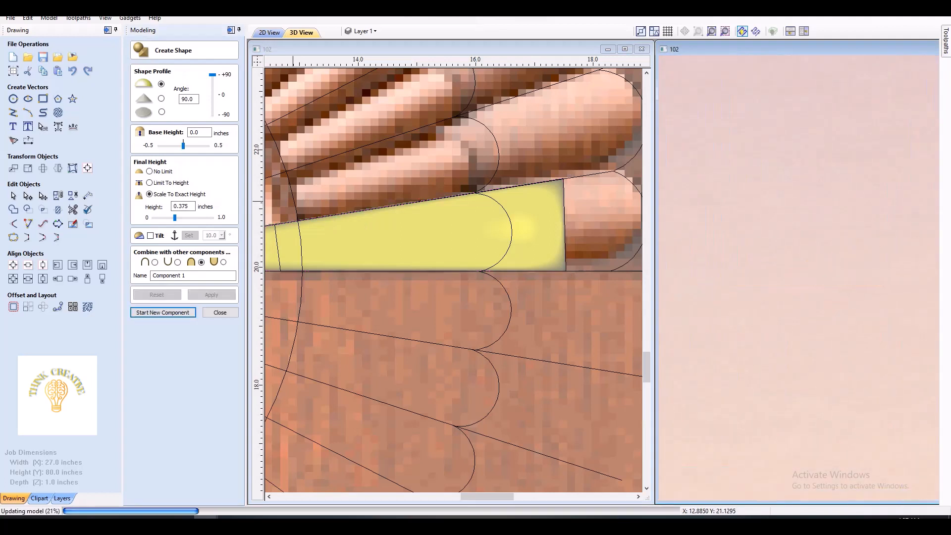
{"action": "key", "text": "Escape"}
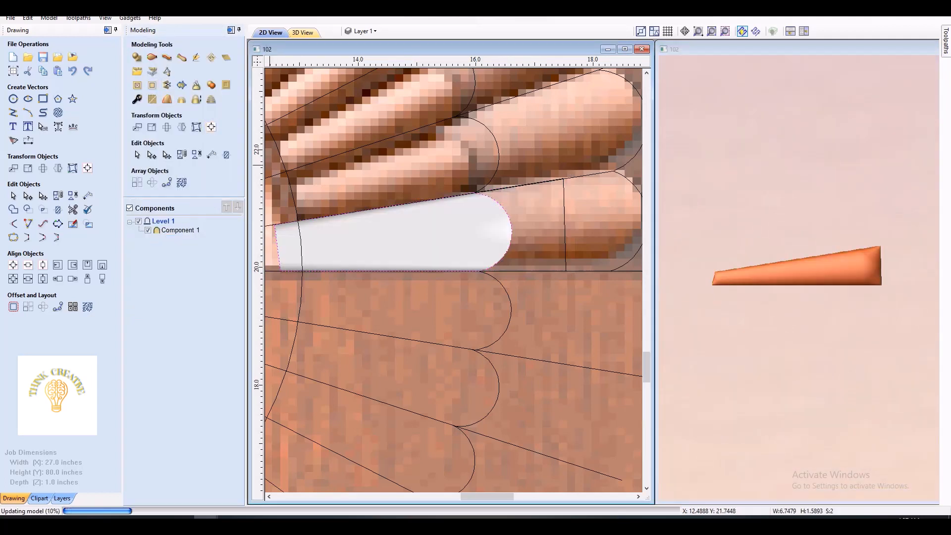
Copy the rounded petal component in a full circle around the radial lines' centre, with 40 rotated items over 360 degrees
{"action": "left_click", "coordinate": [475, 247]}
{"action": "scroll", "coordinate": [475, 247], "scroll_direction": "down", "scroll_amount": 2}
{"action": "middle_click_drag", "start_coordinate": [475, 246], "coordinate": [551, 241]}
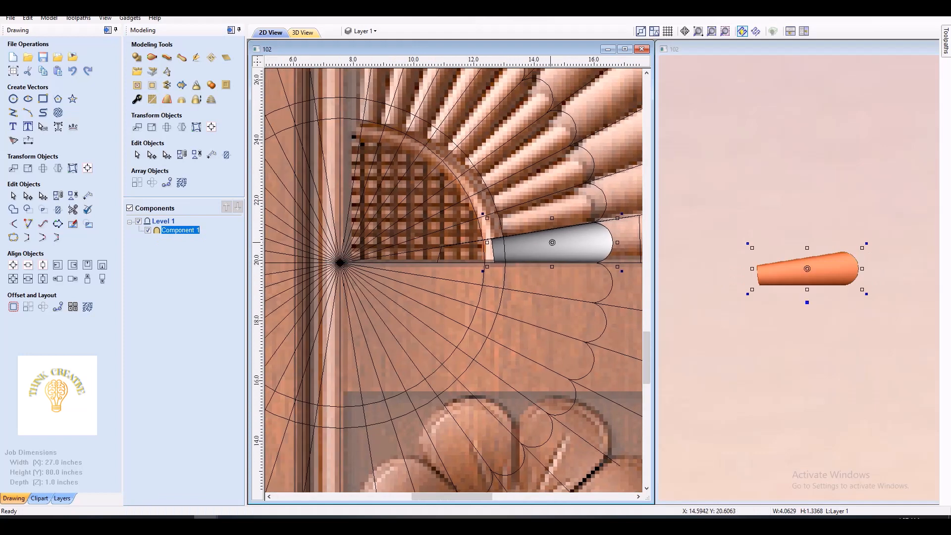
{"action": "middle_click_drag", "start_coordinate": [427, 252], "coordinate": [379, 268]}
{"action": "left_click", "coordinate": [43, 307]}
{"action": "left_click", "coordinate": [28, 215]}
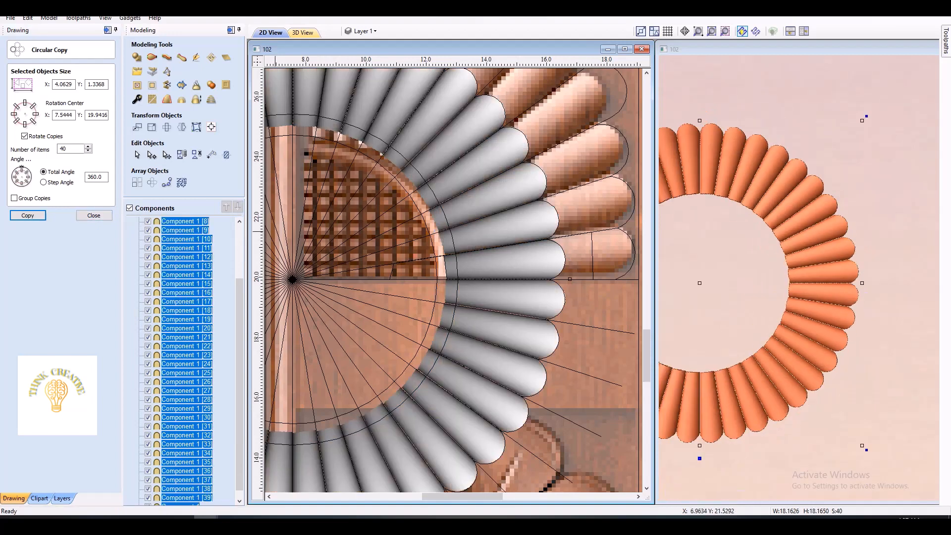
{"action": "left_click", "coordinate": [93, 215]}
Create a rounded ring component between the two inner circles at an exact height of 0.375 inches, merged with the other components
{"action": "scroll", "coordinate": [470, 234], "scroll_direction": "down", "scroll_amount": 3}
{"action": "scroll", "coordinate": [470, 234], "scroll_direction": "up", "scroll_amount": 2}
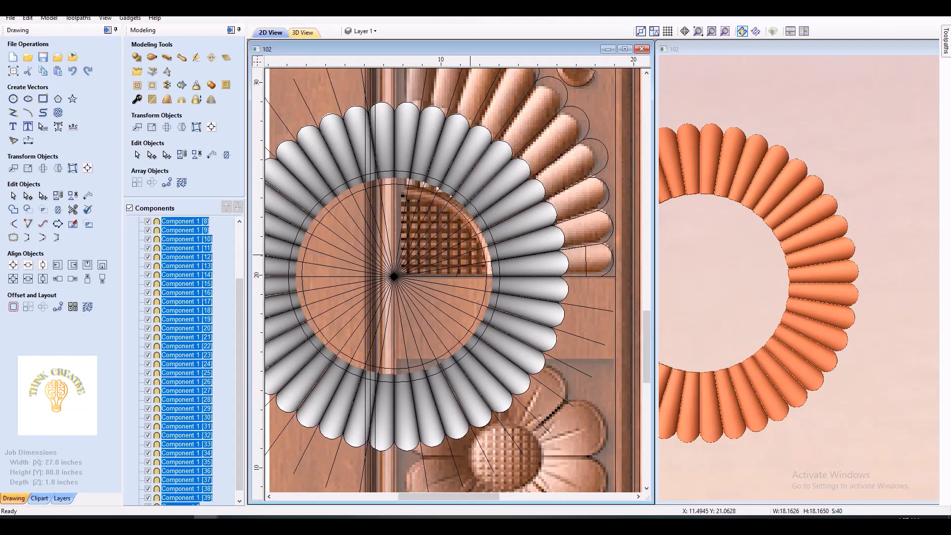
{"action": "scroll", "coordinate": [469, 254], "scroll_direction": "down", "scroll_amount": 3}
{"action": "left_click", "coordinate": [413, 253]}
{"action": "scroll", "coordinate": [413, 253], "scroll_direction": "up", "scroll_amount": 5}
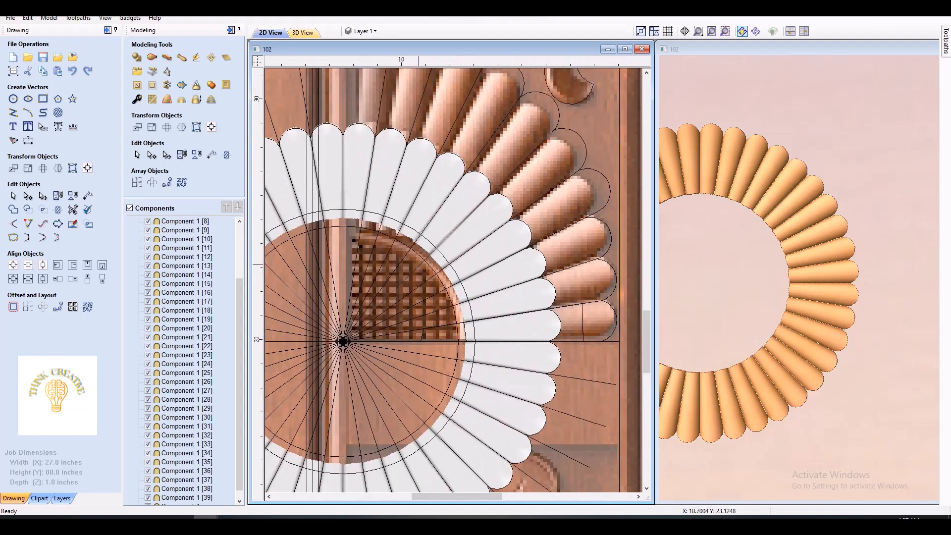
{"action": "left_click", "coordinate": [137, 58]}
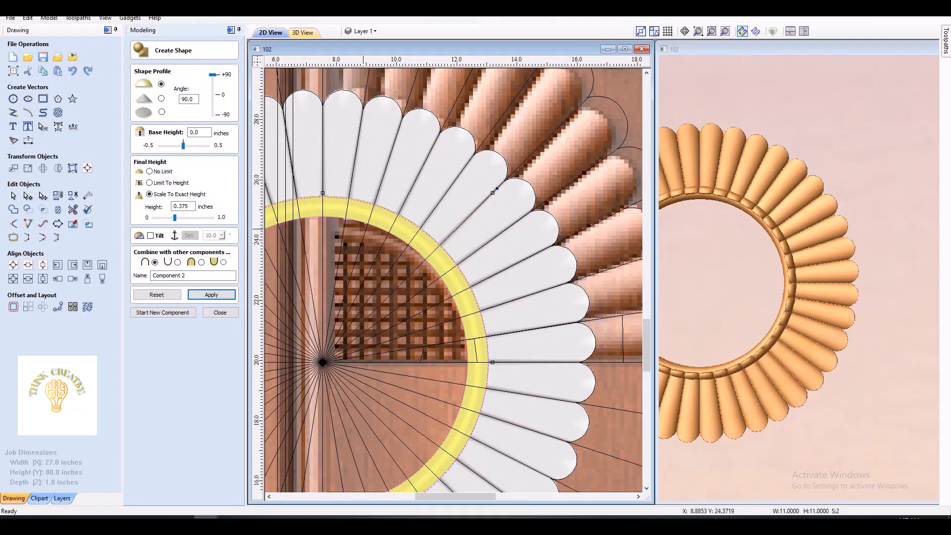
{"action": "left_click", "coordinate": [201, 262]}
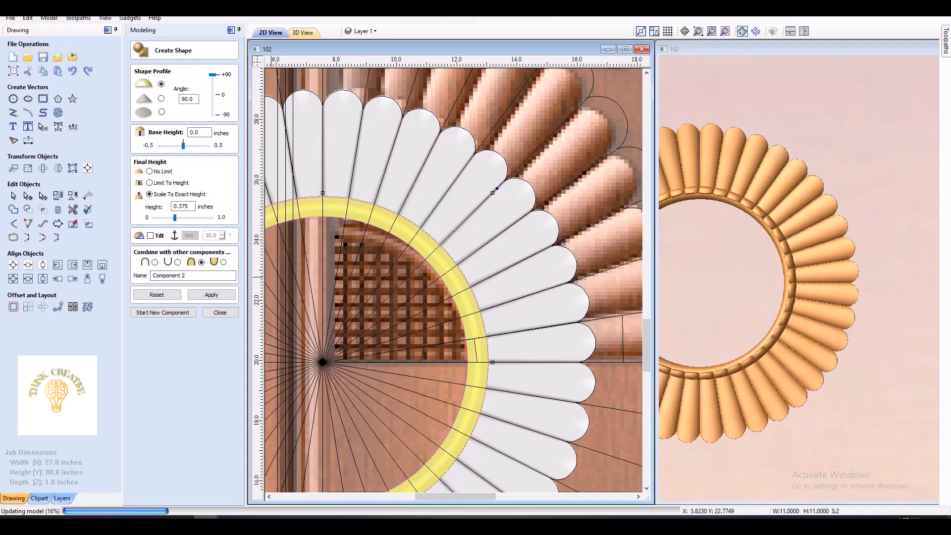
{"action": "left_click", "coordinate": [163, 312]}
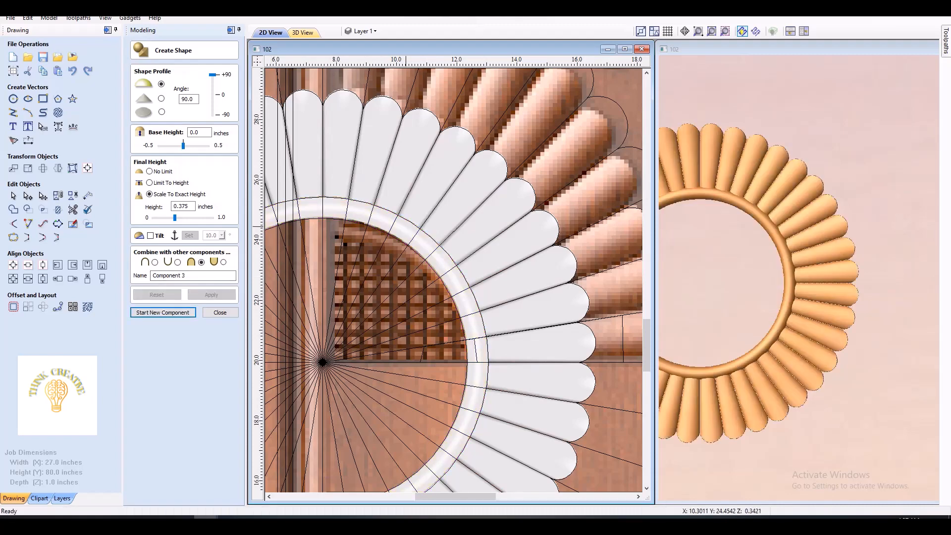
{"action": "scroll", "coordinate": [401, 168], "scroll_direction": "down", "scroll_amount": 3}
{"action": "scroll", "coordinate": [401, 169], "scroll_direction": "up", "scroll_amount": 3}
{"action": "left_click", "coordinate": [220, 312]}
Draw a closed tapered outline about 2.3 inches wide and 7.6 inches tall over the topmost outer petal of the reference image
{"action": "scroll", "coordinate": [401, 168], "scroll_direction": "up", "scroll_amount": 1}
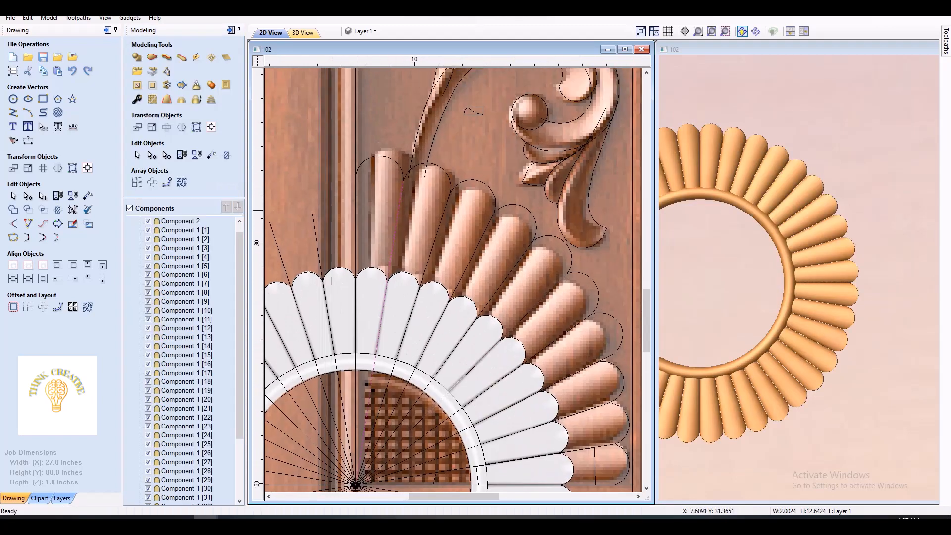
{"action": "left_click", "coordinate": [13, 113]}
{"action": "left_click", "coordinate": [386, 306]}
{"action": "scroll", "coordinate": [383, 307], "scroll_direction": "down", "scroll_amount": 1}
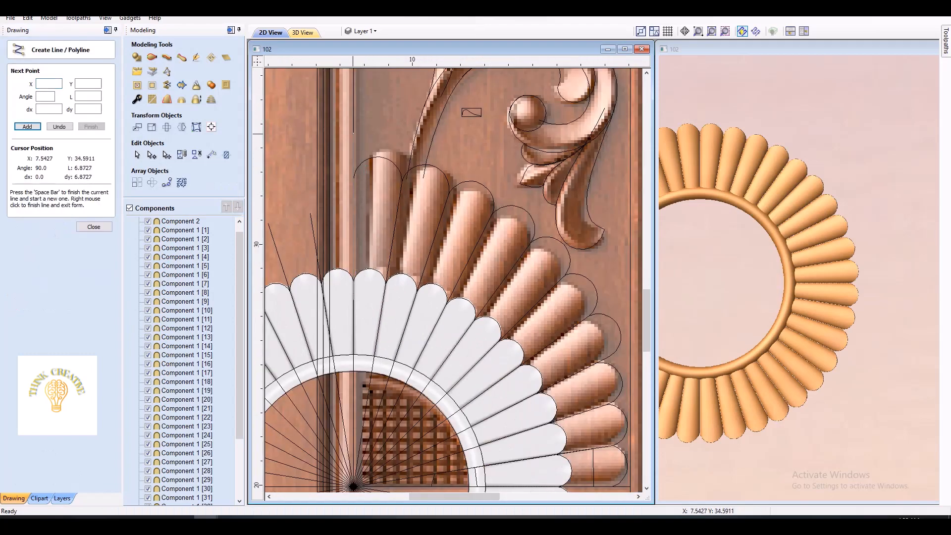
{"action": "scroll", "coordinate": [407, 146], "scroll_direction": "up", "scroll_amount": 2}
{"action": "left_click", "coordinate": [406, 146]}
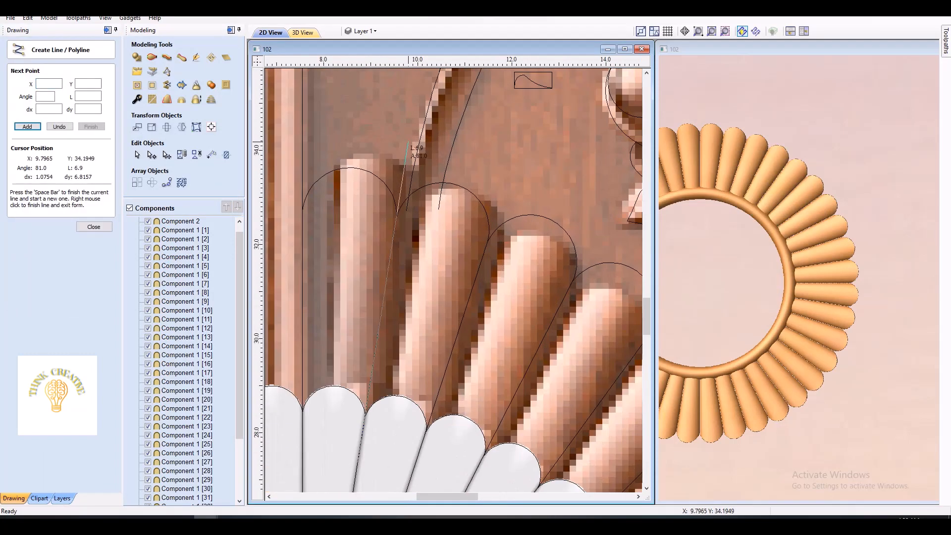
{"action": "right_click", "coordinate": [406, 146]}
{"action": "scroll", "coordinate": [350, 125], "scroll_direction": "down", "scroll_amount": 2}
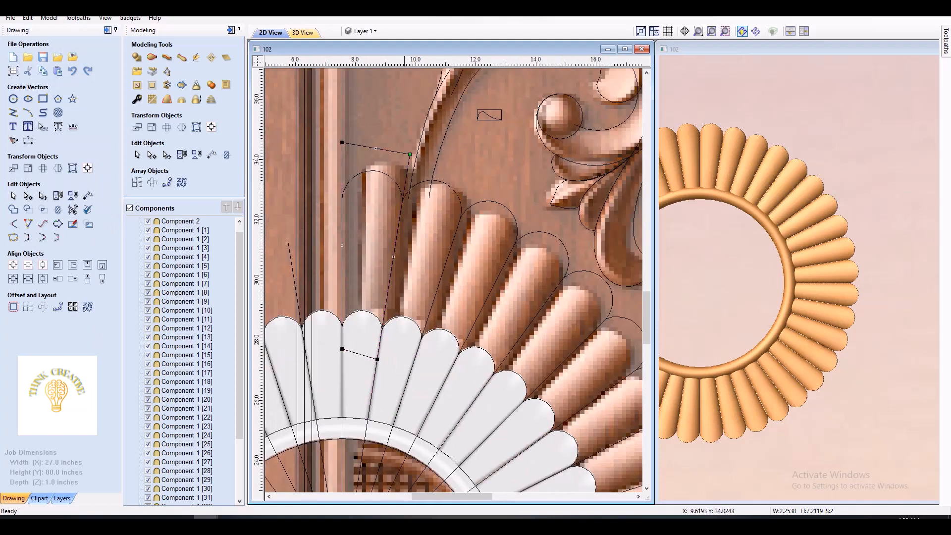
{"action": "scroll", "coordinate": [350, 125], "scroll_direction": "up", "scroll_amount": 1}
Create a rounded shape from the tapered outline at an exact height of 0.25 inches, merged with the other components
{"action": "left_click", "coordinate": [152, 71]}
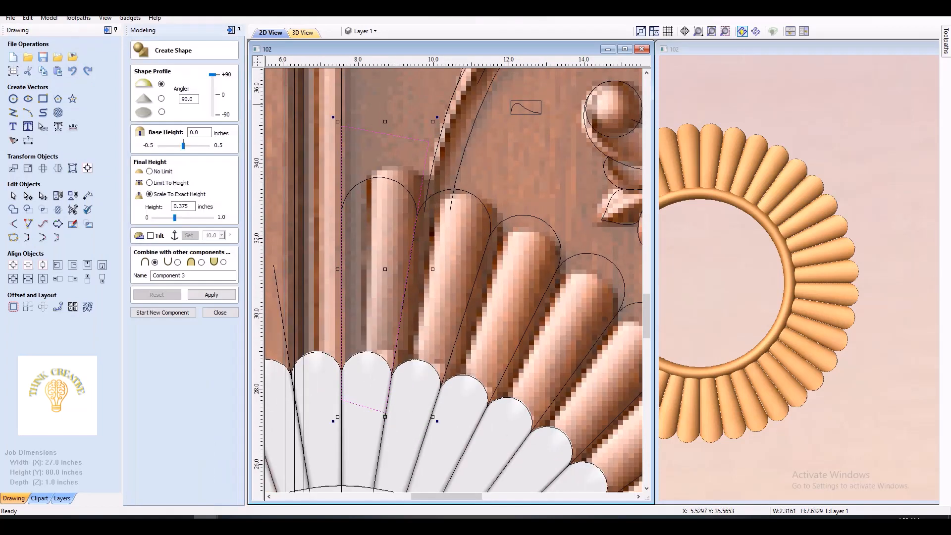
{"action": "type", "text": ".25"}
{"action": "key", "text": "Return"}
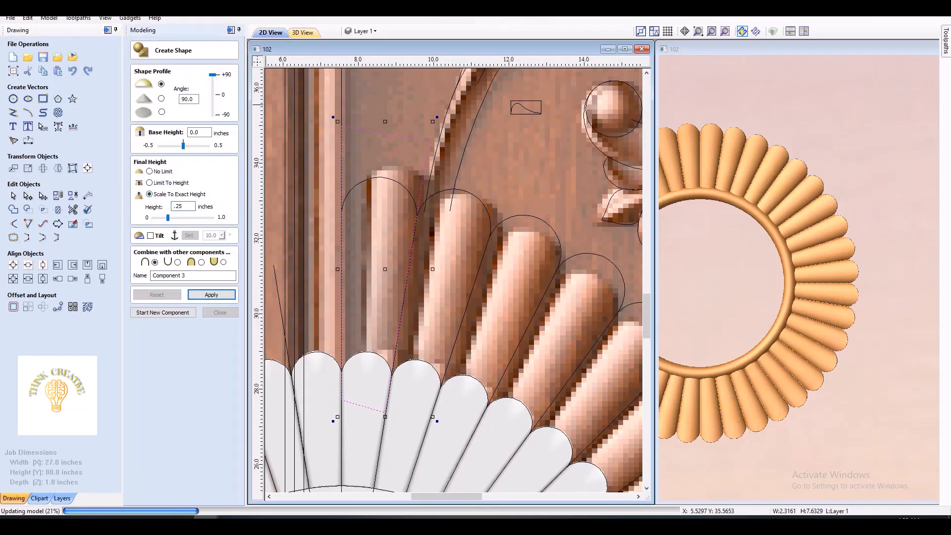
{"action": "left_click_drag", "start_coordinate": [723, 277], "coordinate": [723, 238]}
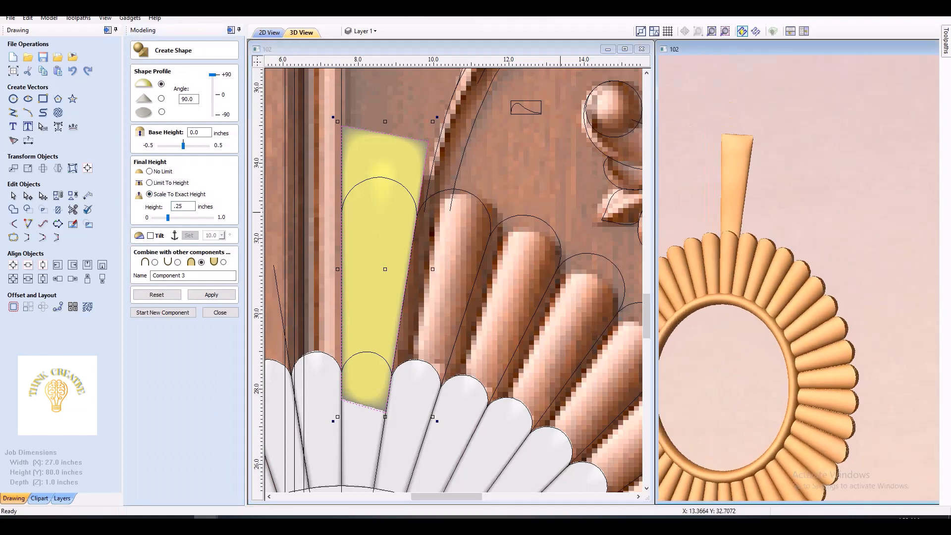
{"action": "key", "text": "Return"}
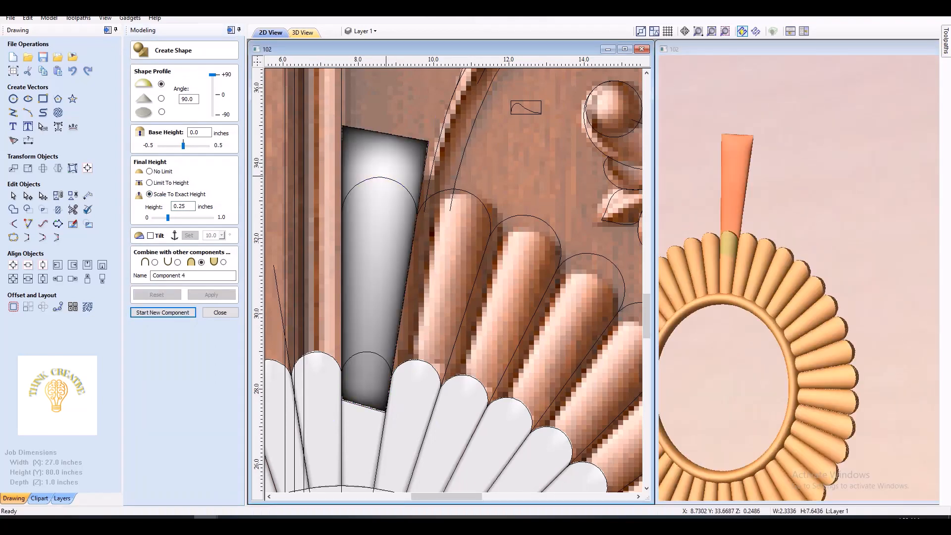
{"action": "left_click", "coordinate": [219, 312]}
Close the topmost outer petal's arc into an outline about 2.0 by 5.7 inches and trim the tapered component to it
{"action": "left_click", "coordinate": [12, 112]}
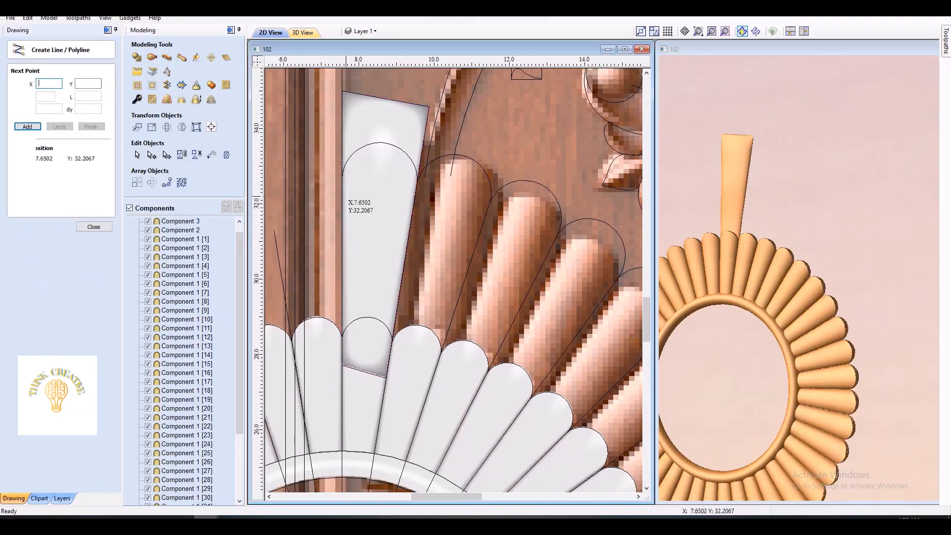
{"action": "left_click", "coordinate": [342, 178]}
{"action": "left_click", "coordinate": [340, 354]}
{"action": "left_click", "coordinate": [390, 357]}
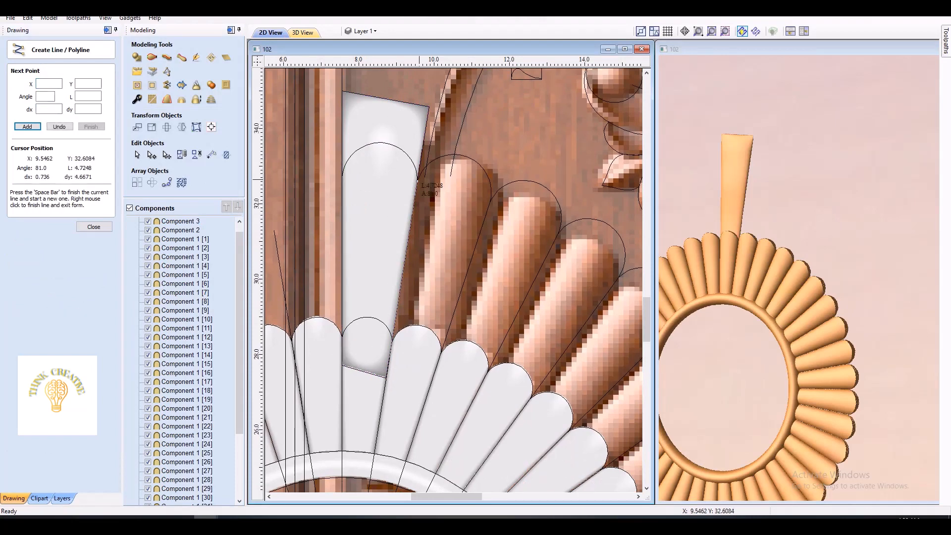
{"action": "left_click", "coordinate": [418, 175]}
{"action": "right_click", "coordinate": [417, 174]}
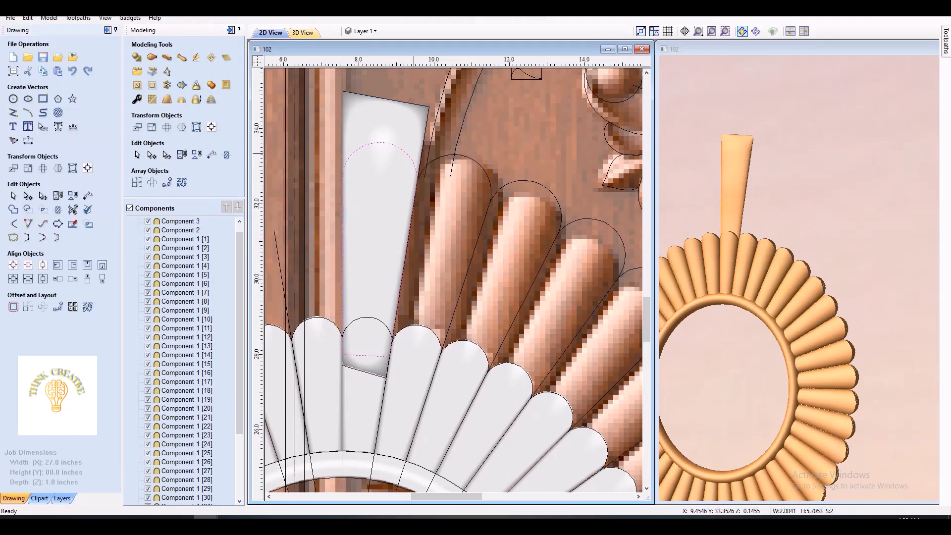
{"action": "left_click", "coordinate": [372, 140]}
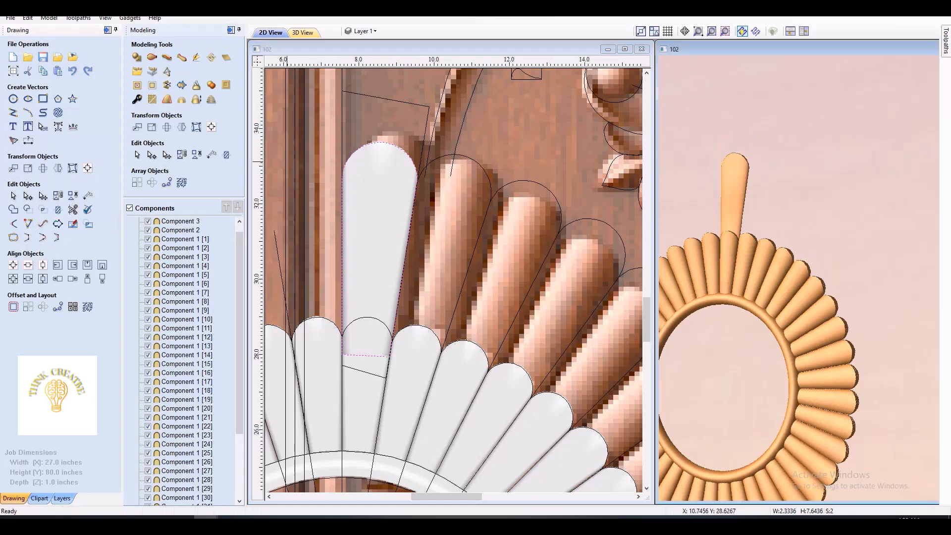
Copy the outer petal component in a full circle around the rosette centre, with 40 rotated items over 360 degrees
{"action": "scroll", "coordinate": [381, 91], "scroll_direction": "down", "scroll_amount": 2}
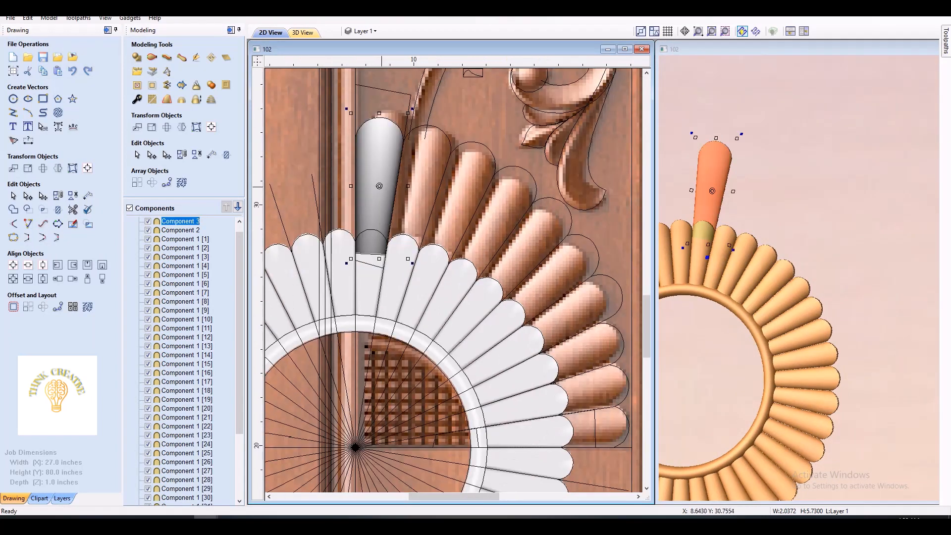
{"action": "left_click", "coordinate": [43, 306]}
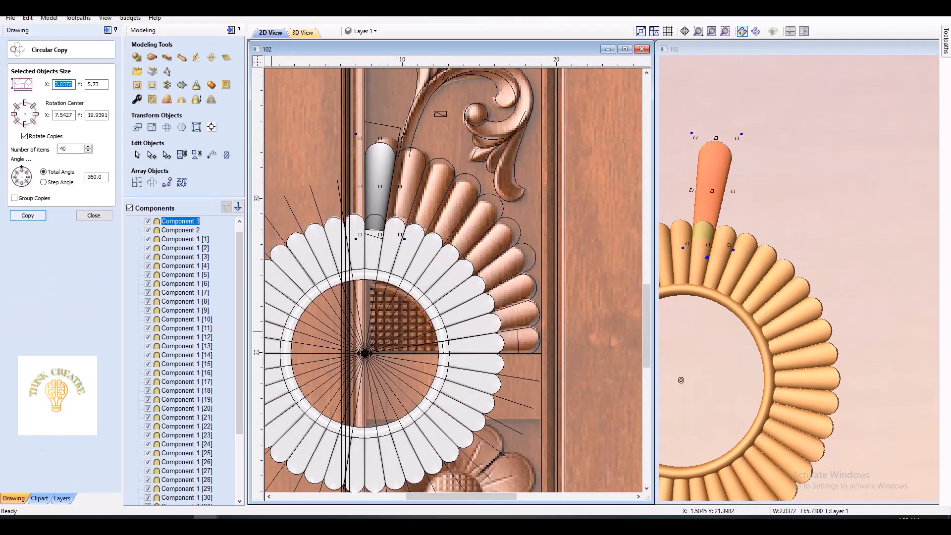
{"action": "key", "text": "Return"}
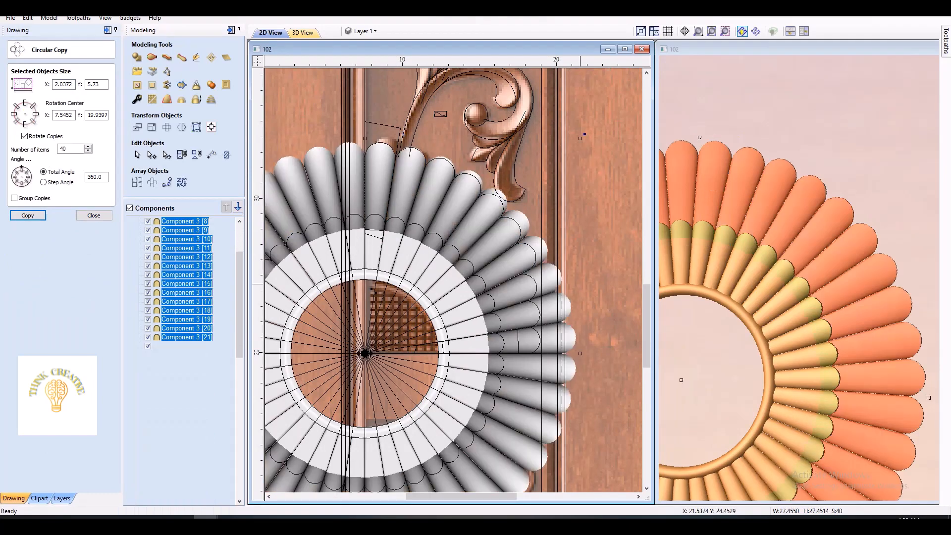
{"action": "scroll", "coordinate": [854, 252], "scroll_direction": "down", "scroll_amount": 3}
{"action": "left_click_drag", "start_coordinate": [854, 252], "coordinate": [819, 270]}
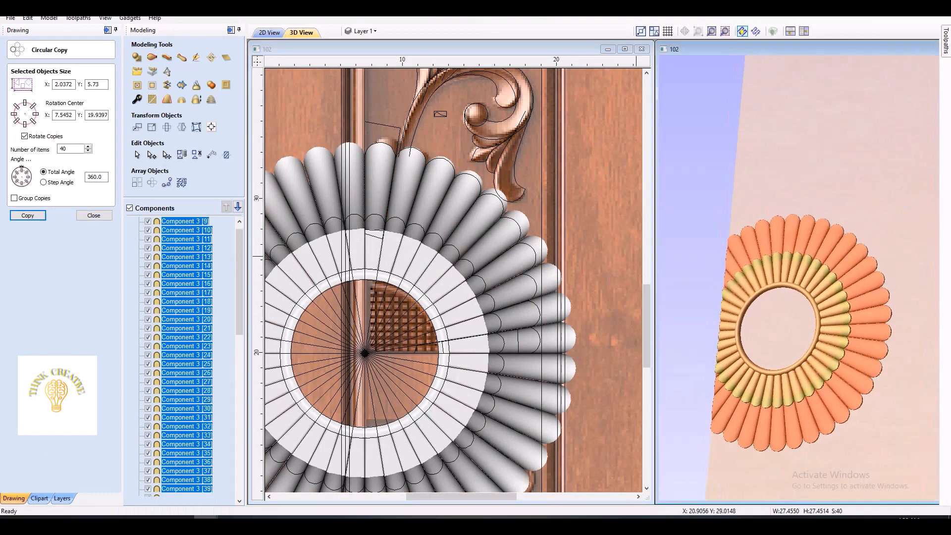
{"action": "key", "text": "Escape"}
Trim the outer petal component just above the horizontal centreline to the shorter round-ended outline drawn over it
{"action": "scroll", "coordinate": [492, 267], "scroll_direction": "down", "scroll_amount": 3}
{"action": "scroll", "coordinate": [493, 268], "scroll_direction": "up", "scroll_amount": 6}
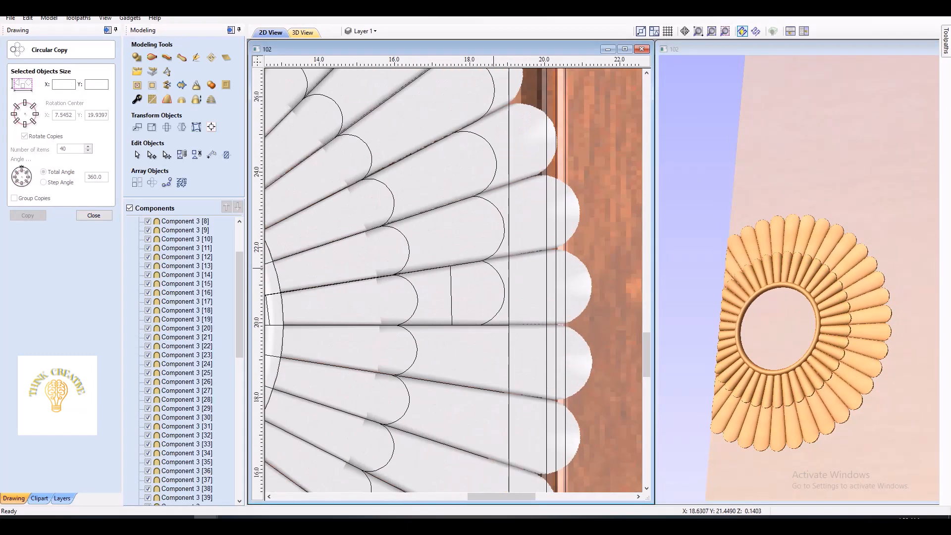
{"action": "left_click", "coordinate": [474, 262]}
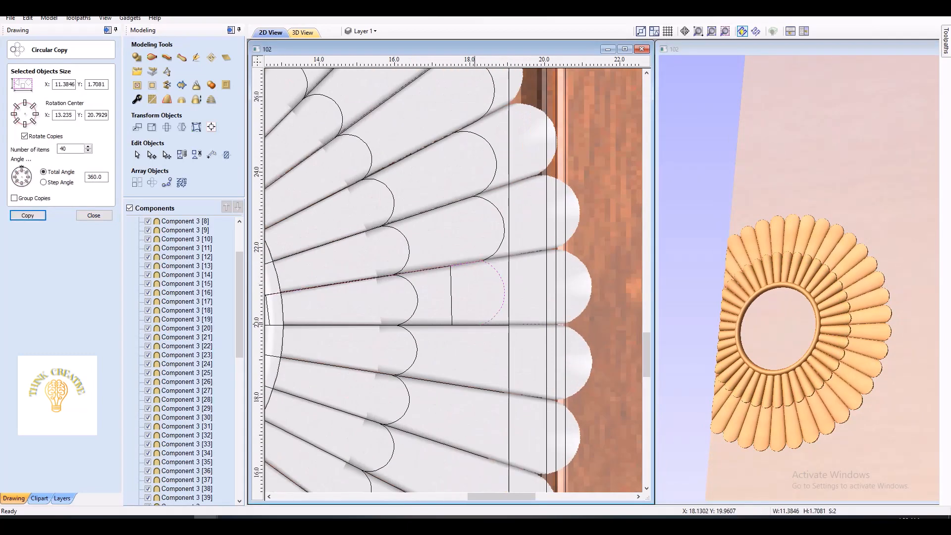
{"action": "left_click", "coordinate": [94, 215]}
{"action": "left_click", "coordinate": [73, 210]}
{"action": "key", "text": "Escape"}
{"action": "left_click", "coordinate": [478, 325]}
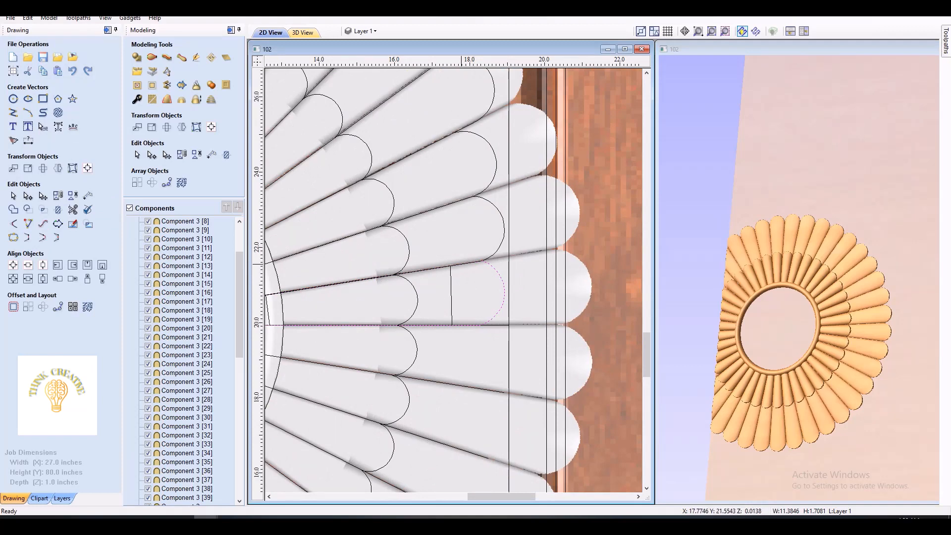
{"action": "scroll", "coordinate": [461, 264], "scroll_direction": "down", "scroll_amount": 2}
{"action": "scroll", "coordinate": [530, 288], "scroll_direction": "up", "scroll_amount": 1}
{"action": "left_click", "coordinate": [444, 285], "text": "shift"}
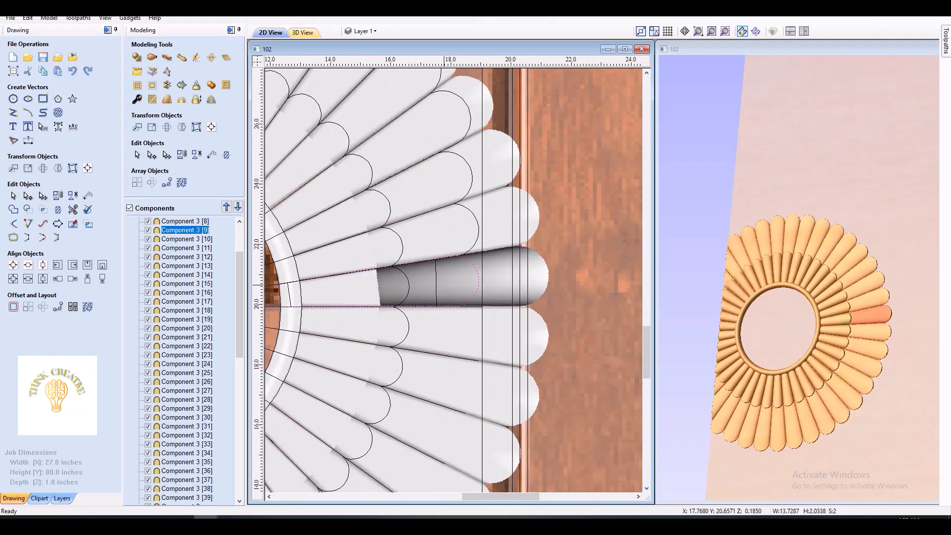
{"action": "left_click", "coordinate": [465, 220]}
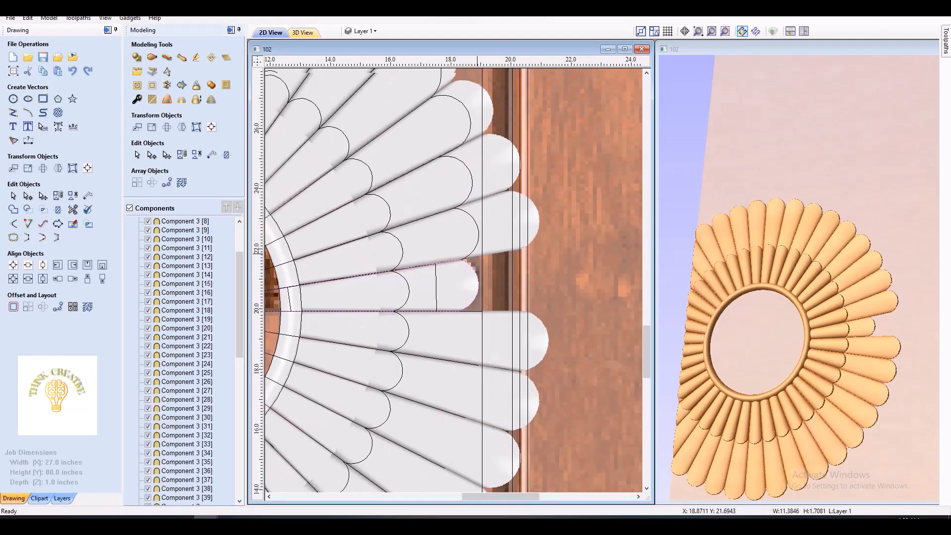
Draw straight side lines from the next petal's arc to complete its outline, and trim that outer petal component to it
{"action": "middle_click_drag", "start_coordinate": [466, 221], "coordinate": [470, 262]}
{"action": "left_click", "coordinate": [448, 264]}
{"action": "left_click", "coordinate": [13, 113]}
{"action": "left_click", "coordinate": [372, 275]}
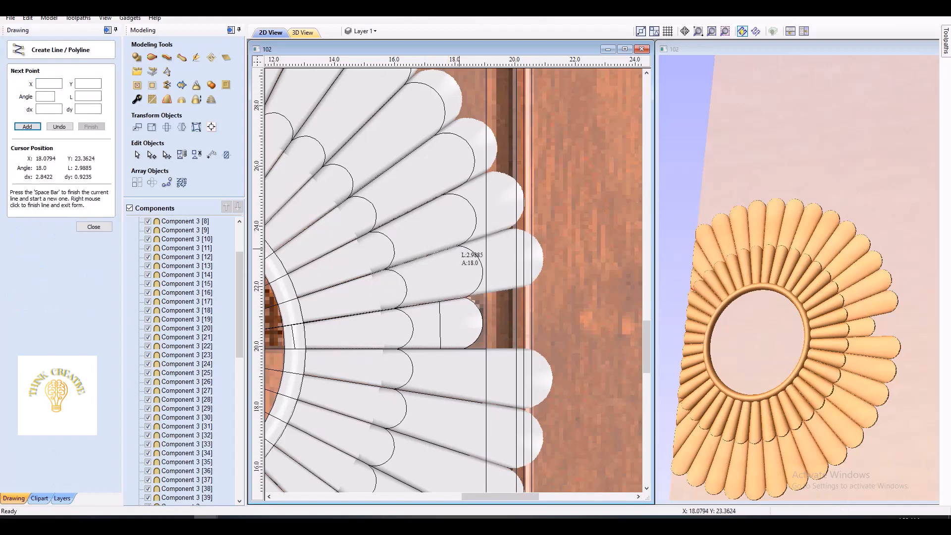
{"action": "left_click", "coordinate": [459, 245]}
{"action": "key", "text": "space"}
{"action": "left_click", "coordinate": [465, 297]}
{"action": "left_click", "coordinate": [383, 310]}
{"action": "right_click", "coordinate": [382, 309]}
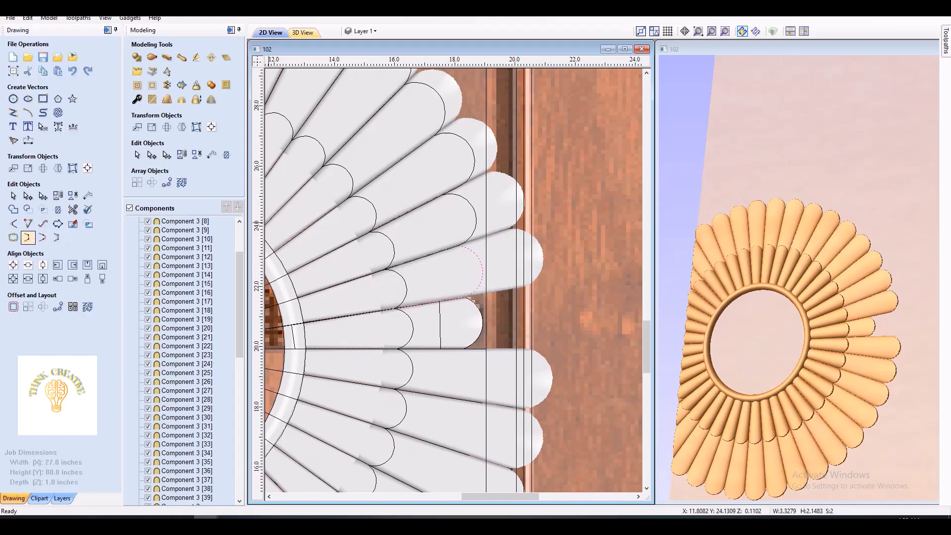
{"action": "left_click", "coordinate": [455, 263]}
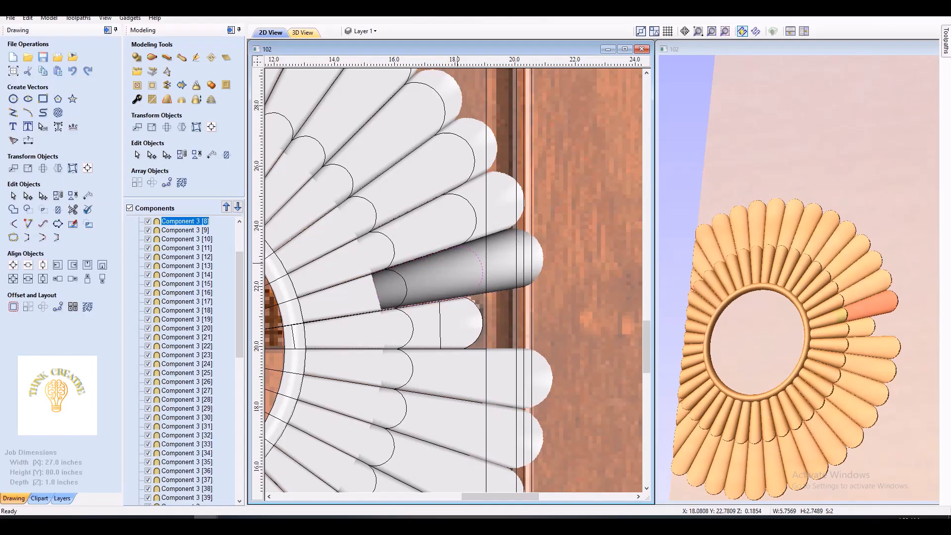
{"action": "key", "text": "Escape"}
Close the third petal's arc above the horizontal centreline into an outline with straight lines and trim that outer petal component to it
{"action": "scroll", "coordinate": [395, 193], "scroll_direction": "up", "scroll_amount": 2}
{"action": "left_click", "coordinate": [13, 113]}
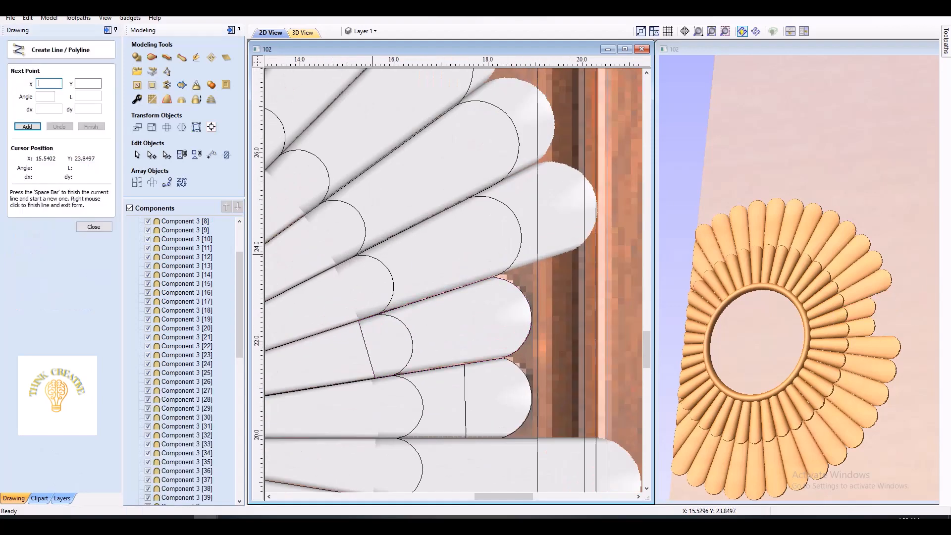
{"action": "left_click", "coordinate": [354, 255]}
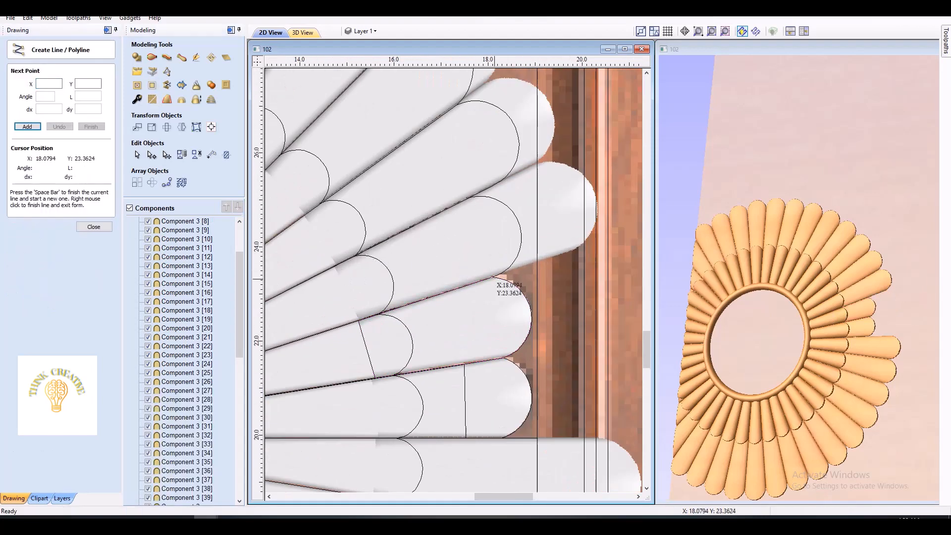
{"action": "left_click", "coordinate": [346, 324]}
{"action": "right_click", "coordinate": [347, 323]}
{"action": "key", "text": "Escape"}
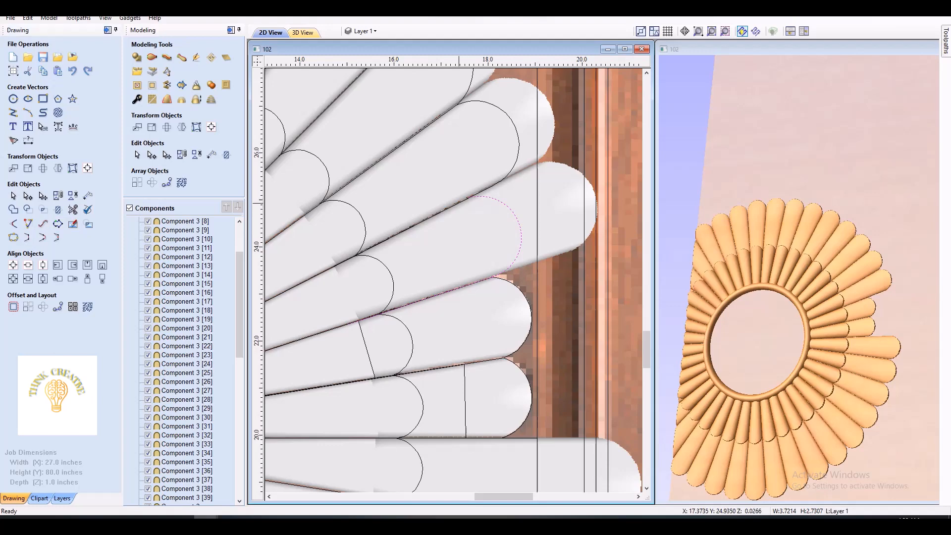
{"action": "left_click", "coordinate": [515, 197]}
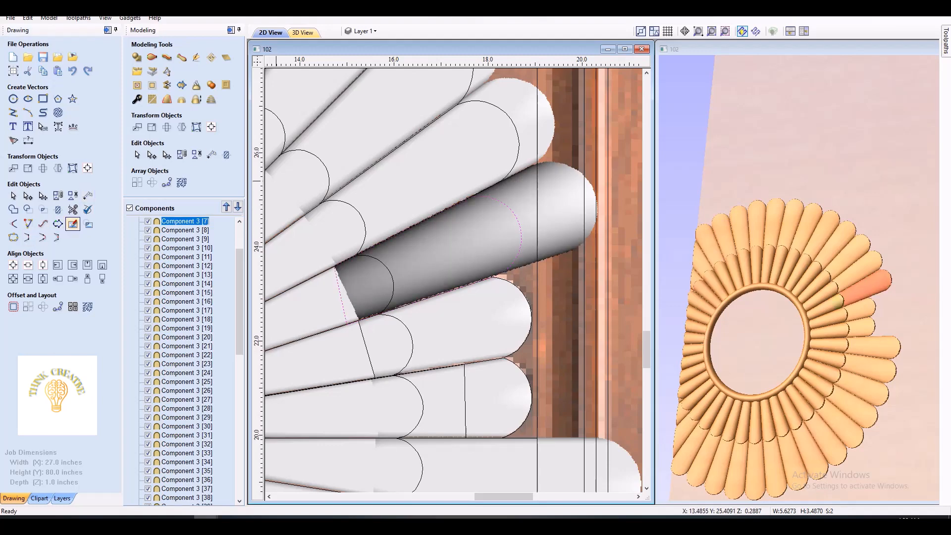
{"action": "left_click", "coordinate": [152, 85]}
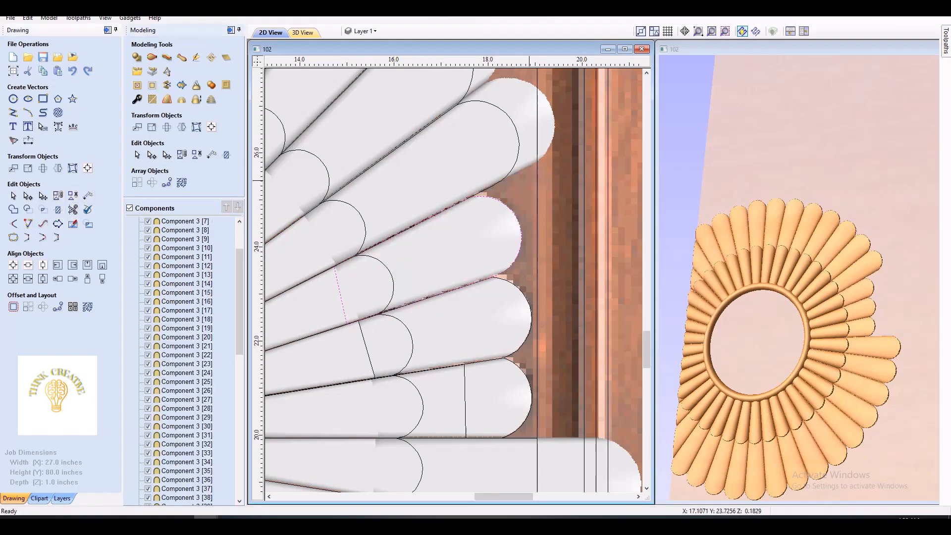
Complete the fourth petal's outline above the horizontal centreline with straight lines and trim its outer petal component to it
{"action": "scroll", "coordinate": [816, 295], "scroll_direction": "up", "scroll_amount": 5}
{"action": "middle_click_drag", "start_coordinate": [816, 295], "coordinate": [842, 299]}
{"action": "middle_click_drag", "start_coordinate": [490, 170], "coordinate": [478, 259]}
{"action": "key", "text": "F2"}
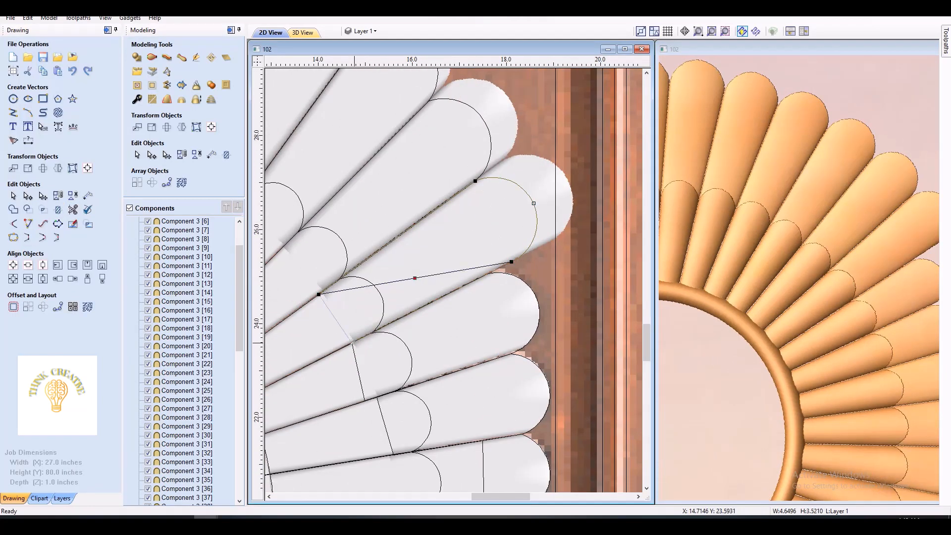
{"action": "left_click", "coordinate": [496, 200]}
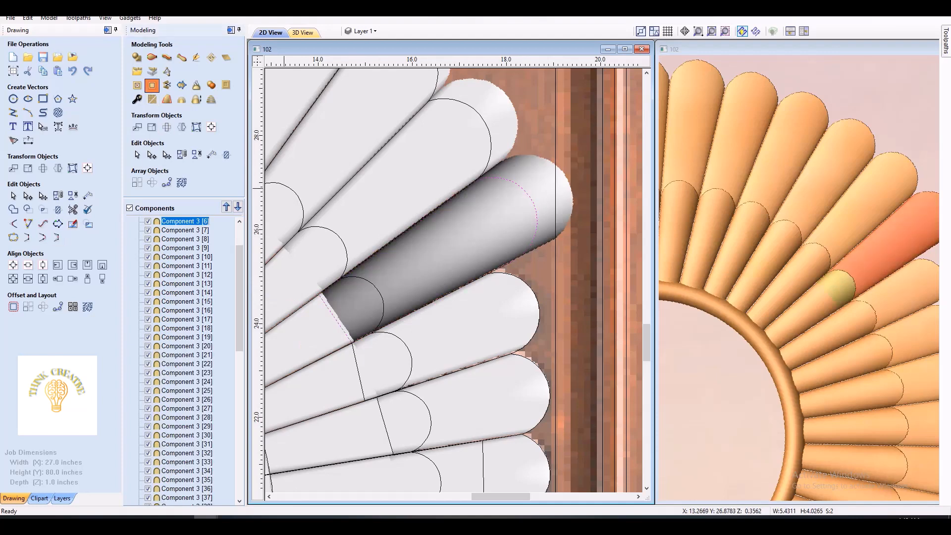
{"action": "left_click", "coordinate": [152, 85]}
Close the fifth petal's arc above the centreline into a full outline and trim the outer petal component beneath it to that shape
{"action": "scroll", "coordinate": [519, 247], "scroll_direction": "down", "scroll_amount": 3}
{"action": "scroll", "coordinate": [799, 277], "scroll_direction": "down", "scroll_amount": 1}
{"action": "middle_click_drag", "start_coordinate": [799, 277], "coordinate": [762, 294]}
{"action": "scroll", "coordinate": [500, 168], "scroll_direction": "up", "scroll_amount": 3}
{"action": "left_click", "coordinate": [504, 188]}
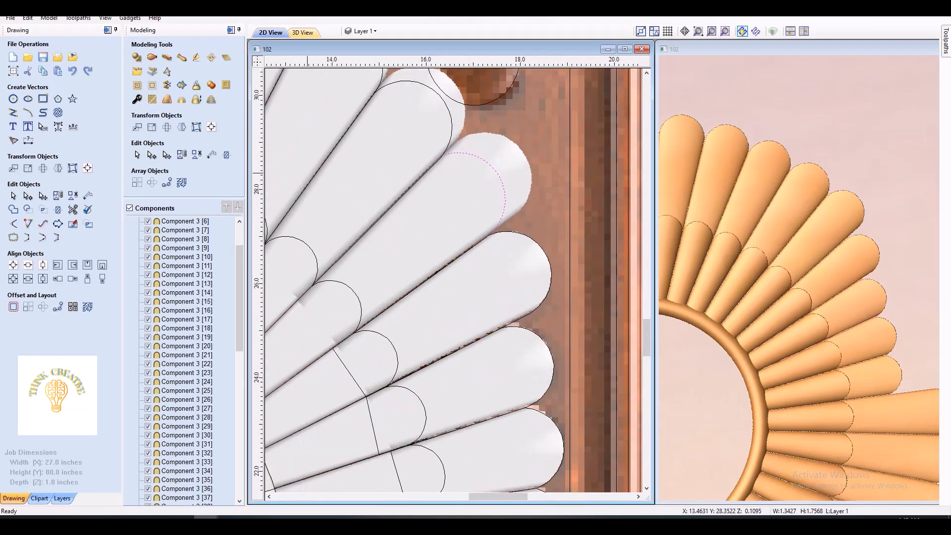
{"action": "scroll", "coordinate": [306, 172], "scroll_direction": "down", "scroll_amount": 1}
{"action": "key", "text": "n"}
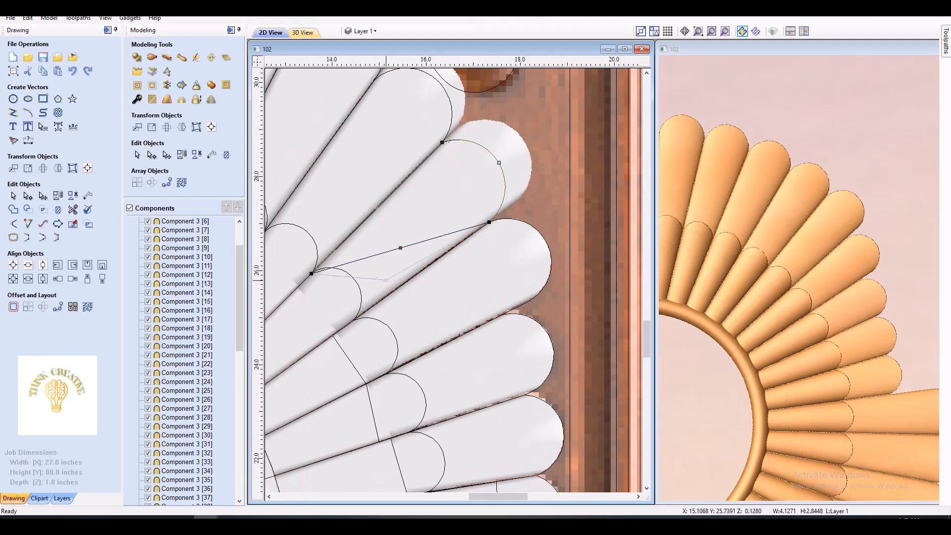
{"action": "left_click_drag", "start_coordinate": [351, 321], "coordinate": [353, 320]}
{"action": "key", "text": "n"}
{"action": "left_click", "coordinate": [509, 184], "text": "shift"}
{"action": "left_click", "coordinate": [152, 85]}
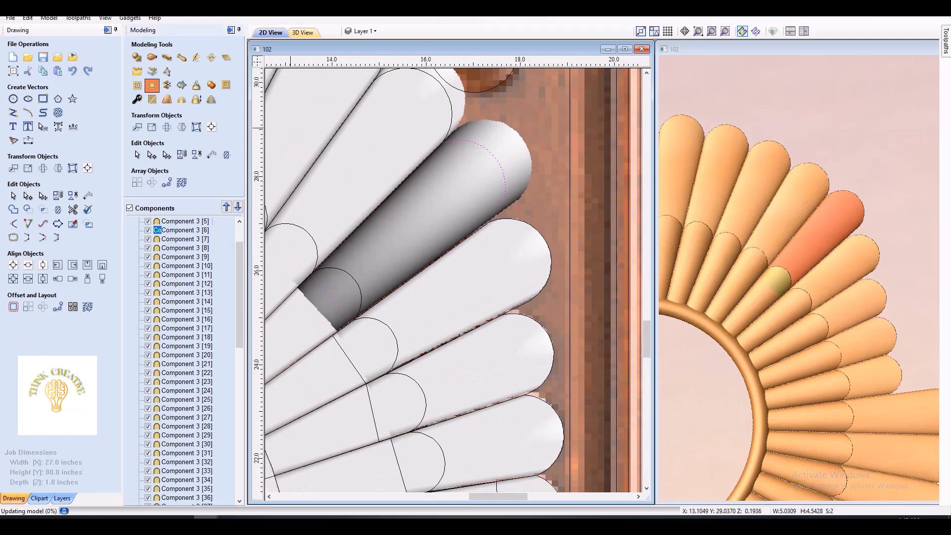
Finish the sixth petal's outline, just below the carved scroll's tip, and trim that outer petal component to it
{"action": "middle_click_drag", "start_coordinate": [403, 121], "coordinate": [460, 198]}
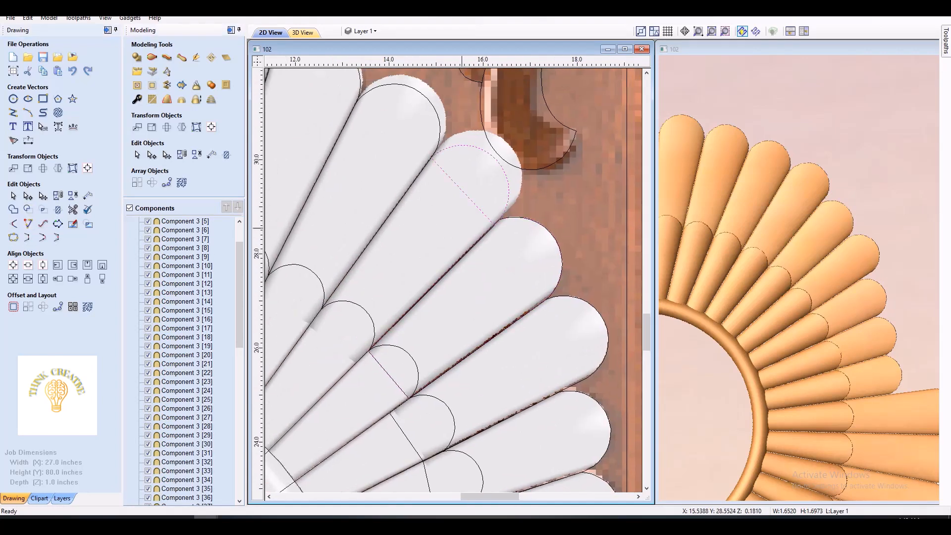
{"action": "key", "text": "n"}
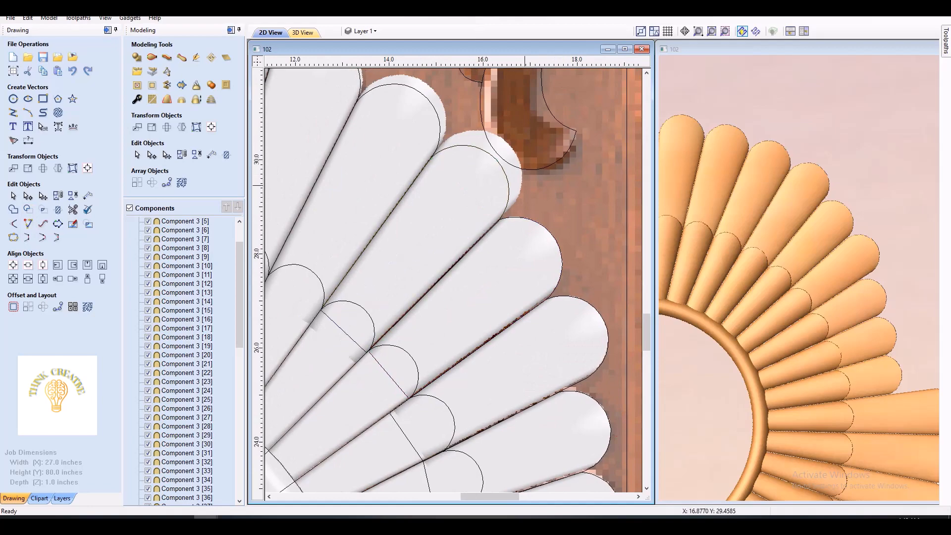
{"action": "left_click", "coordinate": [516, 185], "text": "shift"}
{"action": "left_click", "coordinate": [152, 85]}
Delete the radial construction lines inside the ring and the leftover petal outlines on the rosette's upper right and right side
{"action": "scroll", "coordinate": [452, 196], "scroll_direction": "down", "scroll_amount": 5}
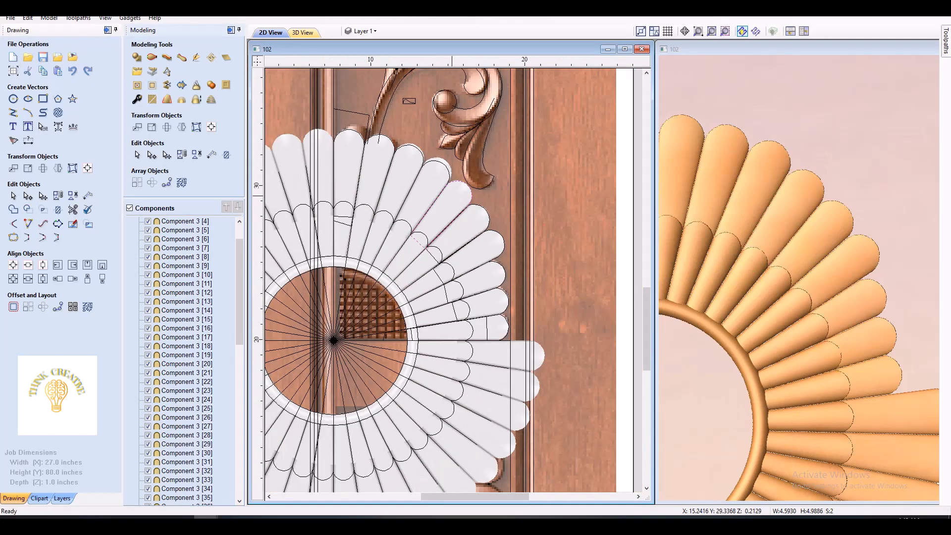
{"action": "scroll", "coordinate": [452, 195], "scroll_direction": "up", "scroll_amount": 3}
{"action": "scroll", "coordinate": [500, 204], "scroll_direction": "down", "scroll_amount": 3}
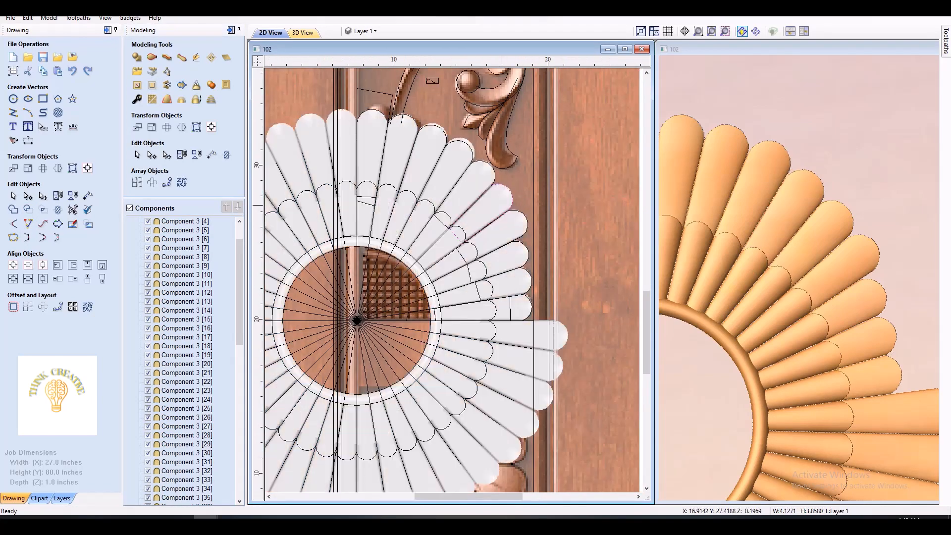
{"action": "scroll", "coordinate": [501, 205], "scroll_direction": "up", "scroll_amount": 5}
{"action": "scroll", "coordinate": [446, 234], "scroll_direction": "down", "scroll_amount": 2}
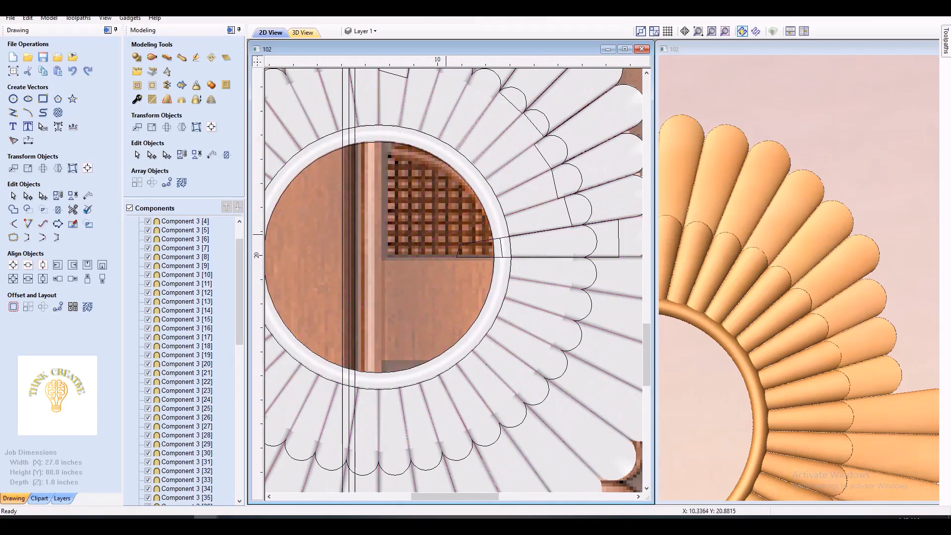
{"action": "scroll", "coordinate": [446, 234], "scroll_direction": "down", "scroll_amount": 3}
{"action": "scroll", "coordinate": [508, 175], "scroll_direction": "up", "scroll_amount": 2}
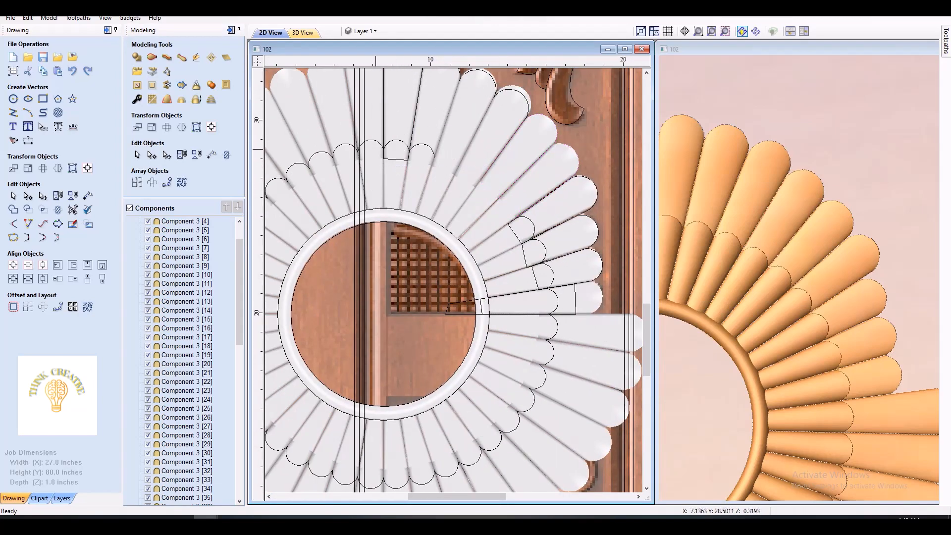
{"action": "scroll", "coordinate": [430, 268], "scroll_direction": "down", "scroll_amount": 4}
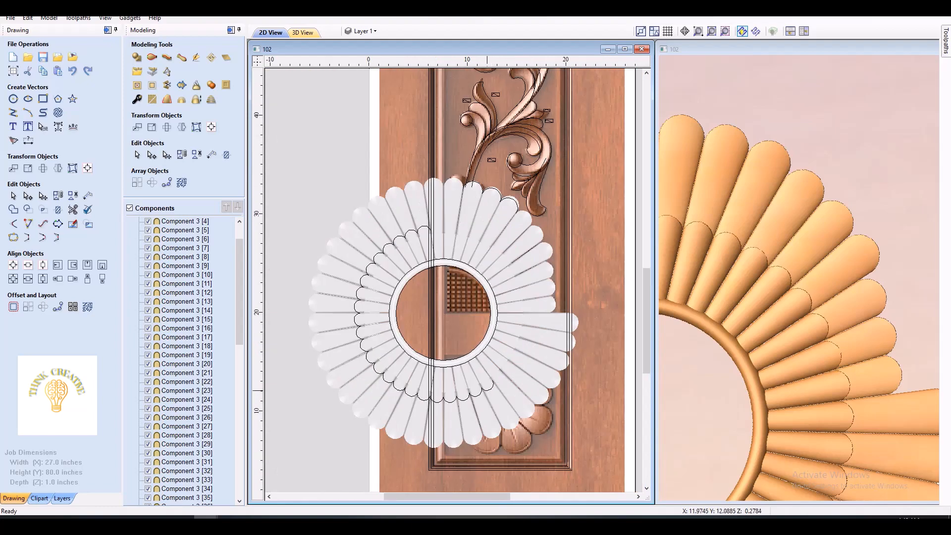
{"action": "scroll", "coordinate": [468, 339], "scroll_direction": "up", "scroll_amount": 5}
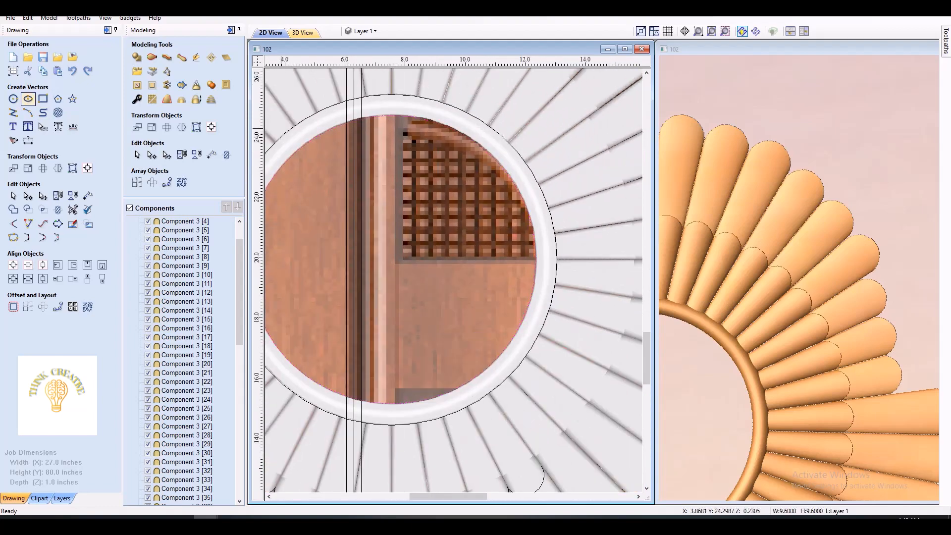
Draw a 0.5 by 0.5 inch square inside the centre ring and array it into a grouped grid of 10 rows and 10 columns without gaps
{"action": "left_click", "coordinate": [43, 98]}
{"action": "scroll", "coordinate": [280, 206], "scroll_direction": "up", "scroll_amount": 1}
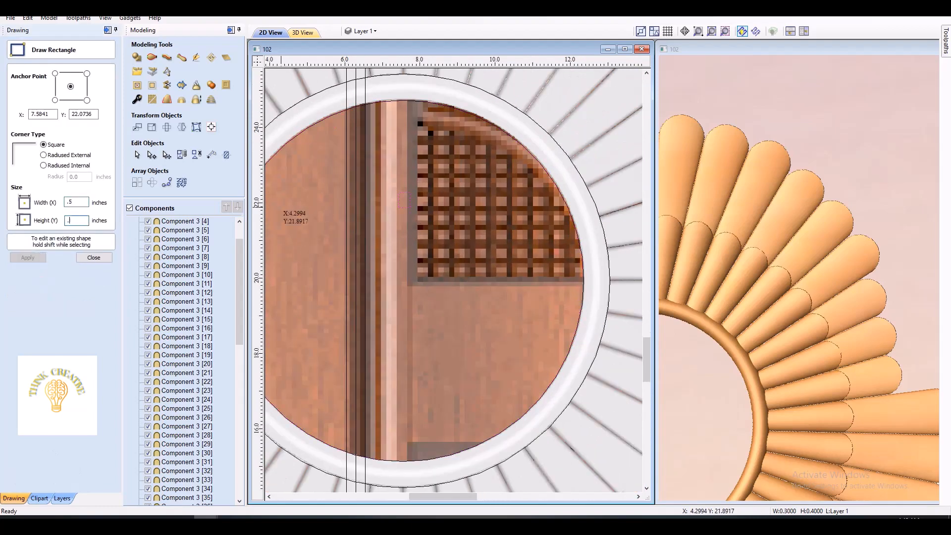
{"action": "left_click", "coordinate": [94, 257]}
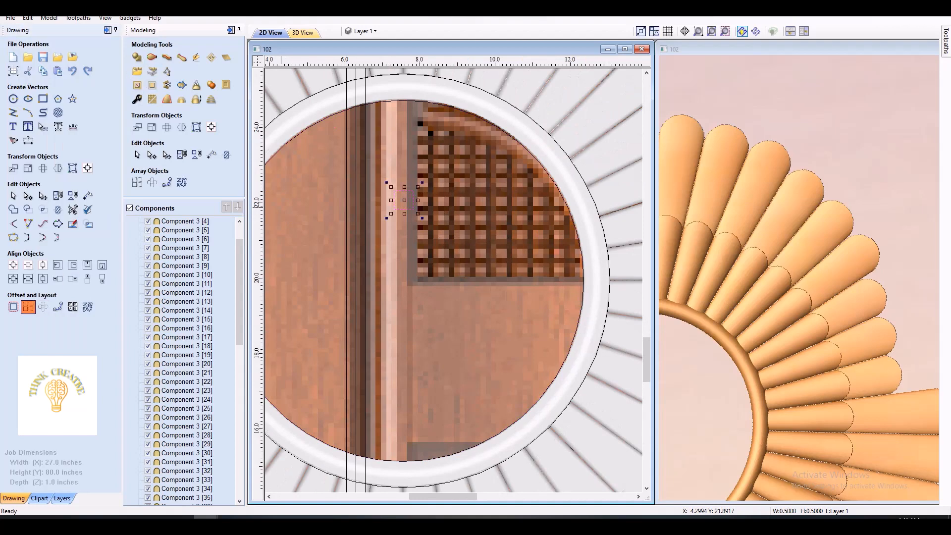
{"action": "left_click", "coordinate": [28, 306]}
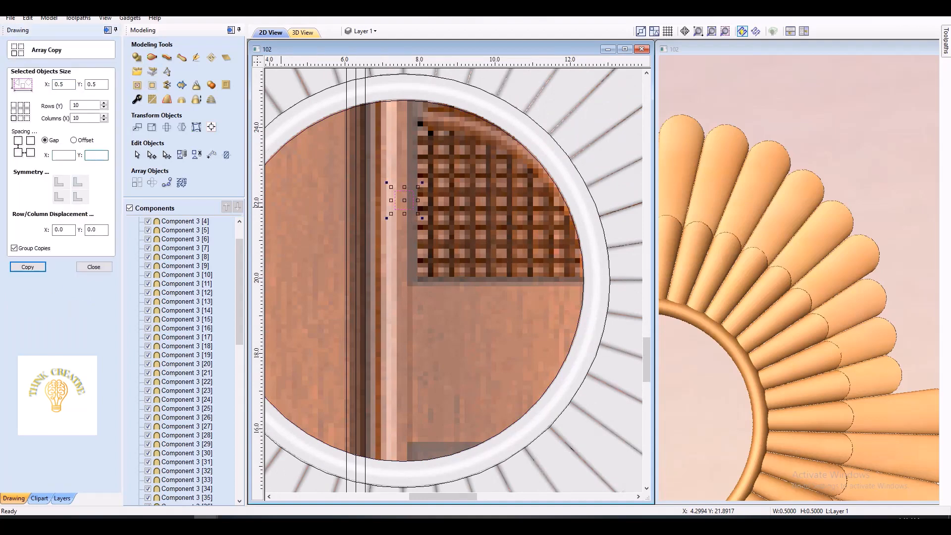
{"action": "key", "text": "Return"}
{"action": "left_click", "coordinate": [94, 267]}
Mirror copies of the square grid across its sides to form a 20 by 20 grid and centre it on the rosette's ring
{"action": "scroll", "coordinate": [453, 191], "scroll_direction": "down", "scroll_amount": 3}
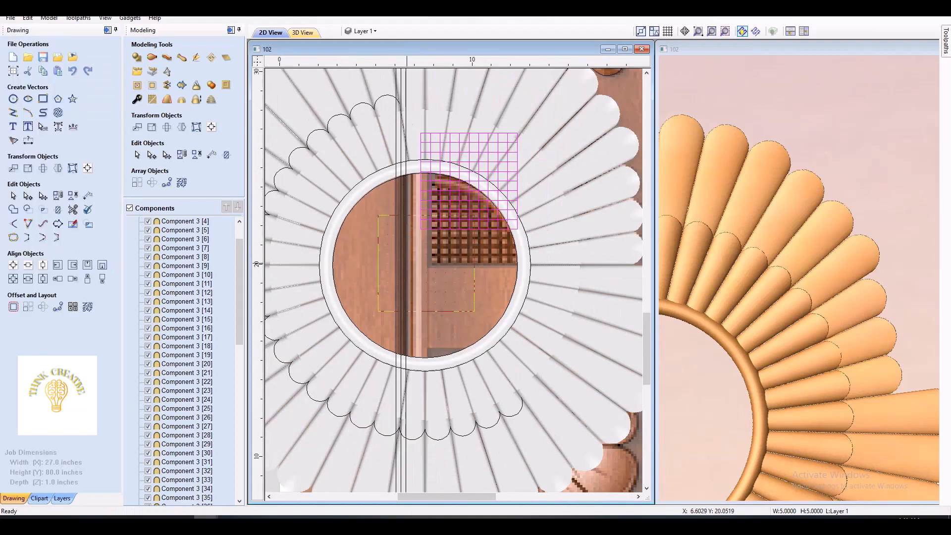
{"action": "left_click", "coordinate": [58, 168]}
{"action": "left_click", "coordinate": [89, 98]}
{"action": "left_click", "coordinate": [59, 74]}
{"action": "left_click", "coordinate": [29, 97]}
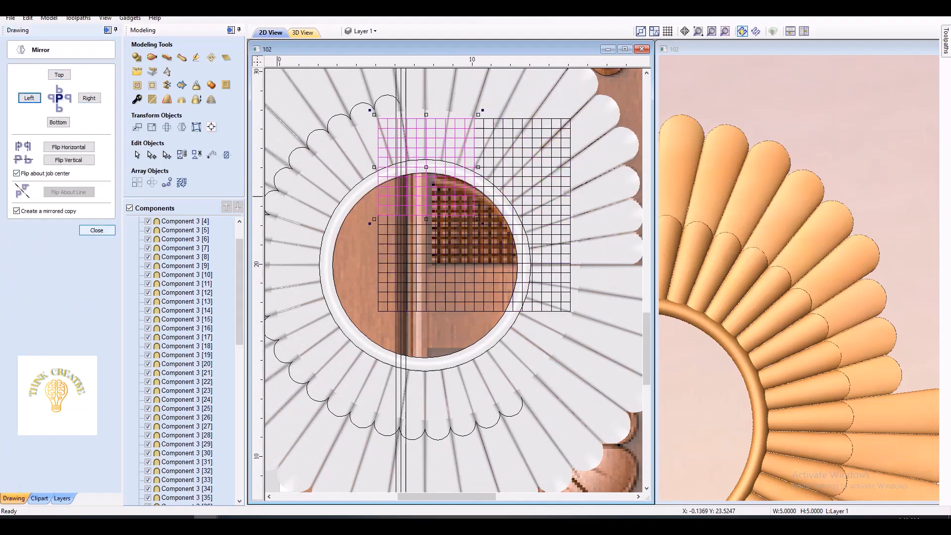
{"action": "left_click", "coordinate": [97, 230]}
{"action": "left_click", "coordinate": [13, 279]}
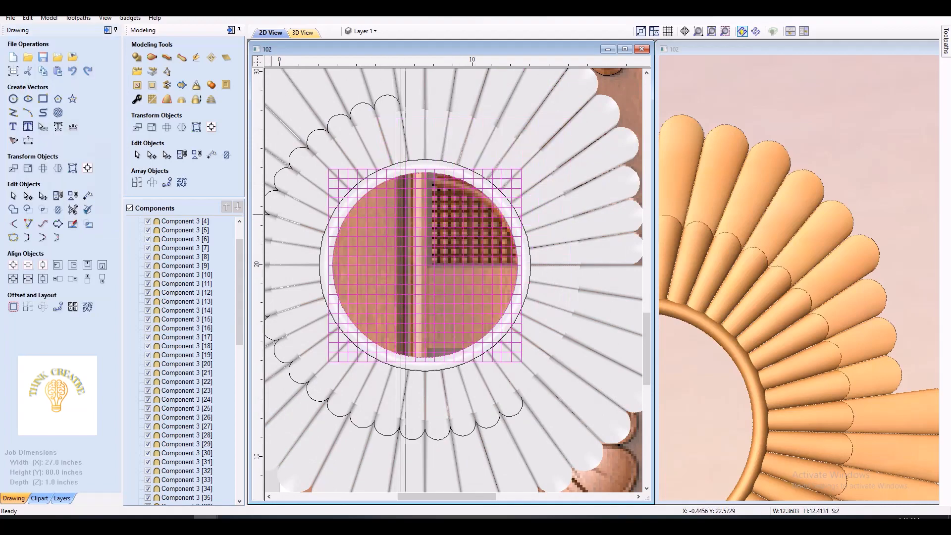
Create a shape from the square grid with an angular 90-degree profile, scaled to an exact height of 0.25 inches
{"action": "scroll", "coordinate": [330, 191], "scroll_direction": "down", "scroll_amount": 3}
{"action": "scroll", "coordinate": [389, 190], "scroll_direction": "up", "scroll_amount": 3}
{"action": "left_click", "coordinate": [402, 208]}
{"action": "scroll", "coordinate": [402, 208], "scroll_direction": "up", "scroll_amount": 2}
{"action": "left_click", "coordinate": [364, 244]}
{"action": "left_click", "coordinate": [137, 58]}
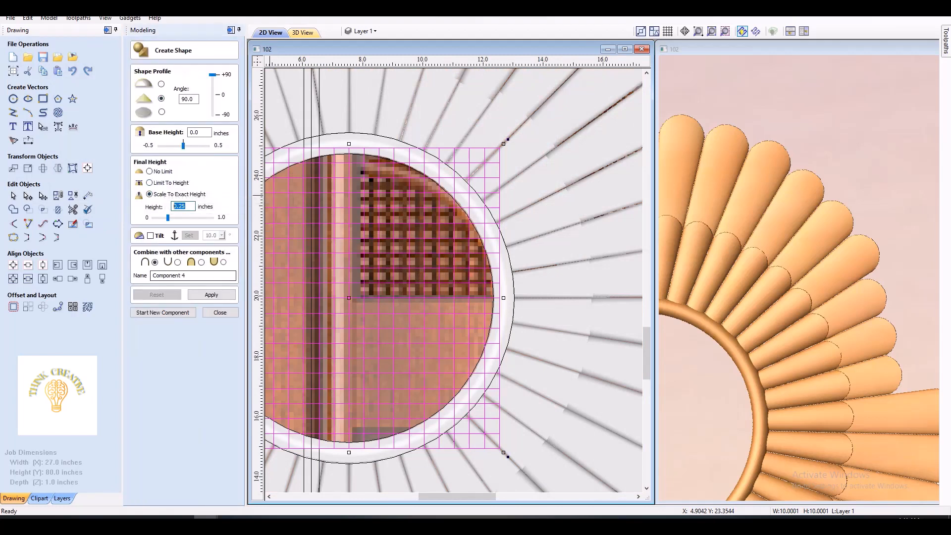
{"action": "key", "text": "Return"}
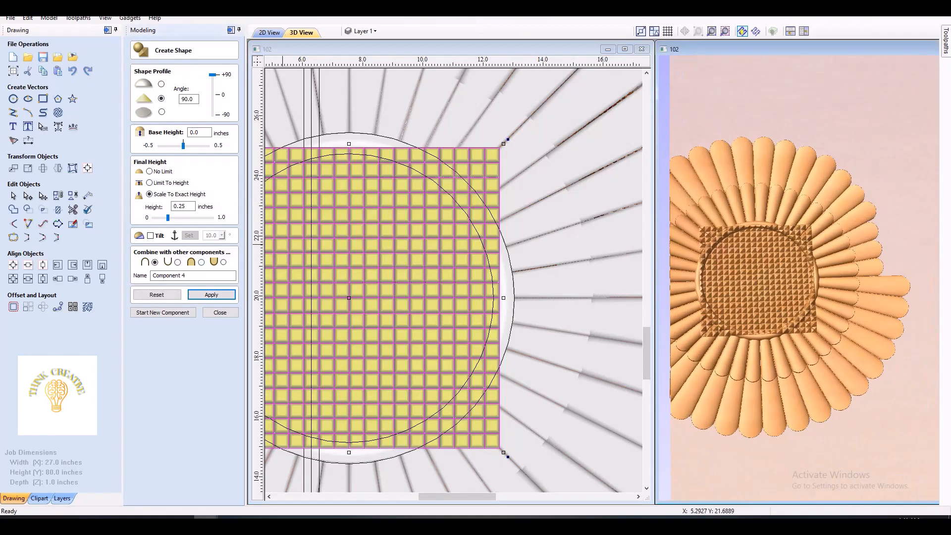
Set the pyramid grid component to merge with the other components and finish it
{"action": "left_click", "coordinate": [201, 262]}
{"action": "scroll", "coordinate": [812, 284], "scroll_direction": "up", "scroll_amount": 6}
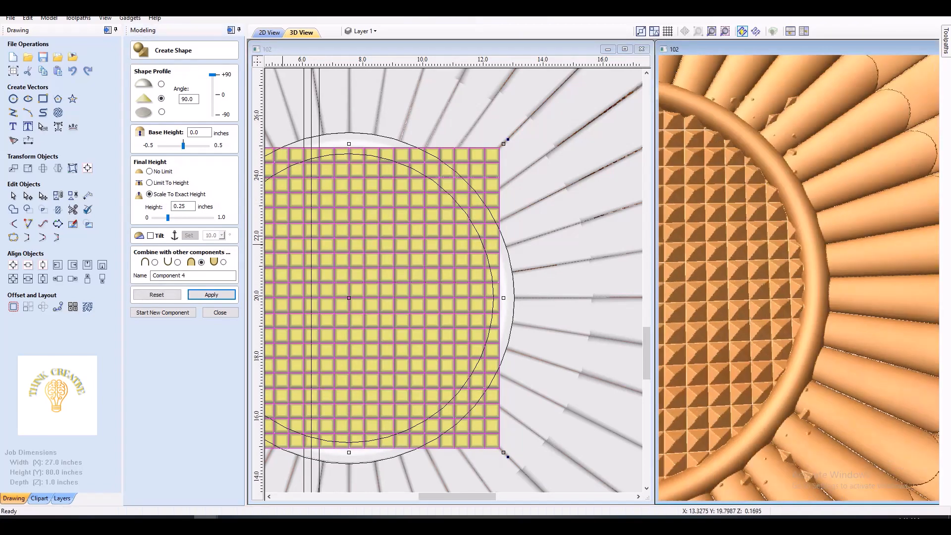
{"action": "middle_click_drag", "start_coordinate": [743, 279], "coordinate": [837, 290]}
{"action": "scroll", "coordinate": [812, 290], "scroll_direction": "down", "scroll_amount": 2}
{"action": "left_click", "coordinate": [163, 312]}
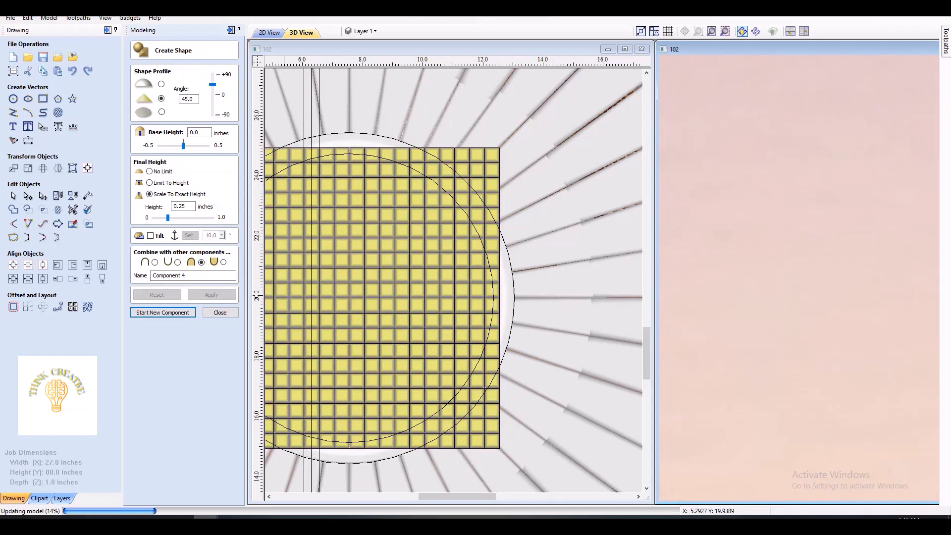
{"action": "left_click", "coordinate": [220, 313]}
Create an additive domed shape from the ring's inner circle with a round 90-degree profile, scaled to an exact height of 0.125 inches
{"action": "scroll", "coordinate": [431, 211], "scroll_direction": "up", "scroll_amount": 2}
{"action": "left_click", "coordinate": [477, 202]}
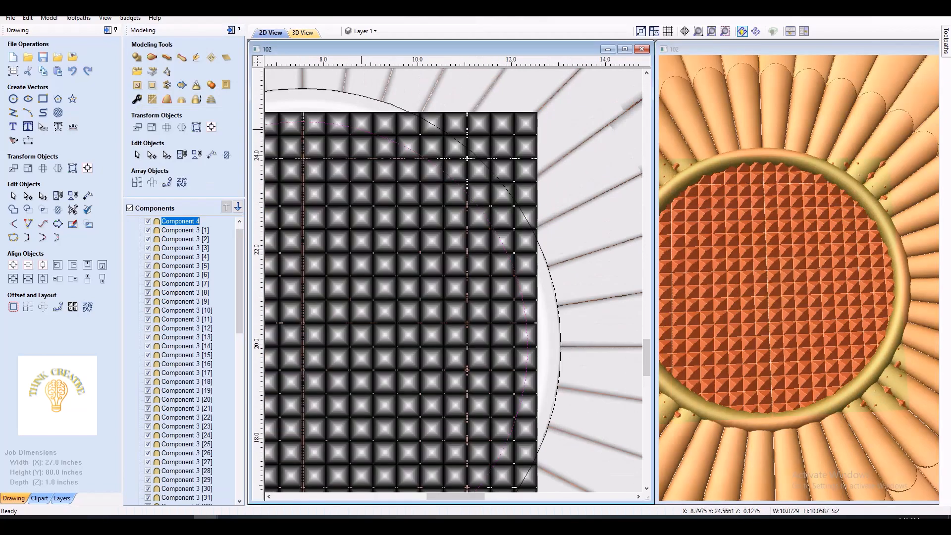
{"action": "left_click", "coordinate": [137, 57]}
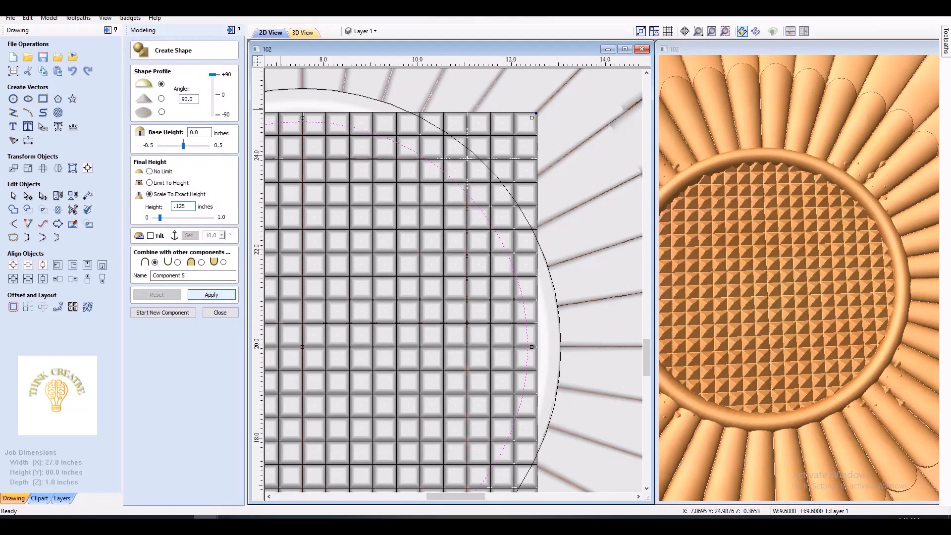
{"action": "key", "text": "Return"}
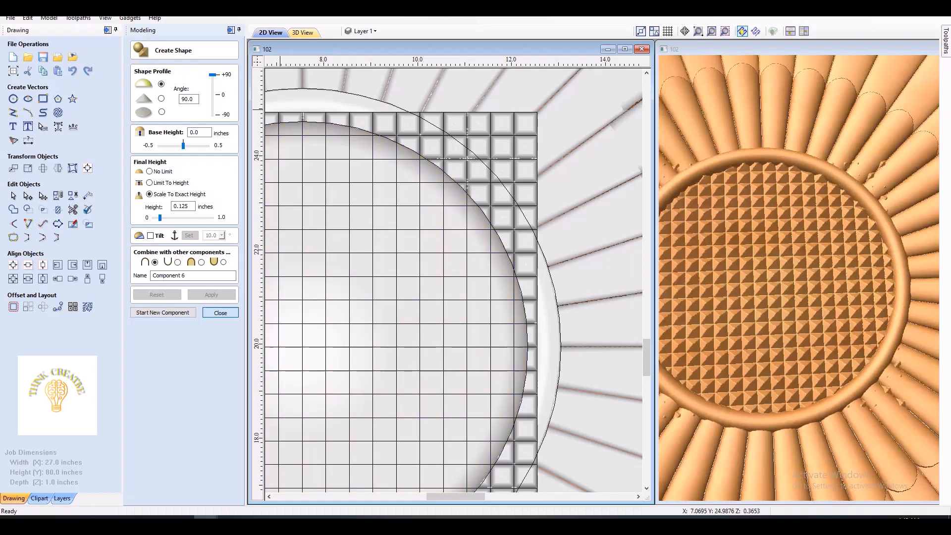
{"action": "key", "text": "Escape"}
Trim the pyramid grid component to the ring's inner circle and bake it together with the dome component
{"action": "left_click", "coordinate": [180, 221], "text": "ctrl"}
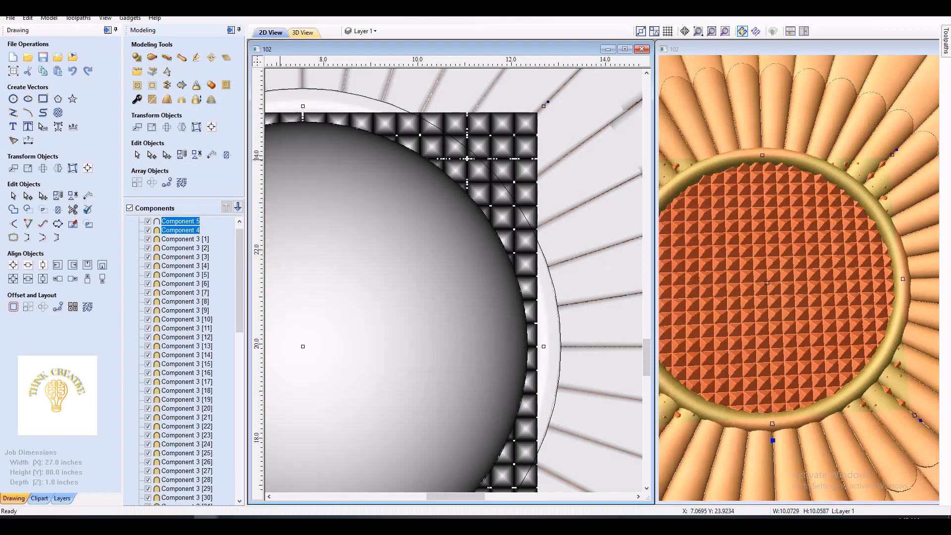
{"action": "left_click", "coordinate": [180, 220]}
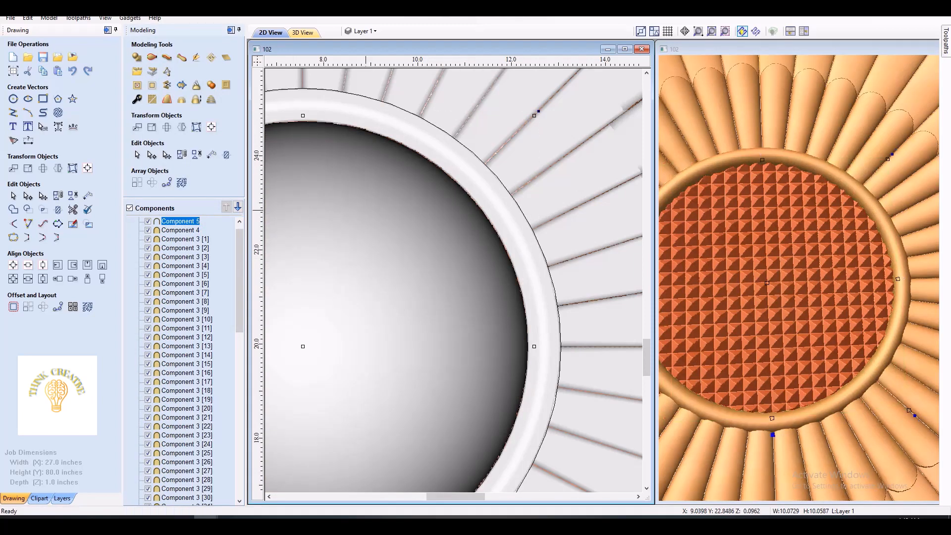
{"action": "left_click", "coordinate": [181, 230], "text": "ctrl"}
{"action": "left_click", "coordinate": [181, 85]}
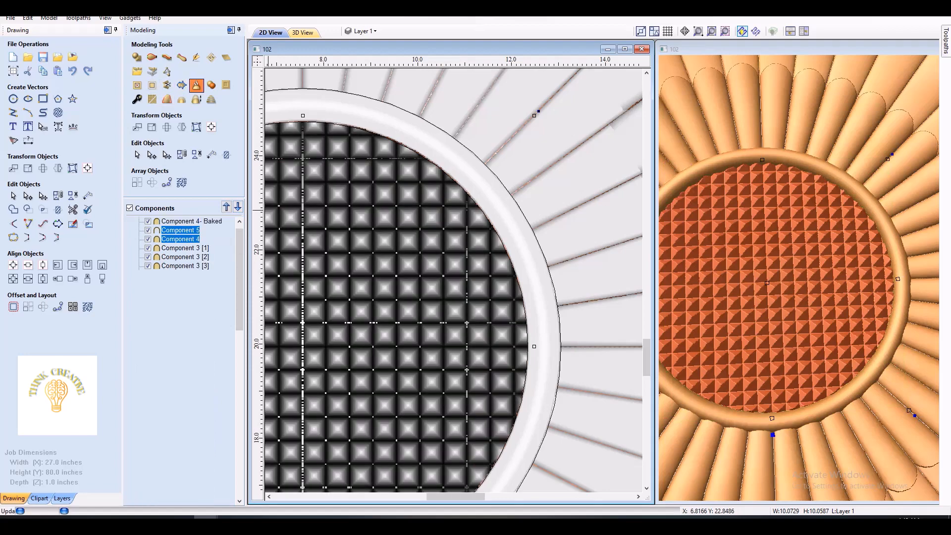
{"action": "scroll", "coordinate": [463, 224], "scroll_direction": "down", "scroll_amount": 3}
{"action": "scroll", "coordinate": [466, 220], "scroll_direction": "down", "scroll_amount": 1}
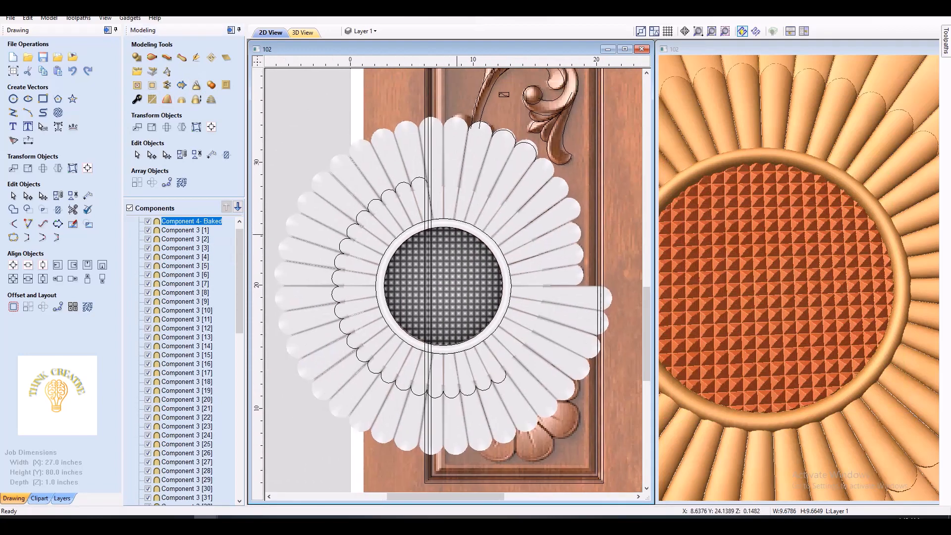
Delete the petal components just below the ring's horizontal centre line on the rosette's right side
{"action": "scroll", "coordinate": [466, 364], "scroll_direction": "up", "scroll_amount": 3}
{"action": "left_click", "coordinate": [446, 394]}
{"action": "scroll", "coordinate": [446, 393], "scroll_direction": "down", "scroll_amount": 1}
{"action": "scroll", "coordinate": [458, 350], "scroll_direction": "down", "scroll_amount": 2}
{"action": "scroll", "coordinate": [492, 229], "scroll_direction": "up", "scroll_amount": 2}
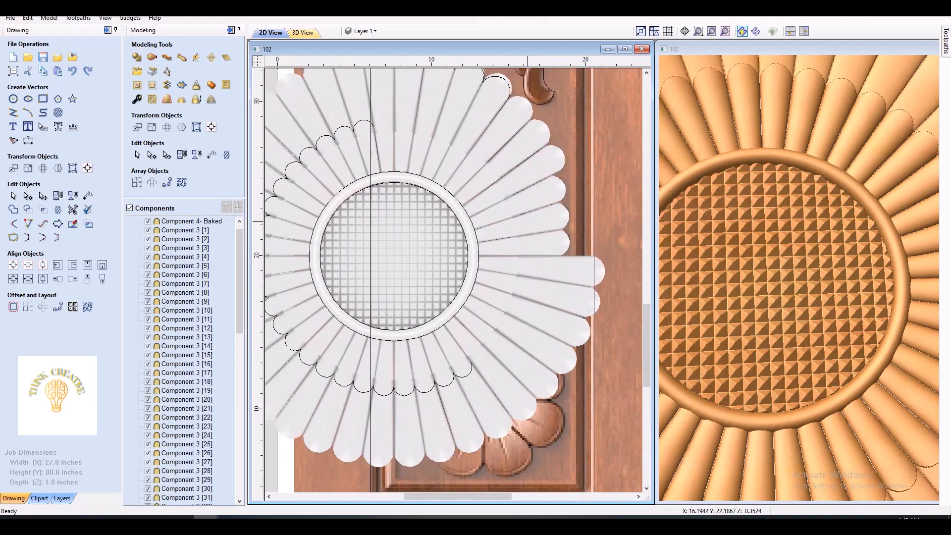
{"action": "scroll", "coordinate": [508, 247], "scroll_direction": "down", "scroll_amount": 2}
{"action": "scroll", "coordinate": [525, 256], "scroll_direction": "up", "scroll_amount": 2}
{"action": "left_click", "coordinate": [526, 259]}
{"action": "key", "text": "Delete"}
{"action": "left_click", "coordinate": [528, 281]}
{"action": "key", "text": "Delete"}
{"action": "left_click", "coordinate": [504, 259]}
{"action": "key", "text": "Delete"}
{"action": "left_click", "coordinate": [502, 279]}
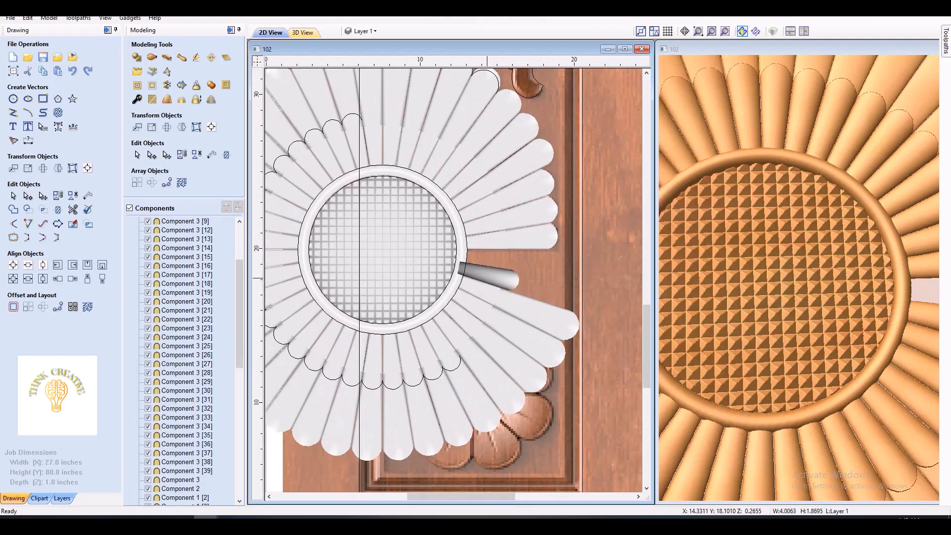
{"action": "key", "text": "Delete"}
Draw a horizontal polyline about 13.5 inches long from the lowest upper-right petal's tip along its lower edge past the ring's centre
{"action": "scroll", "coordinate": [548, 254], "scroll_direction": "up", "scroll_amount": 3}
{"action": "left_click", "coordinate": [43, 99]}
{"action": "left_click", "coordinate": [93, 257]}
{"action": "left_click", "coordinate": [13, 112]}
{"action": "scroll", "coordinate": [509, 242], "scroll_direction": "up", "scroll_amount": 5}
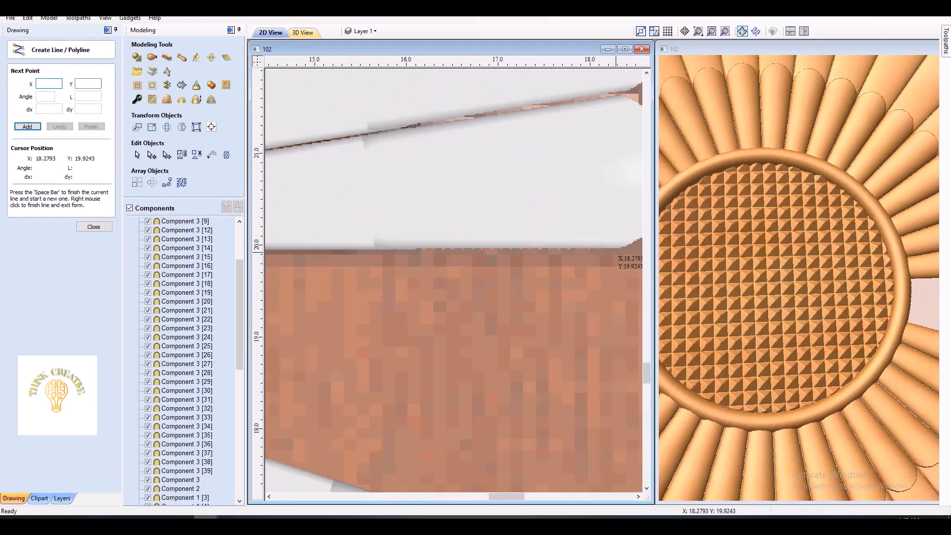
{"action": "left_click", "coordinate": [624, 249]}
{"action": "scroll", "coordinate": [621, 250], "scroll_direction": "down", "scroll_amount": 6}
{"action": "middle_click_drag", "start_coordinate": [277, 253], "coordinate": [424, 253]}
{"action": "scroll", "coordinate": [424, 250], "scroll_direction": "down", "scroll_amount": 2}
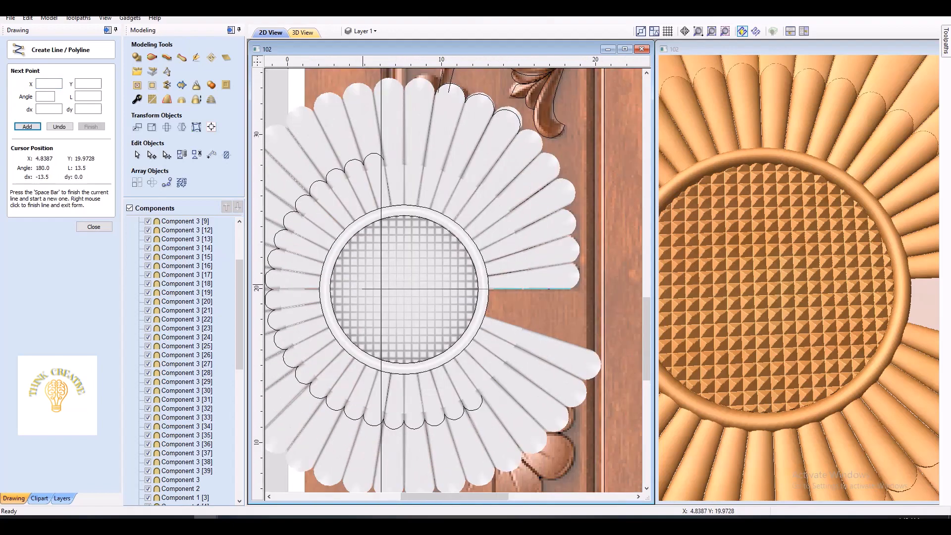
{"action": "key", "text": "space"}
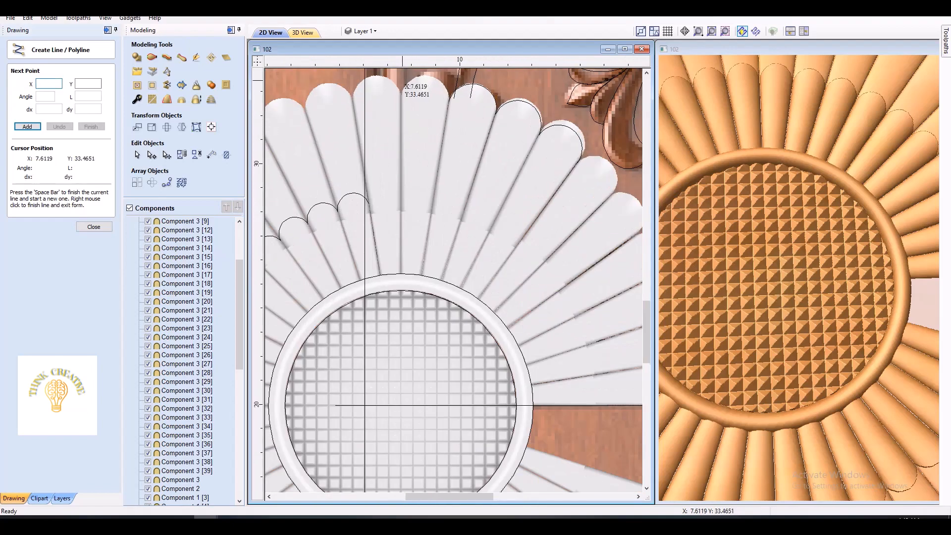
Draw a vertical line about 16.25 inches long from the top of the outer petals down past the ring's centre
{"action": "left_click", "coordinate": [402, 80]}
{"action": "left_click", "coordinate": [400, 330]}
{"action": "right_click", "coordinate": [400, 330]}
{"action": "scroll", "coordinate": [400, 330], "scroll_direction": "up", "scroll_amount": 4}
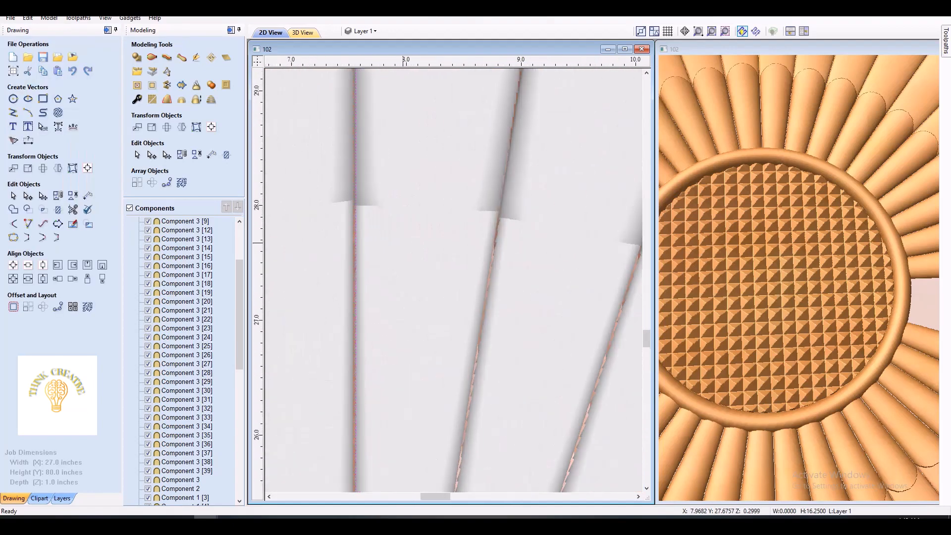
Trim the overhanging ends of the two lines at the ring's centre and close them into a triangular vector
{"action": "scroll", "coordinate": [277, 240], "scroll_direction": "down", "scroll_amount": 3}
{"action": "left_click", "coordinate": [73, 210]}
{"action": "left_click", "coordinate": [387, 321]}
{"action": "left_click", "coordinate": [381, 285]}
{"action": "right_click", "coordinate": [382, 287]}
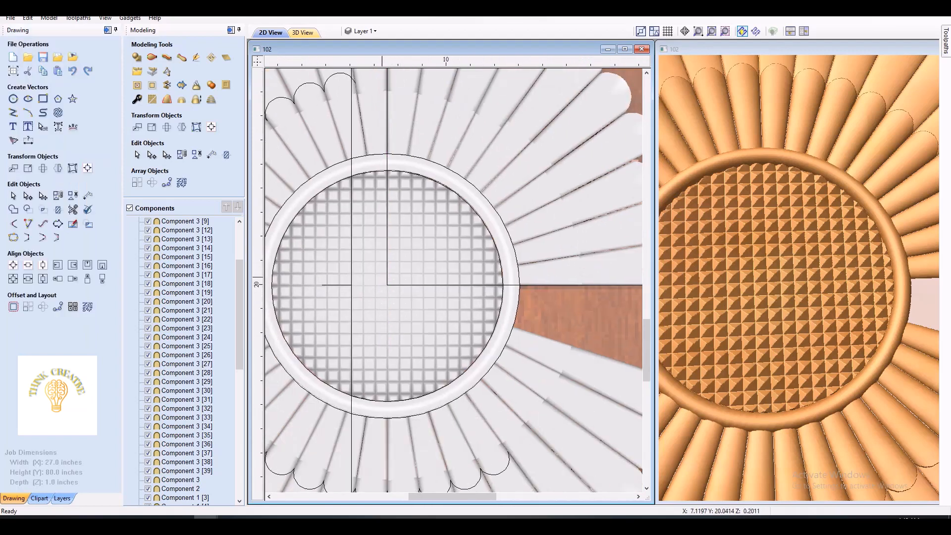
{"action": "middle_click_drag", "start_coordinate": [410, 188], "coordinate": [402, 231]}
{"action": "left_click", "coordinate": [43, 238]}
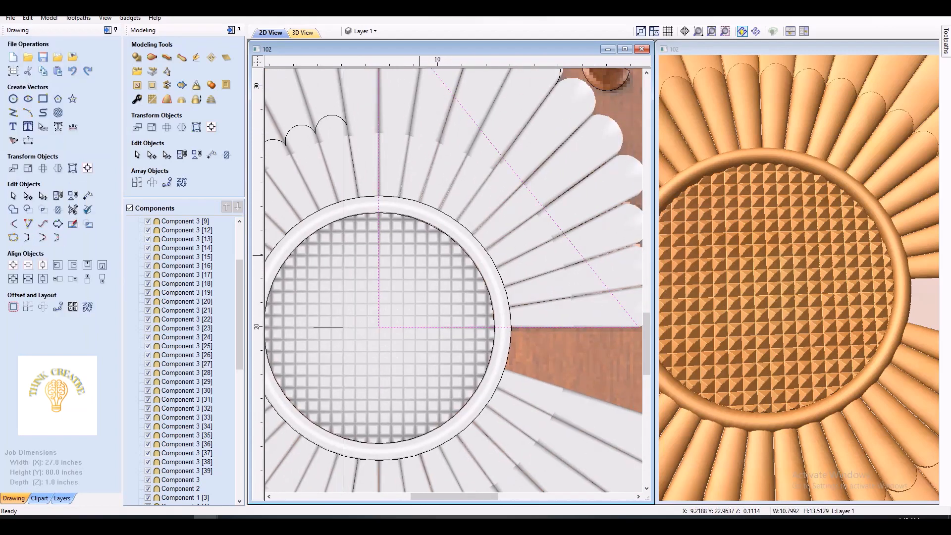
Clear the pyramid-grid centre and the ring components outside the triangular vector, keeping only their upper-right quarter
{"action": "left_click", "coordinate": [352, 256]}
{"action": "left_click", "coordinate": [543, 208], "text": "shift"}
{"action": "left_click", "coordinate": [152, 85]}
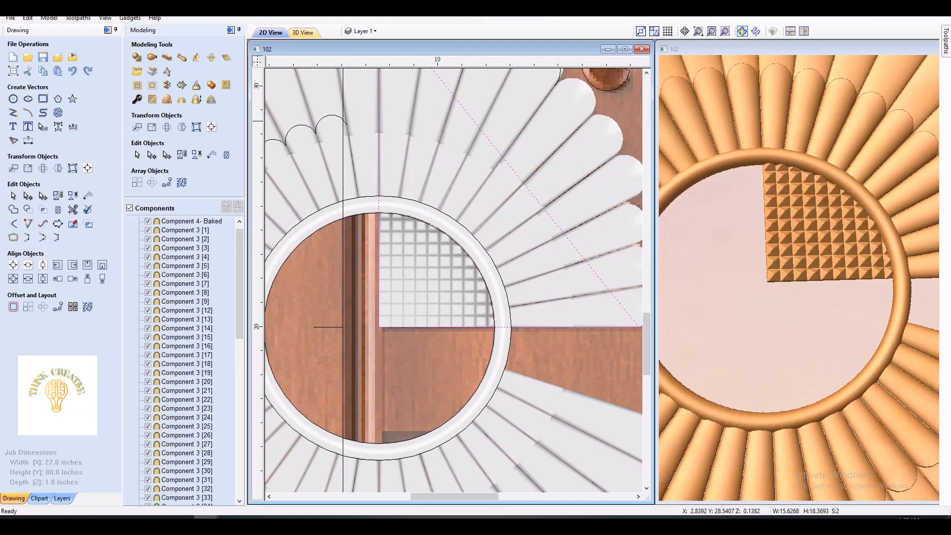
{"action": "left_click", "coordinate": [152, 85]}
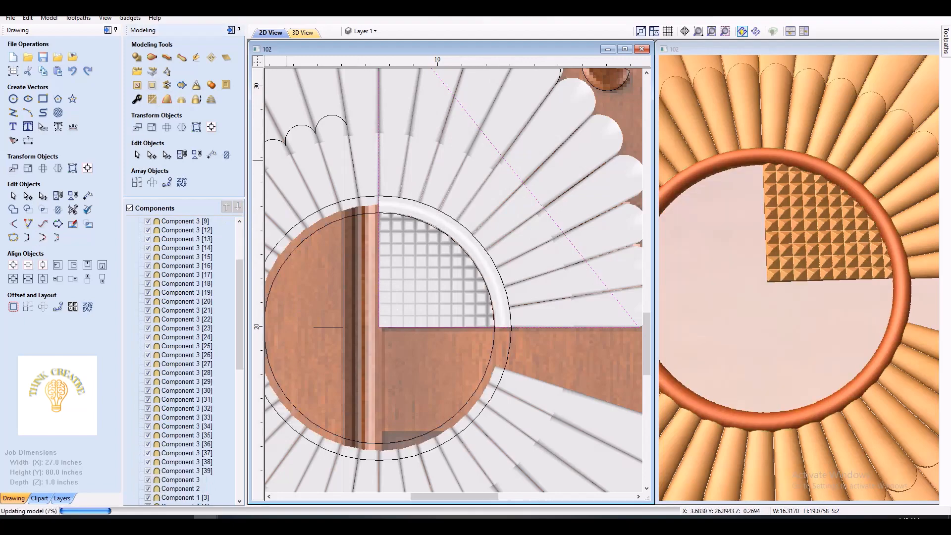
Delete all petal components and their outlines outside the upper-right quarter of the rosette
{"action": "scroll", "coordinate": [370, 141], "scroll_direction": "down", "scroll_amount": 3}
{"action": "middle_click_drag", "start_coordinate": [369, 141], "coordinate": [380, 222]}
{"action": "scroll", "coordinate": [380, 222], "scroll_direction": "down", "scroll_amount": 2}
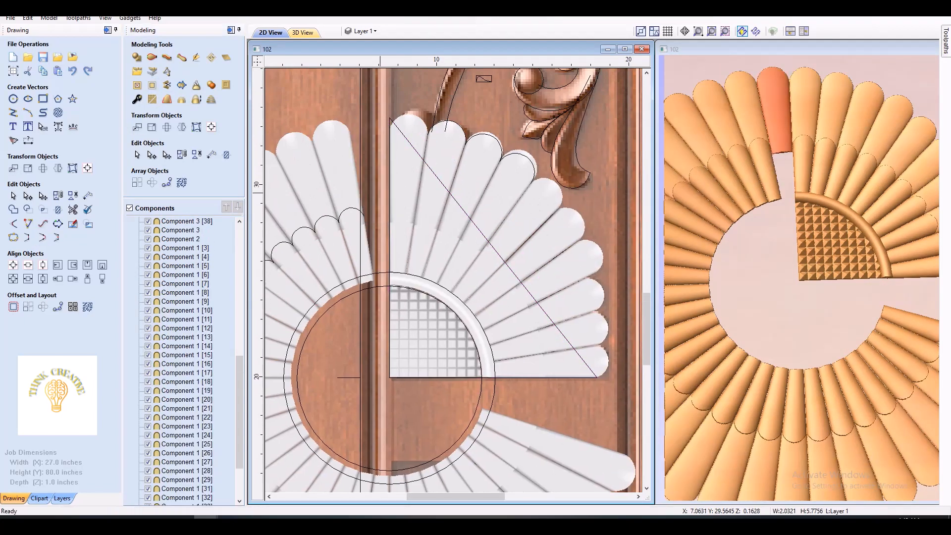
{"action": "scroll", "coordinate": [387, 301], "scroll_direction": "down", "scroll_amount": 2}
{"action": "left_click_drag", "start_coordinate": [387, 300], "coordinate": [278, 137]}
{"action": "key", "text": "Delete"}
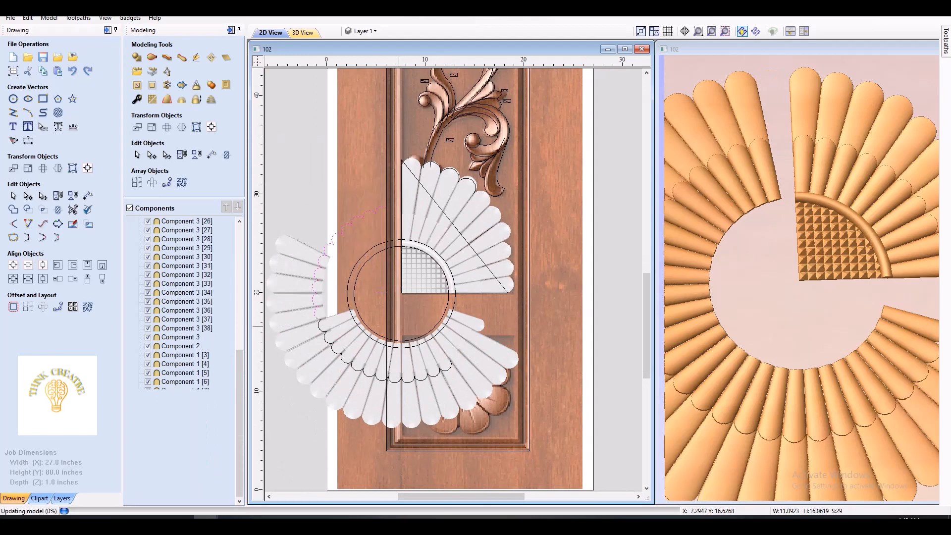
{"action": "middle_click_drag", "start_coordinate": [326, 344], "coordinate": [356, 346]}
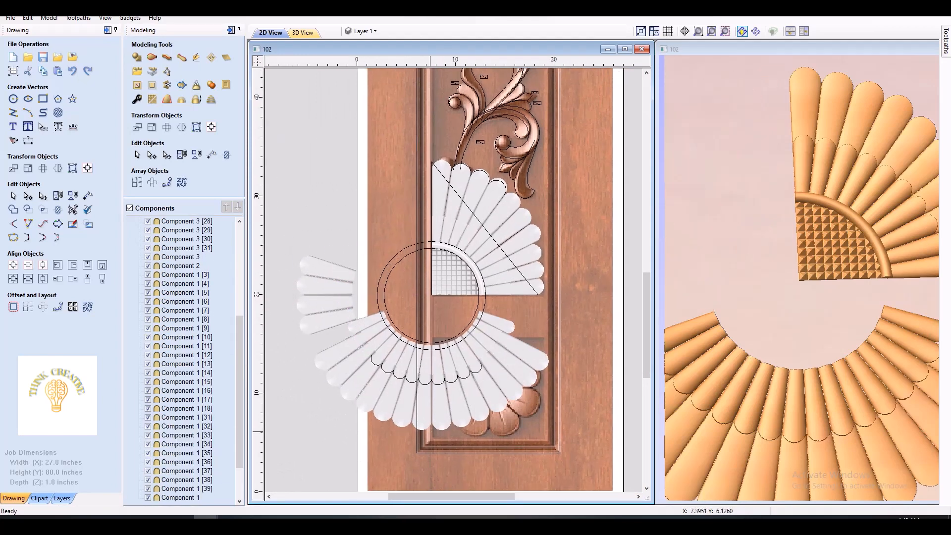
{"action": "key", "text": "Delete"}
{"action": "left_click_drag", "start_coordinate": [399, 291], "coordinate": [518, 402]}
{"action": "key", "text": "Delete"}
Examine the remaining quarter rosette in the 3D view
{"action": "scroll", "coordinate": [856, 218], "scroll_direction": "up", "scroll_amount": 4}
{"action": "left_click_drag", "start_coordinate": [862, 247], "coordinate": [803, 228]}
{"action": "scroll", "coordinate": [854, 331], "scroll_direction": "down", "scroll_amount": 4}
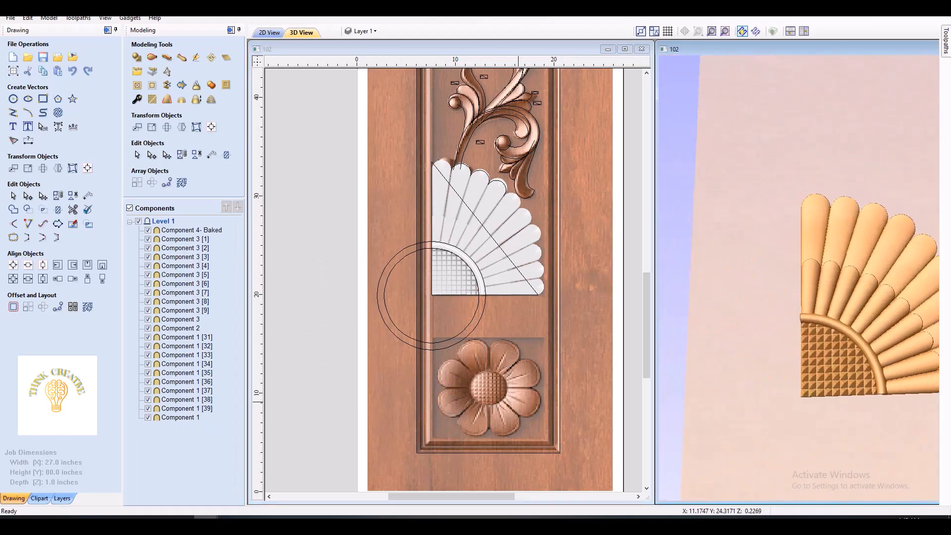
{"action": "scroll", "coordinate": [483, 255], "scroll_direction": "down", "scroll_amount": 2}
{"action": "left_click", "coordinate": [484, 252]}
{"action": "scroll", "coordinate": [488, 248], "scroll_direction": "up", "scroll_amount": 5}
{"action": "scroll", "coordinate": [842, 316], "scroll_direction": "down", "scroll_amount": 2}
{"action": "mouse_move", "coordinate": [837, 311]}
{"action": "left_mouse_down"}
{"action": "mouse_move", "coordinate": [812, 297]}
{"action": "mouse_move", "coordinate": [837, 305]}
{"action": "mouse_move", "coordinate": [797, 303]}
{"action": "mouse_move", "coordinate": [817, 300]}
{"action": "left_mouse_up"}
{"action": "scroll", "coordinate": [453, 280], "scroll_direction": "down", "scroll_amount": 2}
Trim the ring's two circles outside the quarter rosette and delete the leftover arcs
{"action": "scroll", "coordinate": [453, 279], "scroll_direction": "up", "scroll_amount": 5}
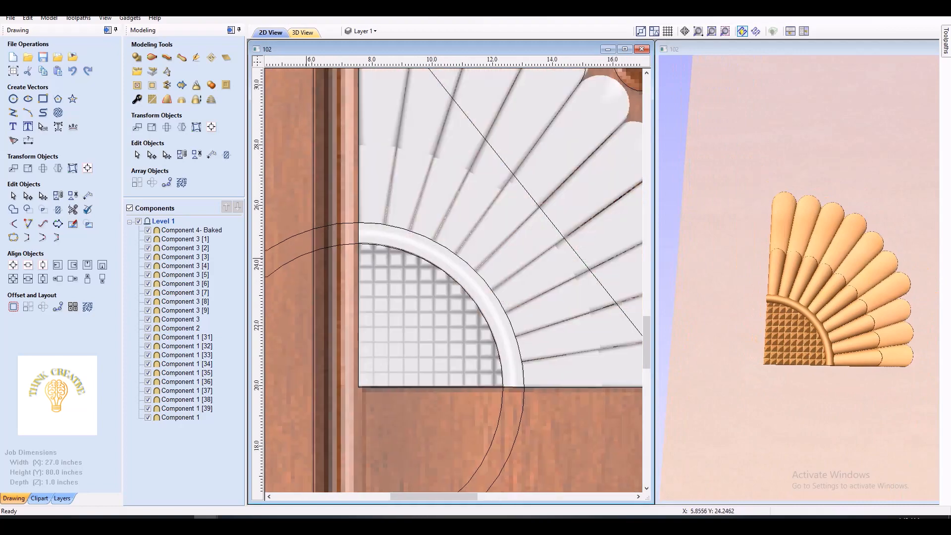
{"action": "left_click", "coordinate": [72, 224]}
{"action": "left_click", "coordinate": [396, 204]}
{"action": "left_click", "coordinate": [396, 226]}
{"action": "scroll", "coordinate": [410, 232], "scroll_direction": "down", "scroll_amount": 2}
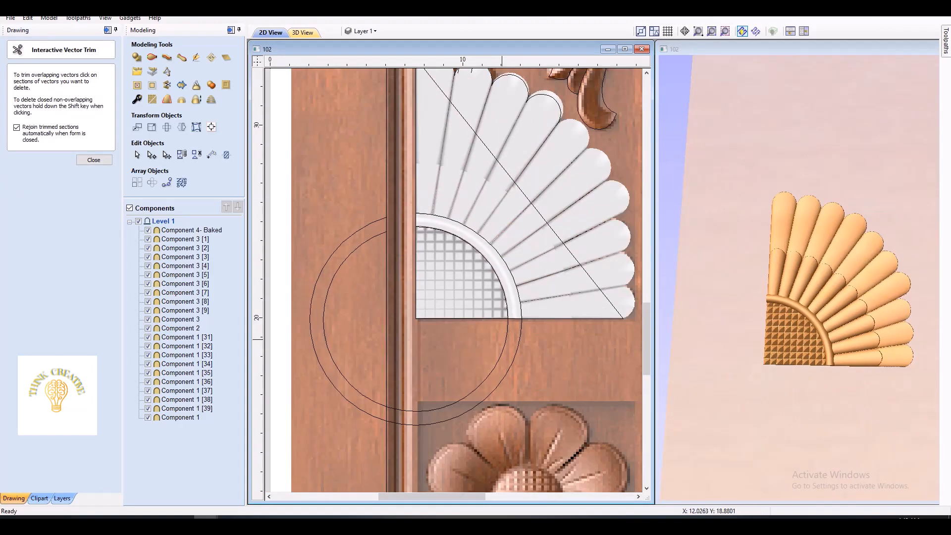
{"action": "left_click", "coordinate": [481, 383]}
{"action": "left_click", "coordinate": [490, 393]}
{"action": "left_click", "coordinate": [93, 159]}
{"action": "left_click_drag", "start_coordinate": [364, 366], "coordinate": [317, 407]}
{"action": "key", "text": "Delete"}
Set the two edge curves of the scroll above the petals as drive rails for a Two Rail Sweep
{"action": "middle_click_drag", "start_coordinate": [397, 268], "coordinate": [370, 322]}
{"action": "middle_click_drag", "start_coordinate": [495, 149], "coordinate": [468, 257]}
{"action": "scroll", "coordinate": [495, 198], "scroll_direction": "up", "scroll_amount": 3}
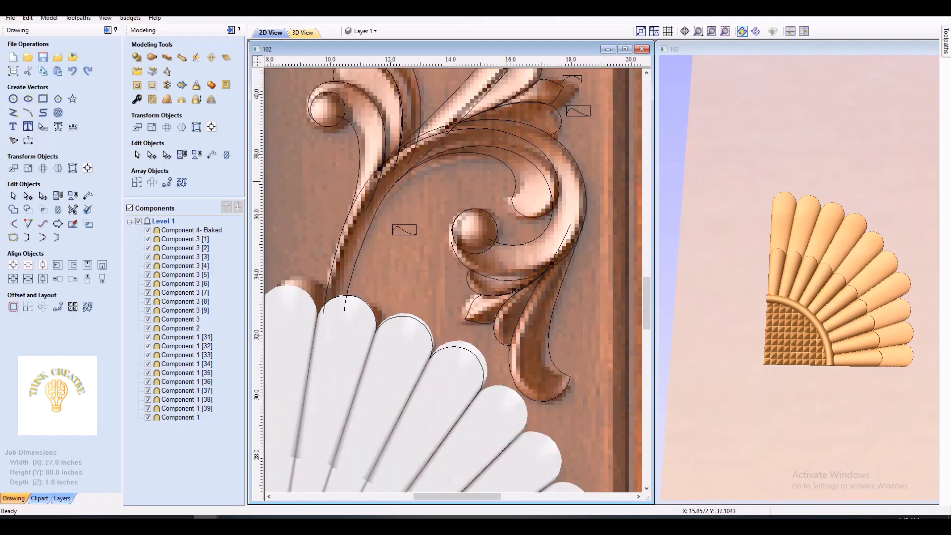
{"action": "middle_click_drag", "start_coordinate": [495, 199], "coordinate": [456, 227]}
{"action": "left_click", "coordinate": [361, 149]}
{"action": "left_click", "coordinate": [317, 212], "text": "shift"}
{"action": "left_click", "coordinate": [152, 58]}
{"action": "left_click", "coordinate": [211, 80]}
Match the rail directions, attach the cross-section profile to the scroll rails, and apply the sweep scaled to an exact height of 0.375 inches
{"action": "scroll", "coordinate": [539, 178], "scroll_direction": "down", "scroll_amount": 2}
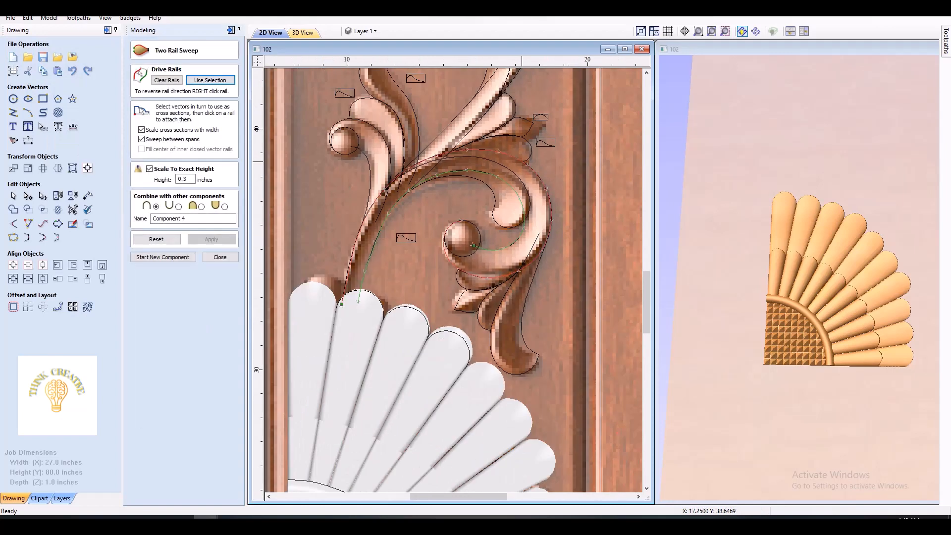
{"action": "right_click", "coordinate": [523, 163]}
{"action": "left_click", "coordinate": [547, 168]}
{"action": "scroll", "coordinate": [522, 190], "scroll_direction": "up", "scroll_amount": 2}
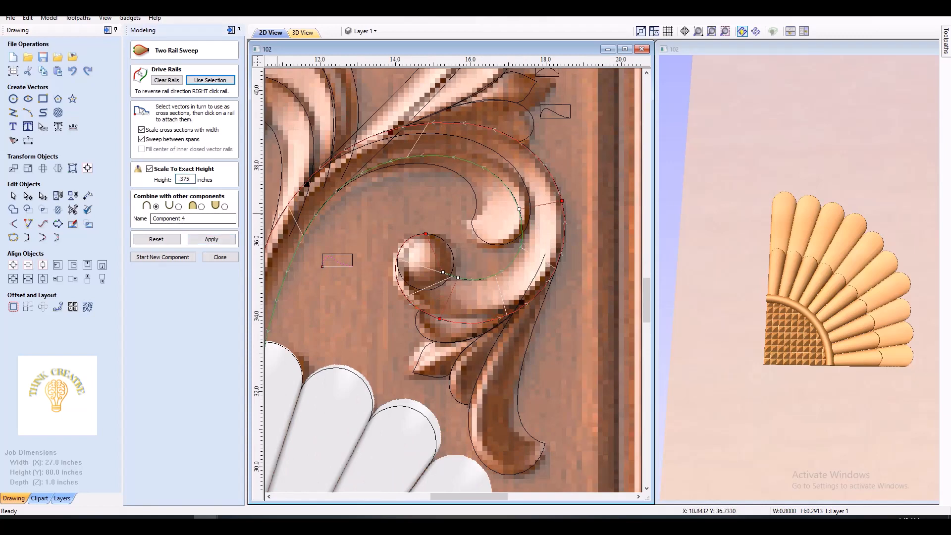
{"action": "left_click", "coordinate": [211, 239]}
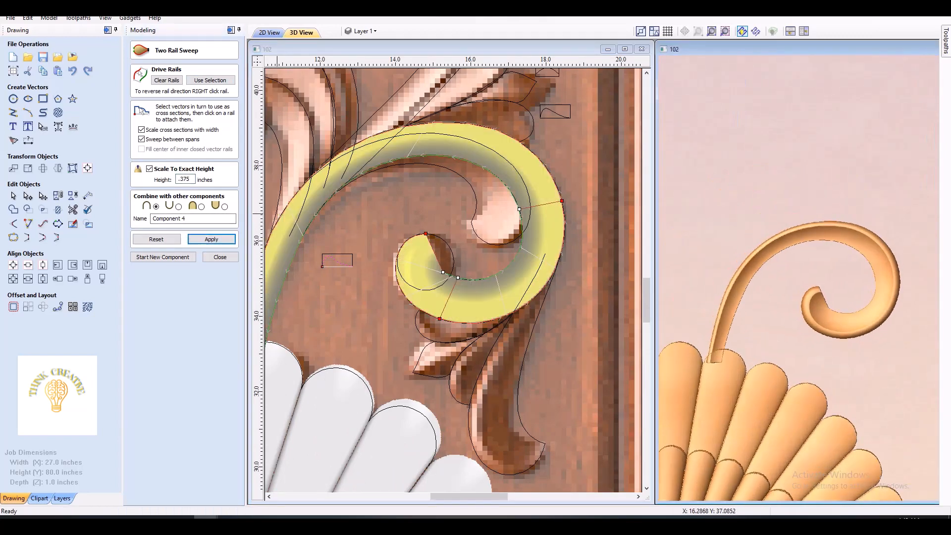
Adjust the nodes of the scroll's outer and inner rail curves to smooth the bend and reapply the sweep
{"action": "left_click", "coordinate": [555, 270]}
{"action": "scroll", "coordinate": [555, 270], "scroll_direction": "up", "scroll_amount": 3}
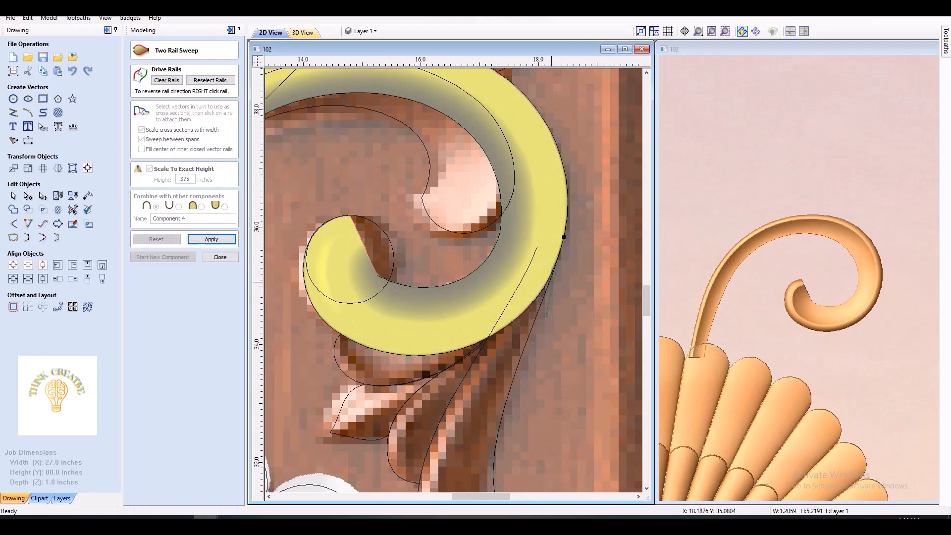
{"action": "scroll", "coordinate": [600, 185], "scroll_direction": "up", "scroll_amount": 2}
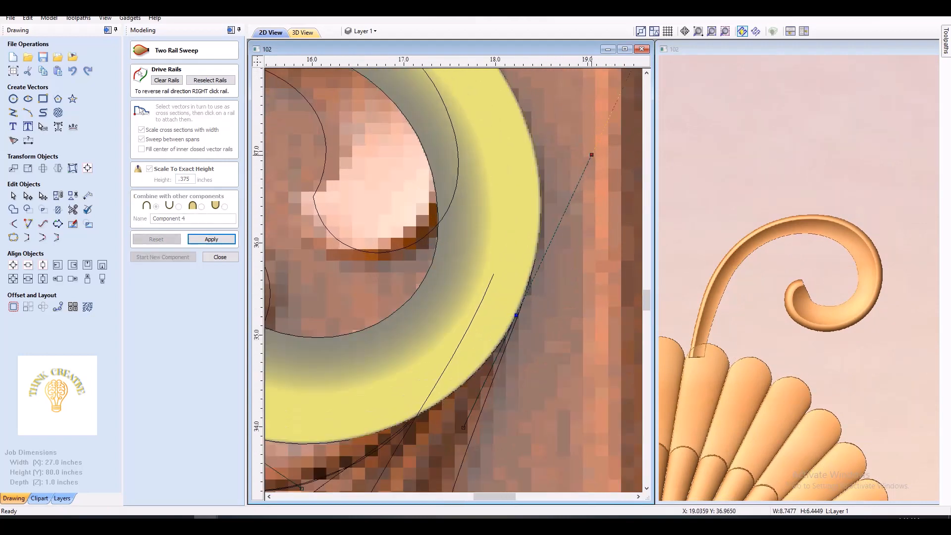
{"action": "scroll", "coordinate": [582, 151], "scroll_direction": "down", "scroll_amount": 1}
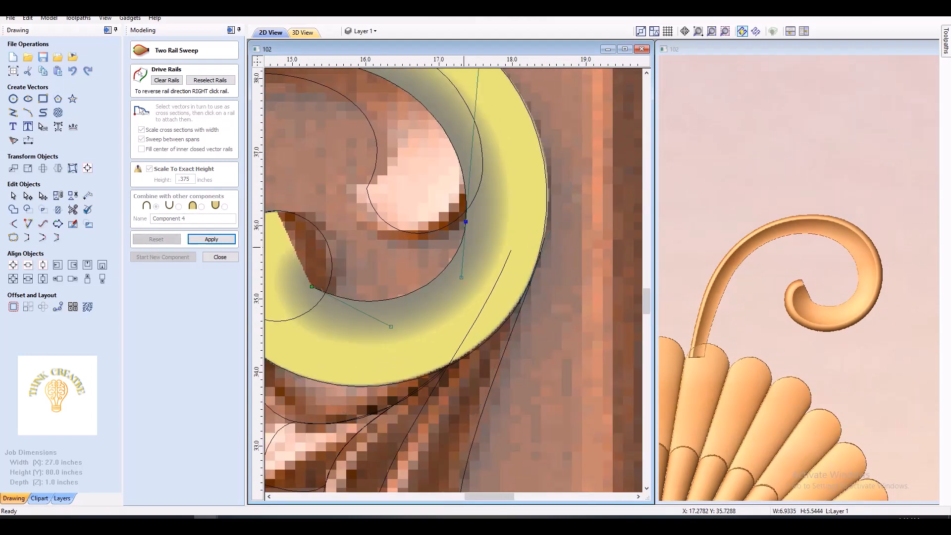
{"action": "middle_click_drag", "start_coordinate": [582, 151], "coordinate": [581, 230]}
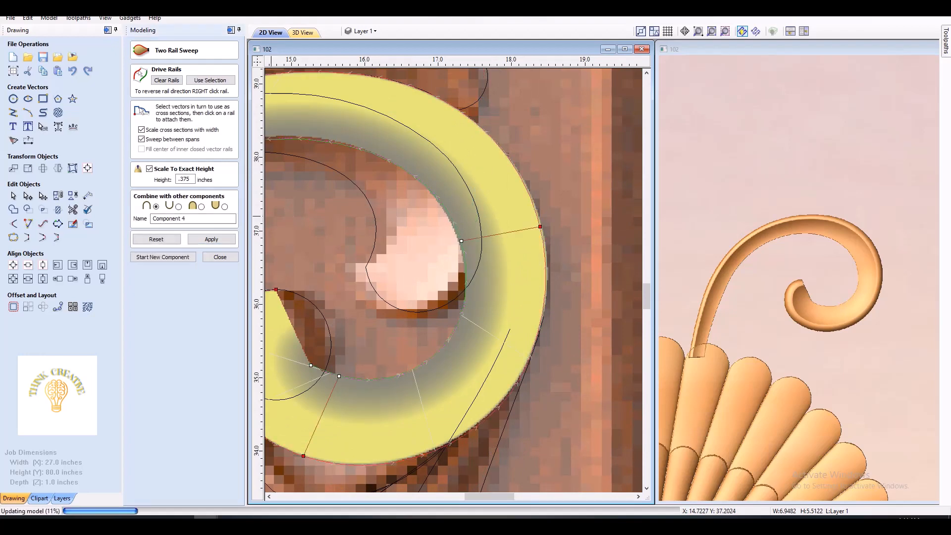
{"action": "scroll", "coordinate": [401, 234], "scroll_direction": "down", "scroll_amount": 2}
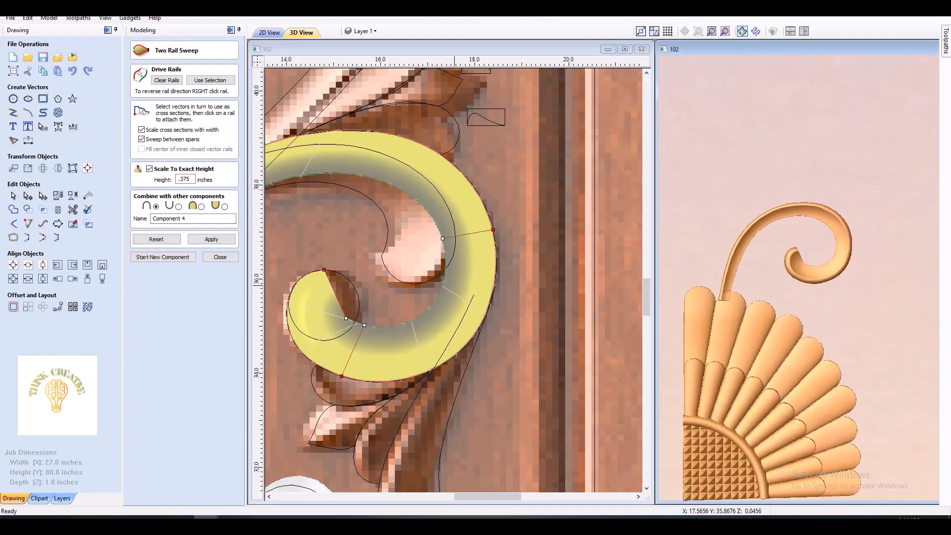
Set the swept scroll component to merge with the other components and finish it
{"action": "middle_click_drag", "start_coordinate": [255, 310], "coordinate": [277, 282]}
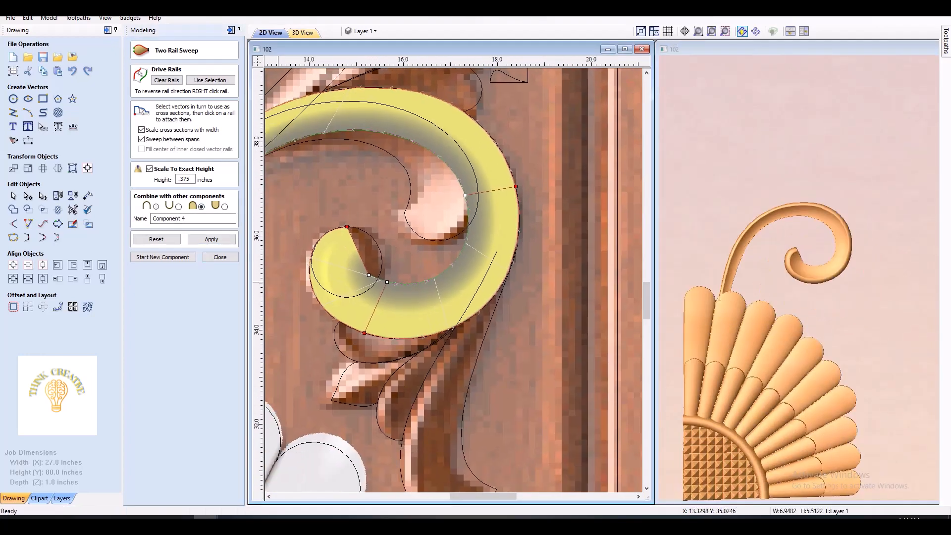
{"action": "left_click", "coordinate": [163, 257]}
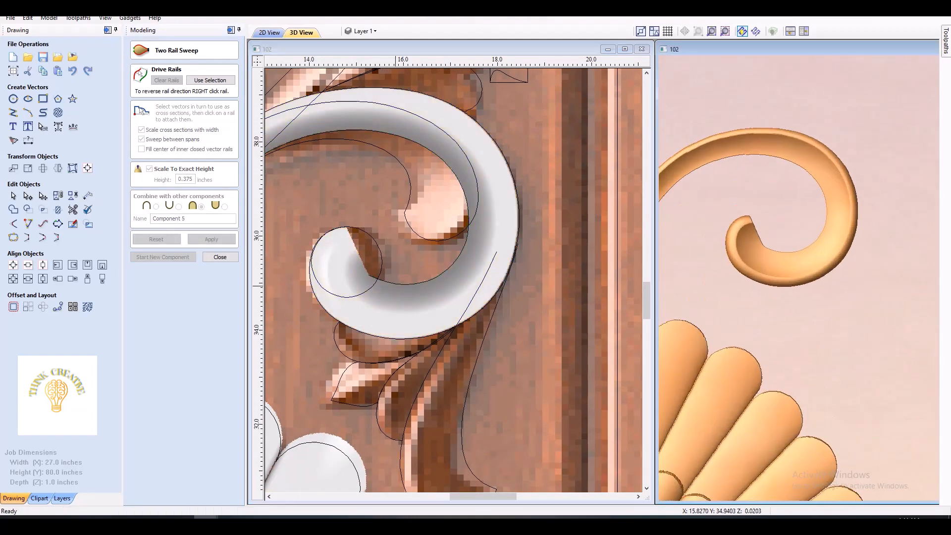
{"action": "left_click", "coordinate": [220, 257]}
Create a merged shape from the circle at the scroll's curled end with a round 90-degree profile, scaled to an exact height of 0.375 inches
{"action": "left_click", "coordinate": [137, 47]}
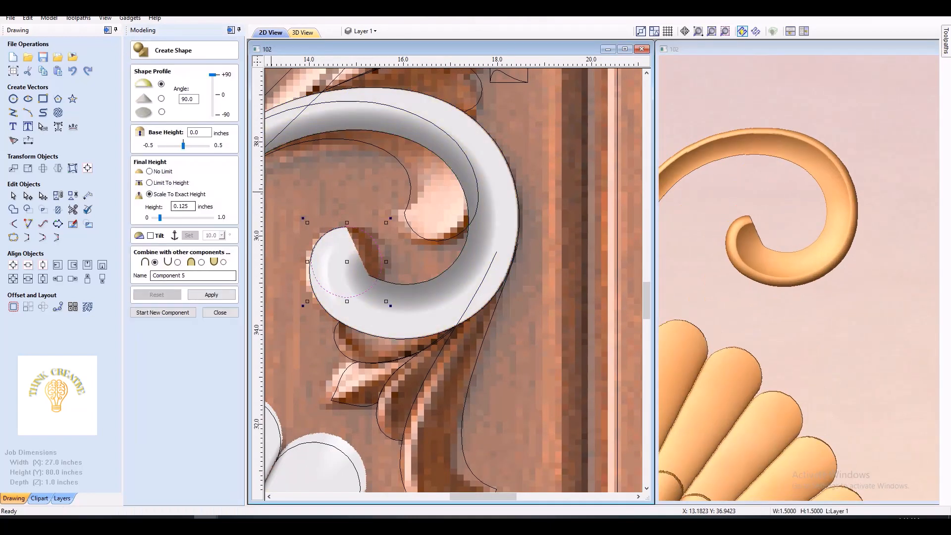
{"action": "type", "text": ".375"}
{"action": "key", "text": "Return"}
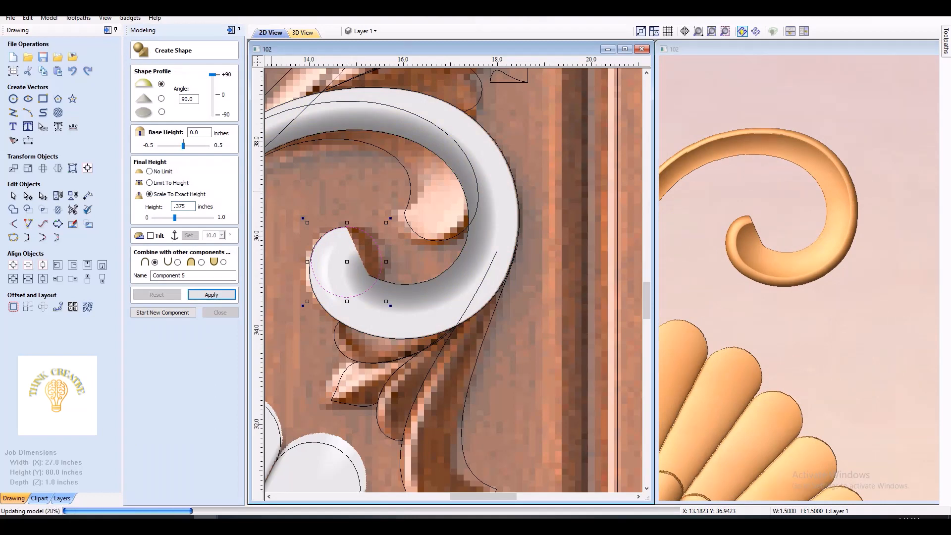
{"action": "left_click", "coordinate": [201, 261]}
{"action": "scroll", "coordinate": [708, 218], "scroll_direction": "up", "scroll_amount": 3}
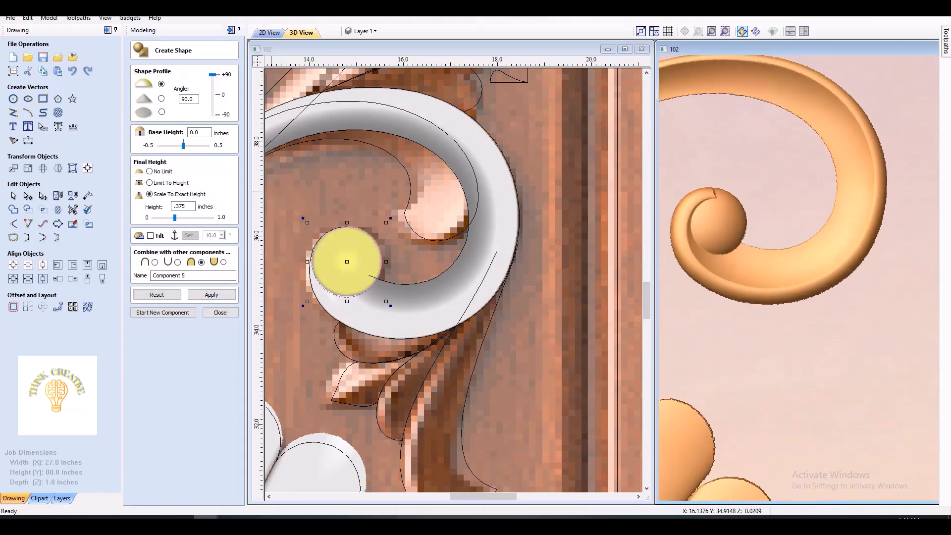
{"action": "left_click_drag", "start_coordinate": [742, 248], "coordinate": [792, 277]}
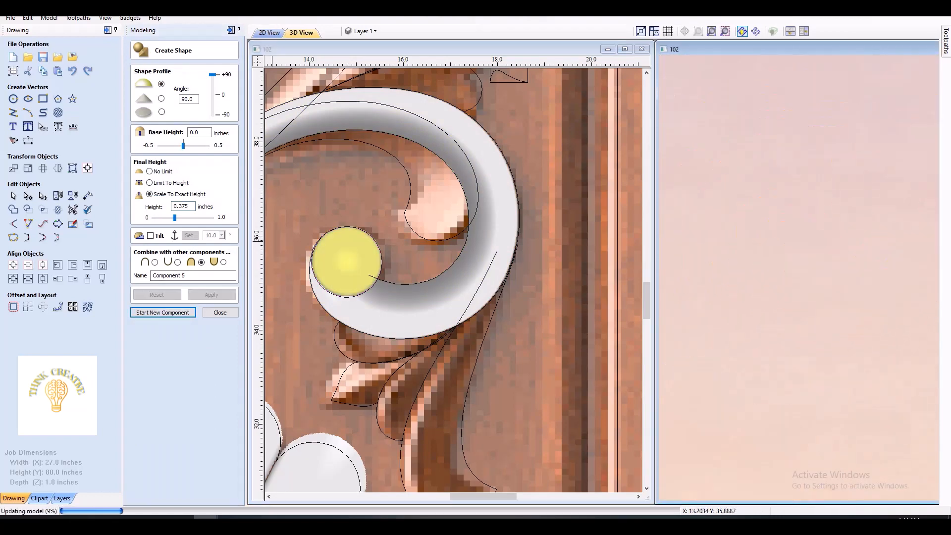
{"action": "left_click", "coordinate": [220, 312]}
Bake the ball component together with the swept scroll component
{"action": "scroll", "coordinate": [797, 278], "scroll_direction": "up", "scroll_amount": 5}
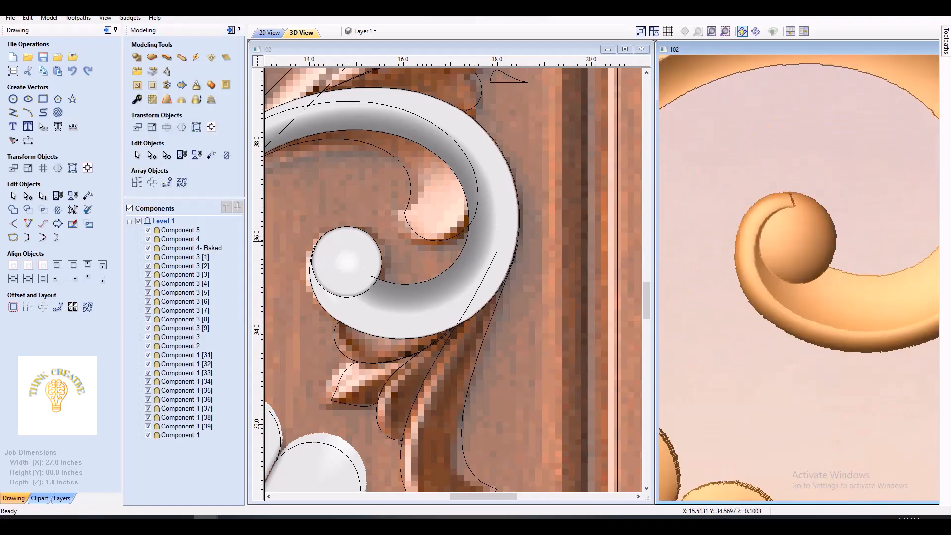
{"action": "left_click", "coordinate": [180, 230]}
{"action": "left_click", "coordinate": [420, 299], "text": "shift"}
{"action": "left_click", "coordinate": [196, 86]}
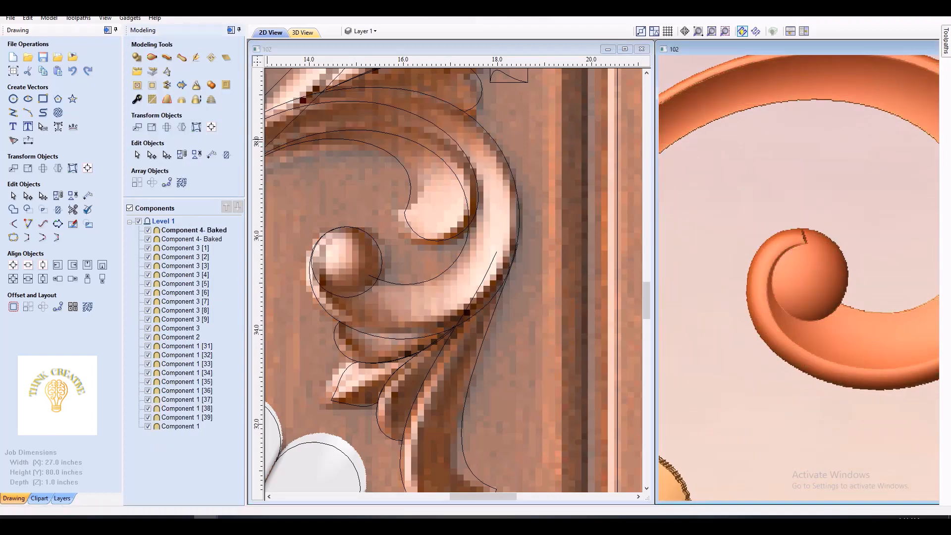
Smooth the seam between the ball and the scroll by sculpting with diameter 49, strength 18 and smoothness 70
{"action": "left_click", "coordinate": [196, 57]}
{"action": "scroll", "coordinate": [784, 248], "scroll_direction": "down", "scroll_amount": 2, "text": "ctrl"}
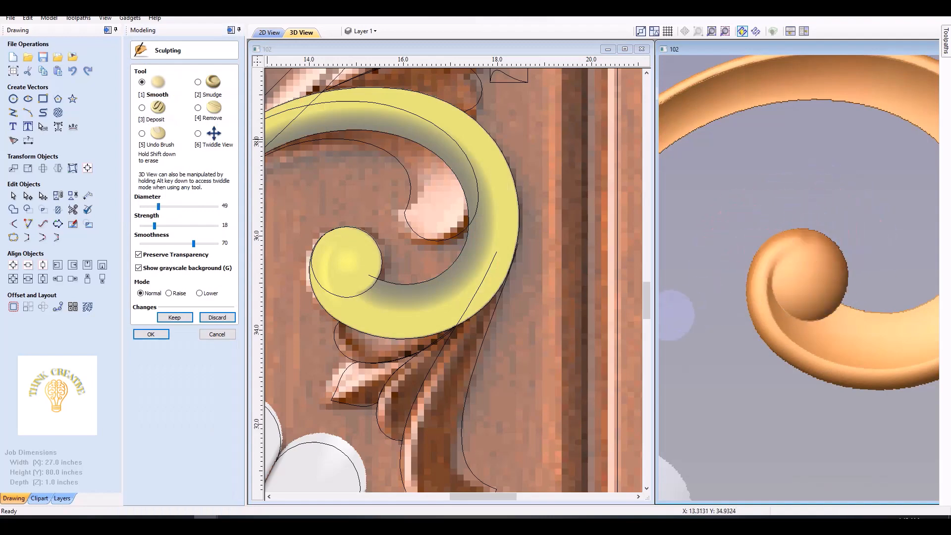
{"action": "left_click", "coordinate": [151, 333]}
{"action": "scroll", "coordinate": [399, 220], "scroll_direction": "up", "scroll_amount": 2}
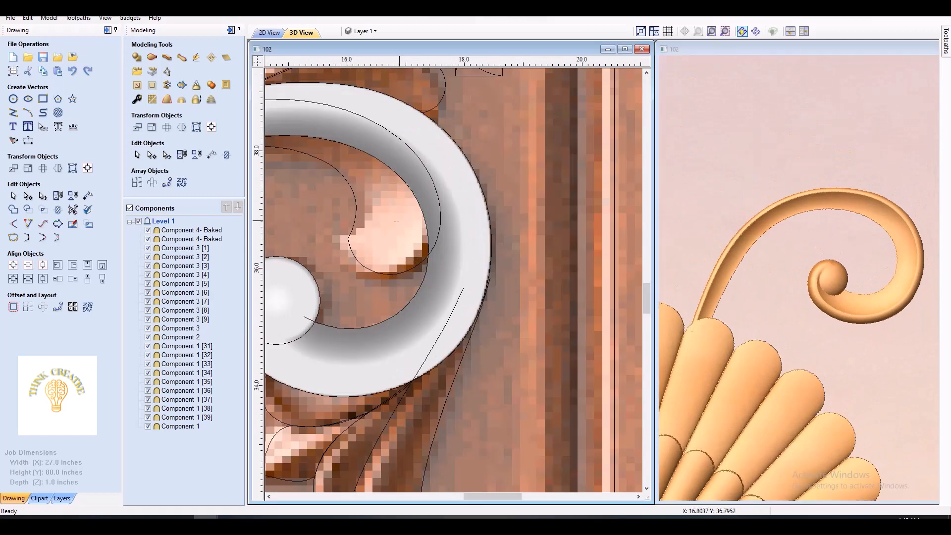
Sweep the profile along the two rails of the scroll's inner lobe, scaled to exact height 0.375 inches and merged with the other components
{"action": "left_click", "coordinate": [399, 220]}
{"action": "scroll", "coordinate": [399, 220], "scroll_direction": "down", "scroll_amount": 3}
{"action": "left_click", "coordinate": [166, 57]}
{"action": "scroll", "coordinate": [456, 195], "scroll_direction": "up", "scroll_amount": 2}
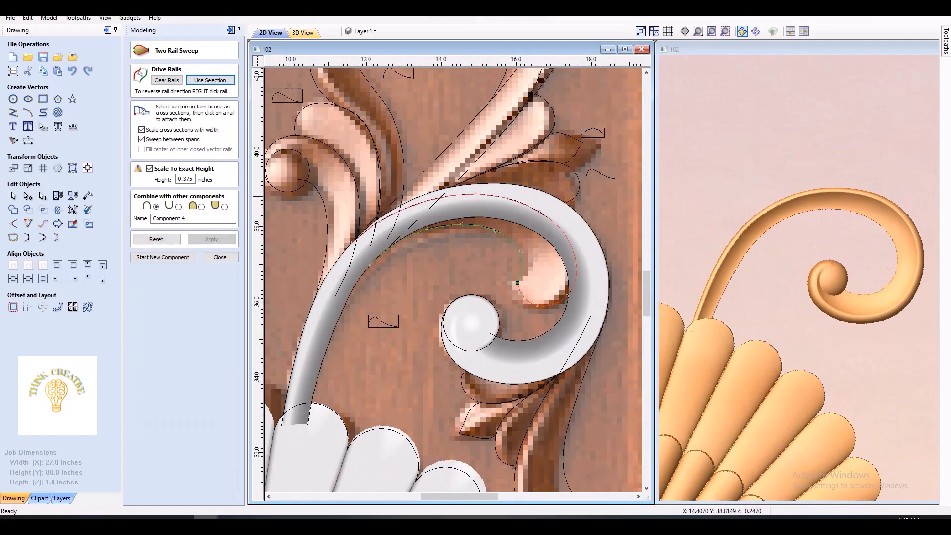
{"action": "right_click", "coordinate": [456, 197]}
{"action": "left_click", "coordinate": [479, 288]}
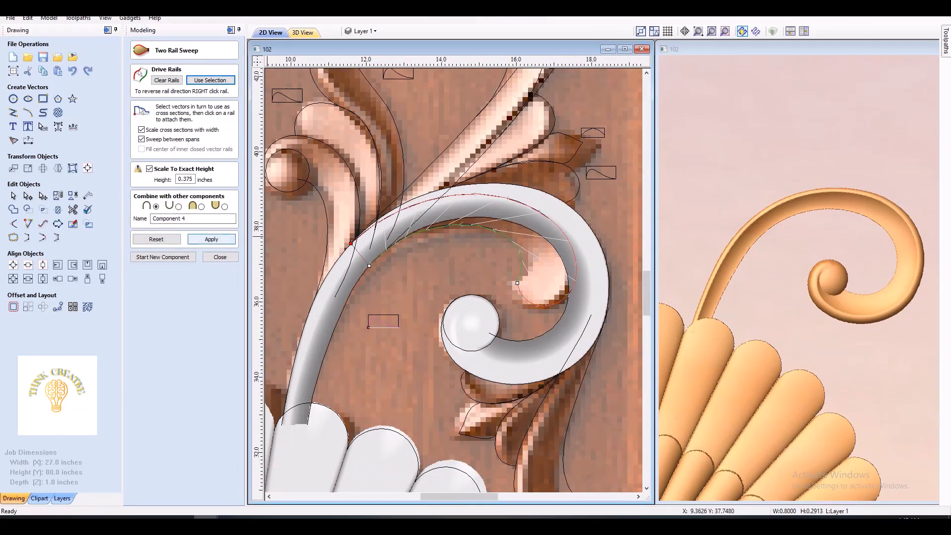
{"action": "left_click", "coordinate": [201, 206]}
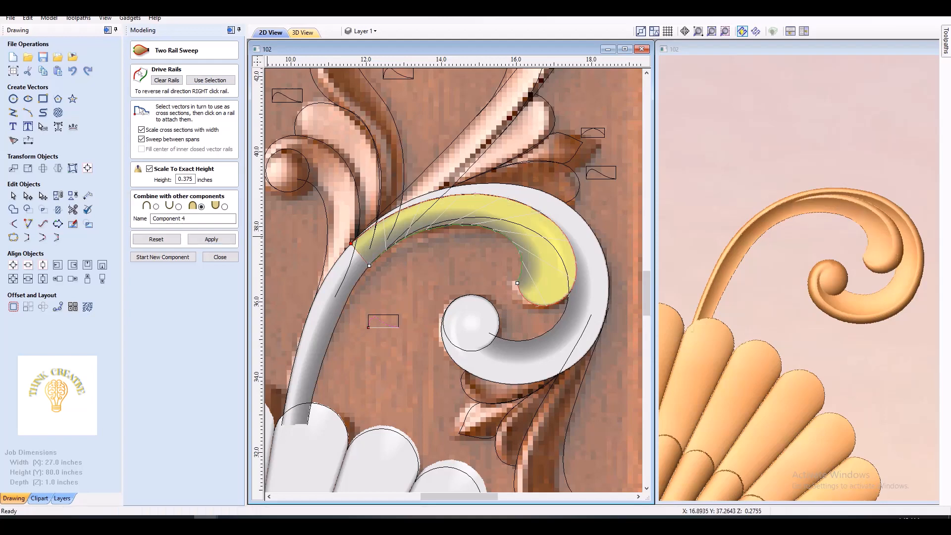
{"action": "left_click", "coordinate": [211, 239]}
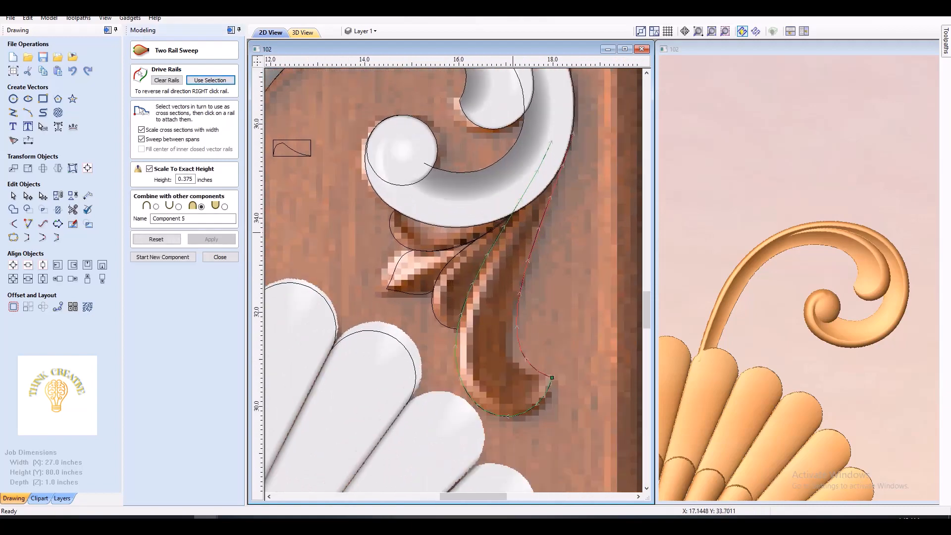
Create a merged two-rail sweep for the long leaf hanging below the scroll, using the wave profile at 0.375 inches height
{"action": "right_click", "coordinate": [538, 268]}
{"action": "left_click", "coordinate": [574, 272]}
{"action": "scroll", "coordinate": [545, 247], "scroll_direction": "down", "scroll_amount": 2}
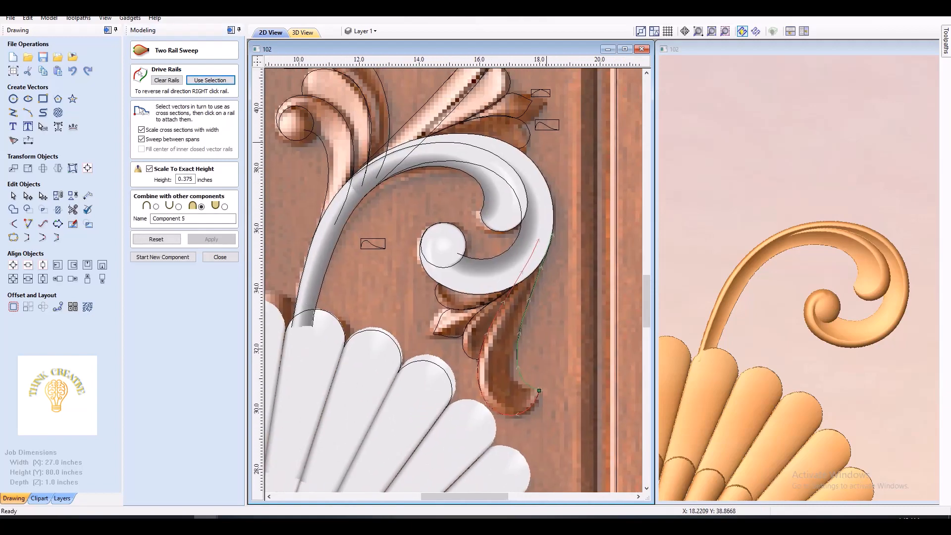
{"action": "scroll", "coordinate": [550, 233], "scroll_direction": "up", "scroll_amount": 8}
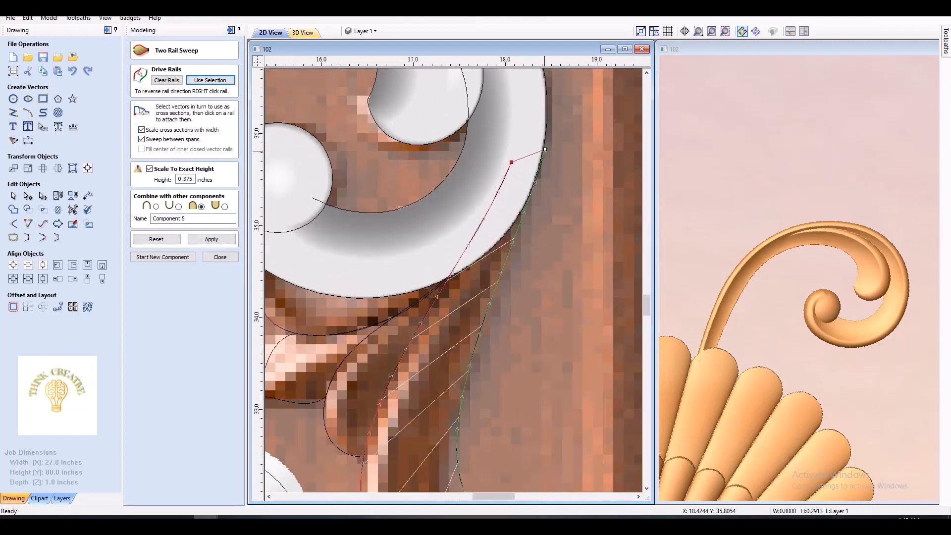
{"action": "scroll", "coordinate": [546, 137], "scroll_direction": "down", "scroll_amount": 1}
{"action": "left_click", "coordinate": [538, 138]}
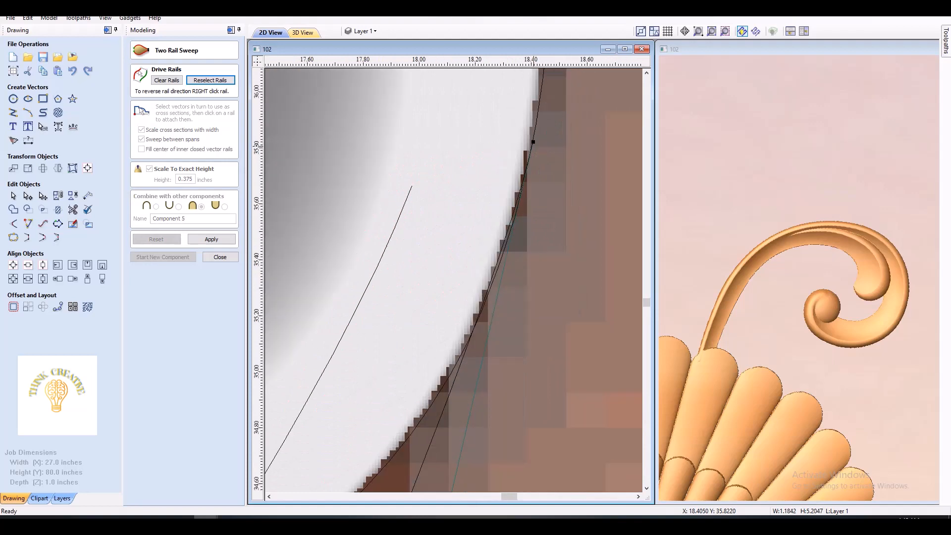
{"action": "scroll", "coordinate": [529, 163], "scroll_direction": "down", "scroll_amount": 2}
{"action": "left_click", "coordinate": [506, 213]}
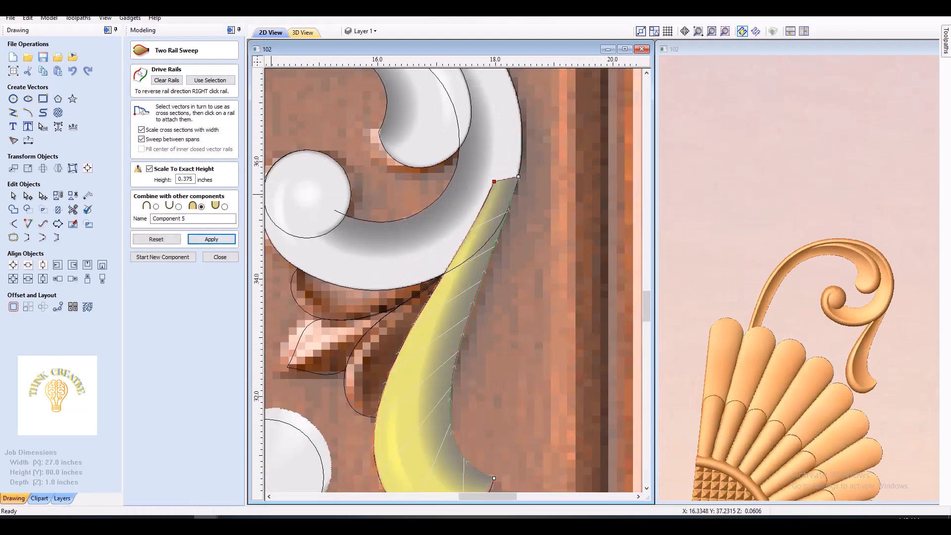
{"action": "scroll", "coordinate": [563, 426], "scroll_direction": "down", "scroll_amount": 2}
{"action": "left_click", "coordinate": [211, 239]}
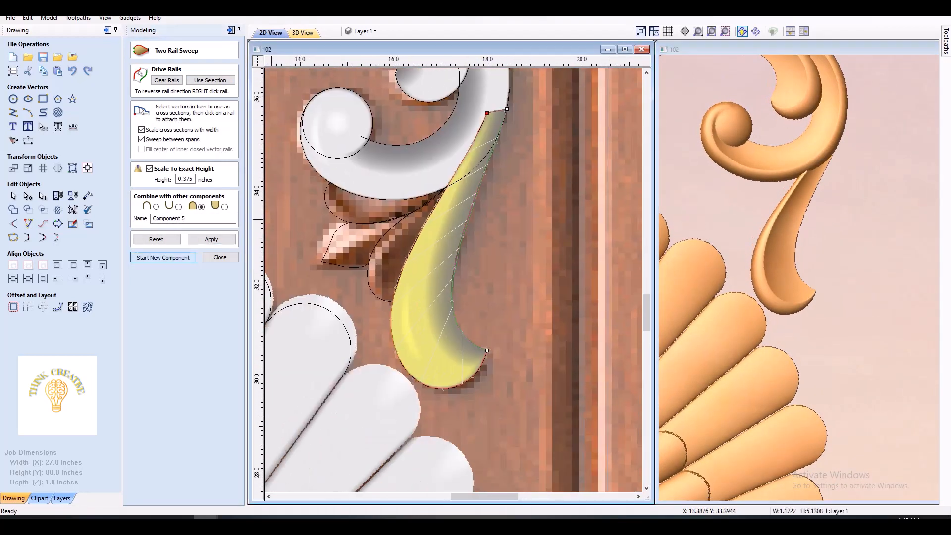
Set the two outlines of the small lobe under the scroll as drive rails for a new two-rail sweep
{"action": "scroll", "coordinate": [430, 271], "scroll_direction": "up", "scroll_amount": 2}
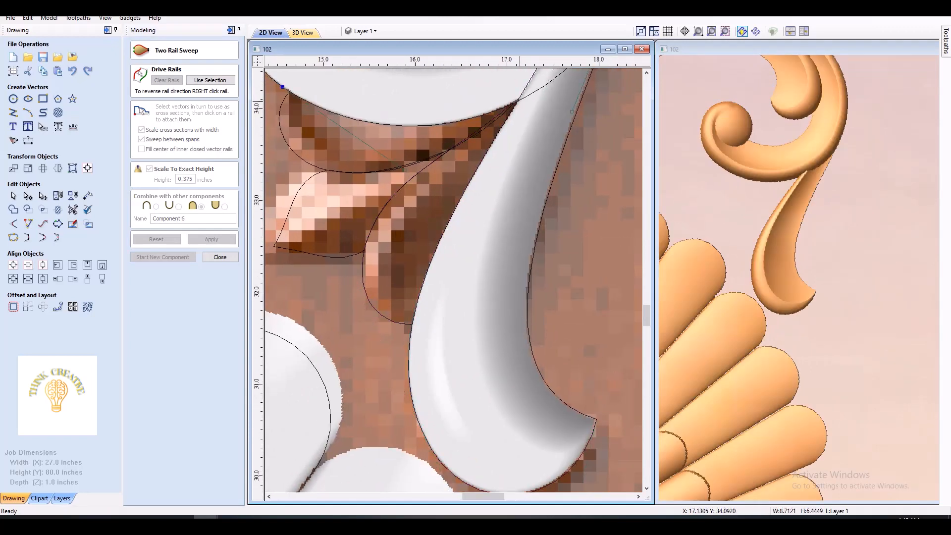
{"action": "scroll", "coordinate": [295, 93], "scroll_direction": "down", "scroll_amount": 2}
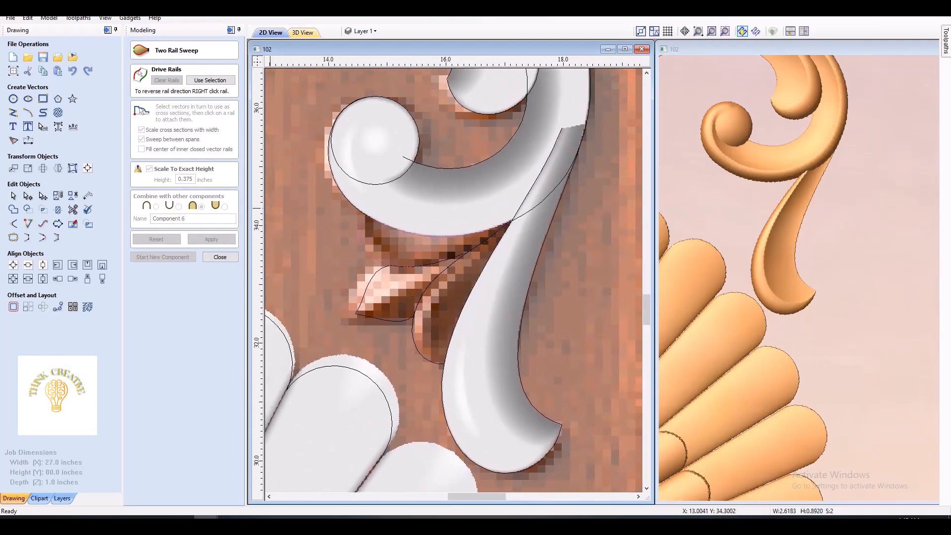
{"action": "right_click", "coordinate": [364, 230]}
{"action": "left_click", "coordinate": [401, 280]}
{"action": "scroll", "coordinate": [418, 238], "scroll_direction": "down", "scroll_amount": 2}
{"action": "right_click", "coordinate": [430, 236]}
{"action": "left_click", "coordinate": [446, 245]}
{"action": "middle_click_drag", "start_coordinate": [445, 244], "coordinate": [496, 308]}
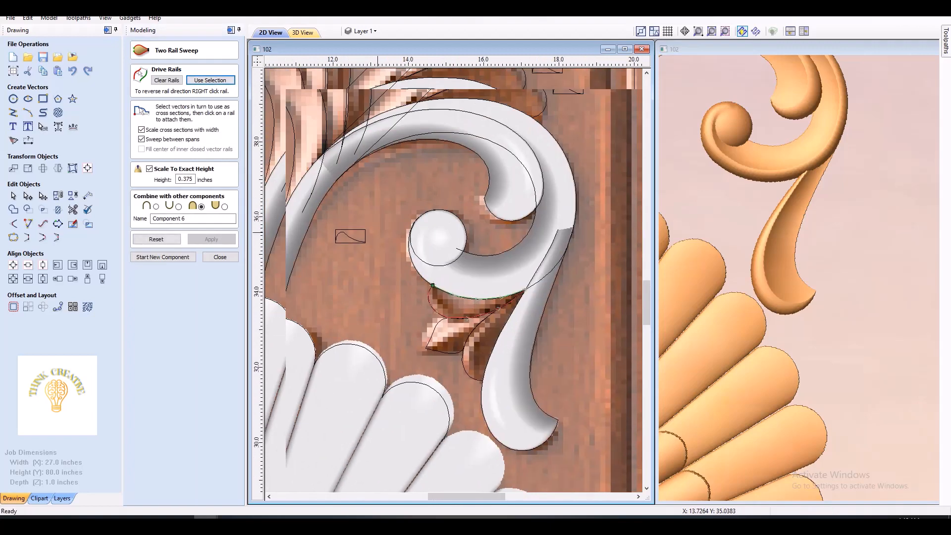
{"action": "scroll", "coordinate": [475, 307], "scroll_direction": "down", "scroll_amount": 1}
{"action": "scroll", "coordinate": [514, 143], "scroll_direction": "up", "scroll_amount": 3}
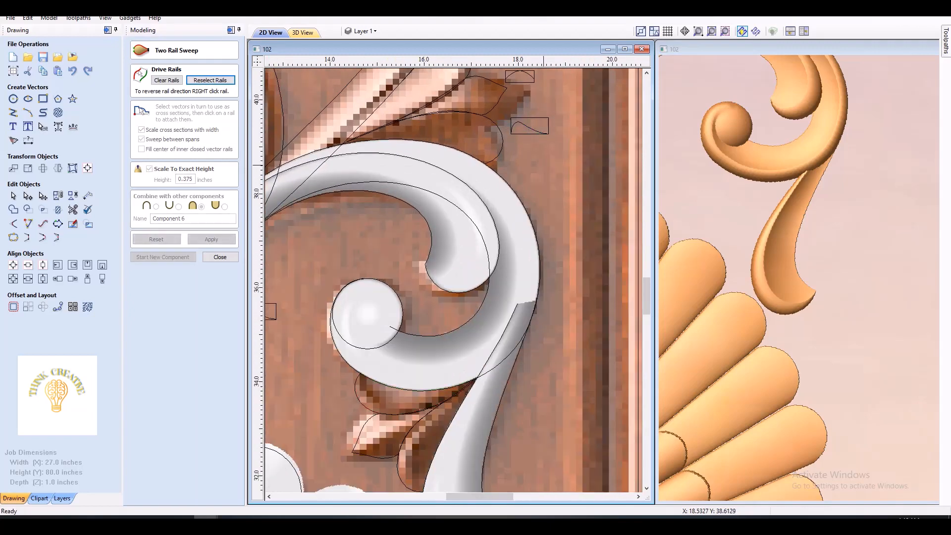
Move the wave profile beside the small lobe and sweep it along the lobe's rails at 0.375 inches, merged
{"action": "left_click", "coordinate": [530, 132]}
{"action": "scroll", "coordinate": [532, 132], "scroll_direction": "down", "scroll_amount": 2}
{"action": "left_click_drag", "start_coordinate": [533, 131], "coordinate": [395, 307]}
{"action": "scroll", "coordinate": [428, 310], "scroll_direction": "up", "scroll_amount": 3}
{"action": "scroll", "coordinate": [438, 276], "scroll_direction": "up", "scroll_amount": 1}
{"action": "left_click", "coordinate": [453, 228]}
{"action": "middle_click_drag", "start_coordinate": [438, 277], "coordinate": [416, 221]}
{"action": "left_click", "coordinate": [212, 240]}
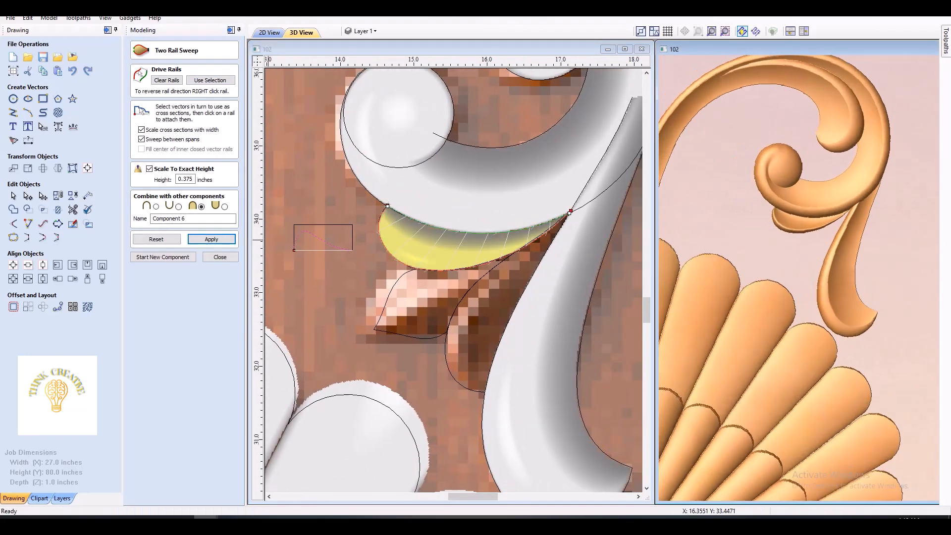
{"action": "left_click_drag", "start_coordinate": [797, 292], "coordinate": [799, 272]}
Create a merged two-rail sweep for the short leaf beside the long hanging leaf, using the wave profile at 0.375 inches height
{"action": "left_click", "coordinate": [502, 352]}
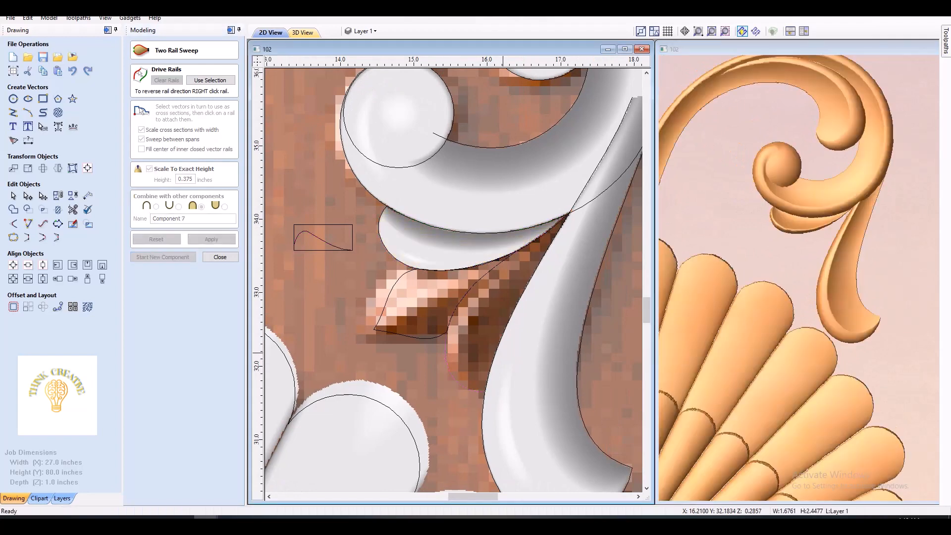
{"action": "left_click", "coordinate": [210, 80]}
{"action": "scroll", "coordinate": [534, 291], "scroll_direction": "down", "scroll_amount": 1}
{"action": "middle_click_drag", "start_coordinate": [535, 292], "coordinate": [503, 233]}
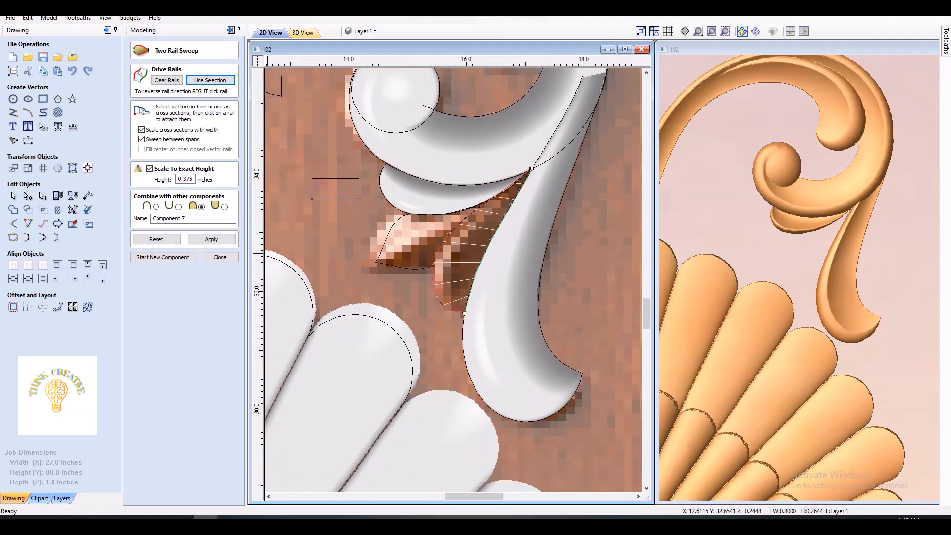
{"action": "left_click", "coordinate": [212, 240]}
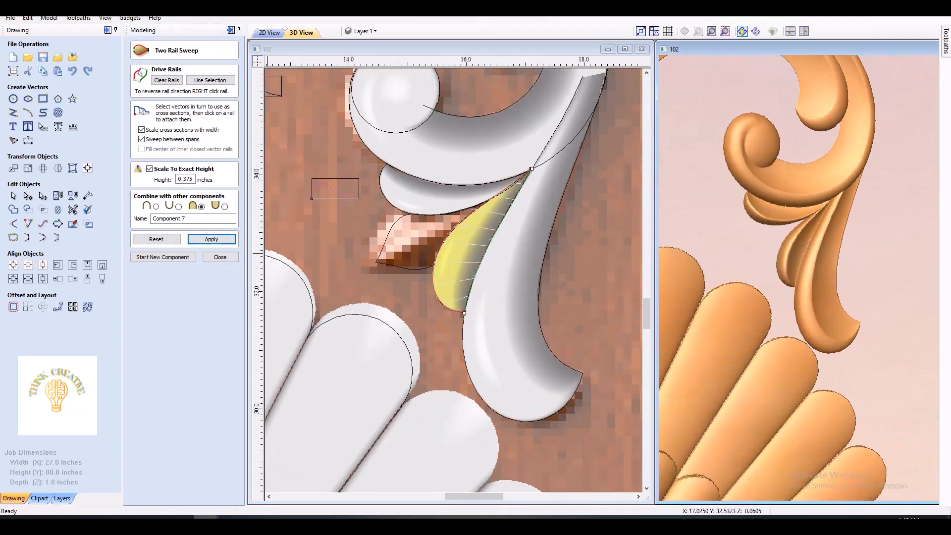
{"action": "scroll", "coordinate": [830, 255], "scroll_direction": "down", "scroll_amount": 3}
{"action": "mouse_move", "coordinate": [830, 255]}
{"action": "left_mouse_down"}
{"action": "mouse_move", "coordinate": [788, 262]}
{"action": "mouse_move", "coordinate": [817, 247]}
{"action": "left_mouse_up"}
{"action": "left_click_drag", "start_coordinate": [654, 261], "coordinate": [610, 262]}
{"action": "scroll", "coordinate": [817, 267], "scroll_direction": "up", "scroll_amount": 5}
{"action": "middle_click_drag", "start_coordinate": [812, 267], "coordinate": [822, 230]}
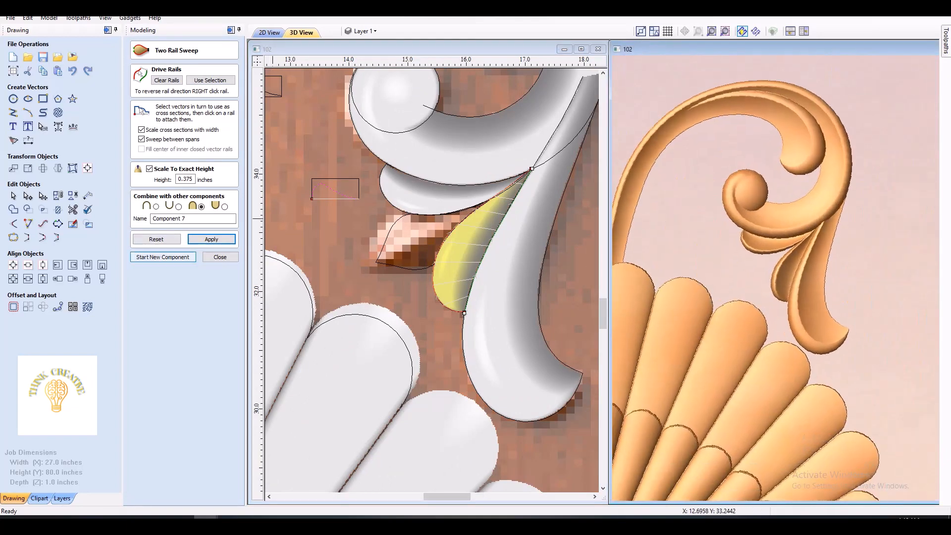
Start a new component and sweep the arc profile along the pointed leaf's two rails, merged at 0.375 inches height
{"action": "left_click", "coordinate": [162, 256]}
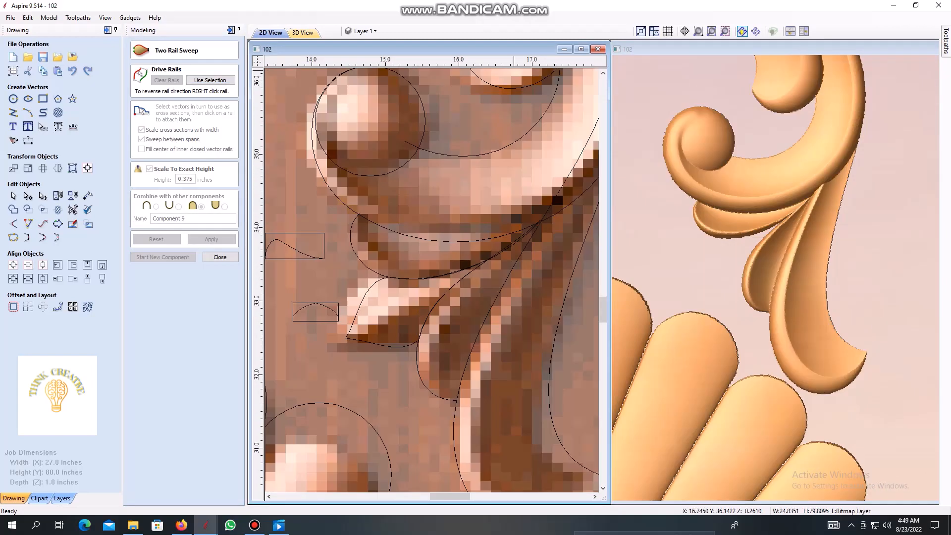
{"action": "scroll", "coordinate": [366, 354], "scroll_direction": "up", "scroll_amount": 5}
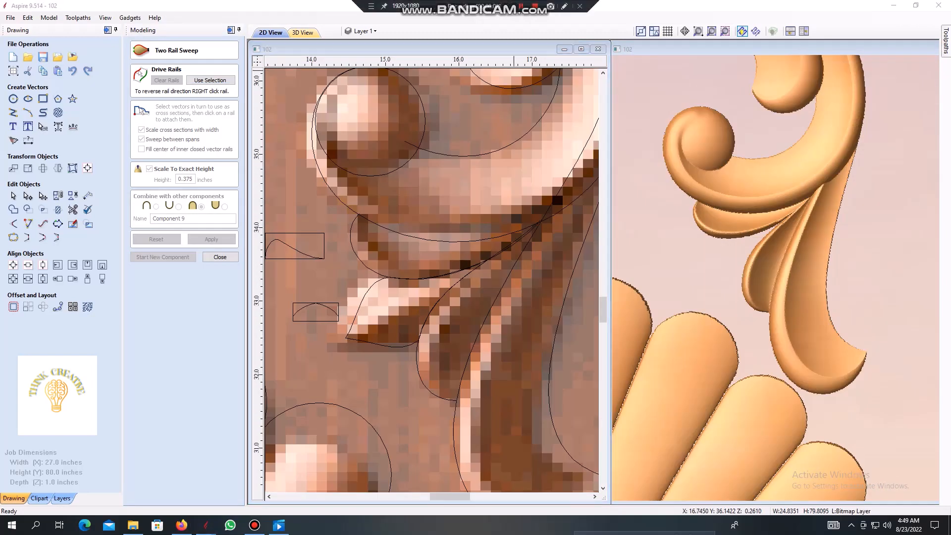
{"action": "scroll", "coordinate": [772, 277], "scroll_direction": "up", "scroll_amount": 3}
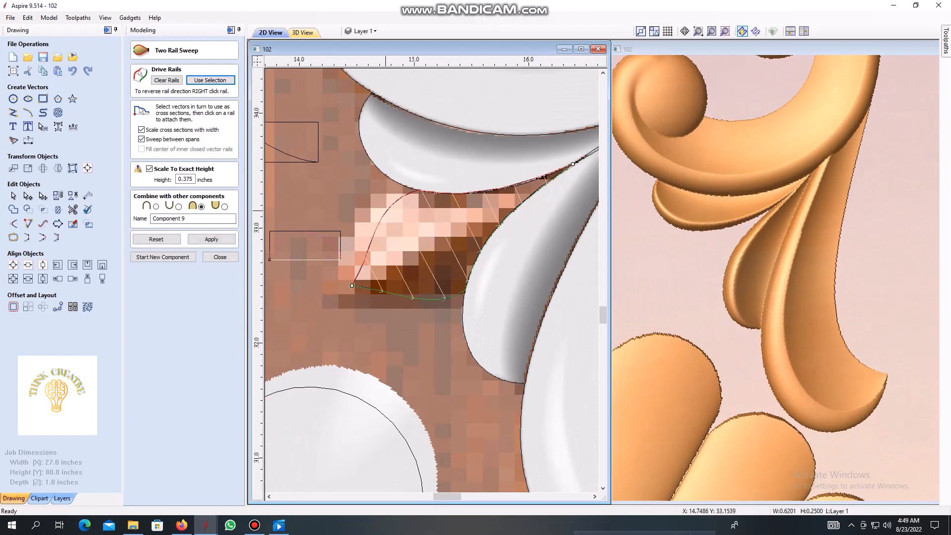
{"action": "left_click", "coordinate": [212, 239]}
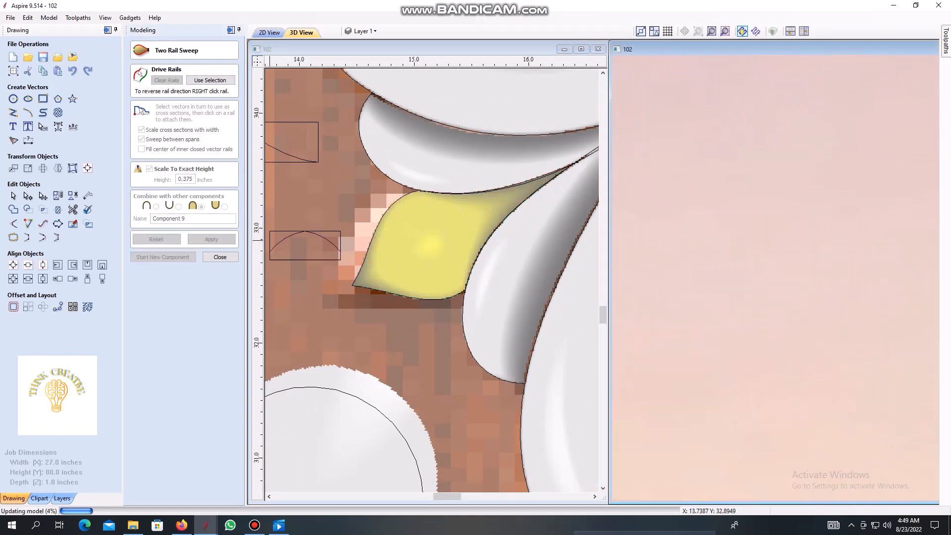
Sweep the wave profile along the rails of the small curled scroll branching off the main stem, merged at 0.375 inches height
{"action": "scroll", "coordinate": [435, 280], "scroll_direction": "down", "scroll_amount": 5}
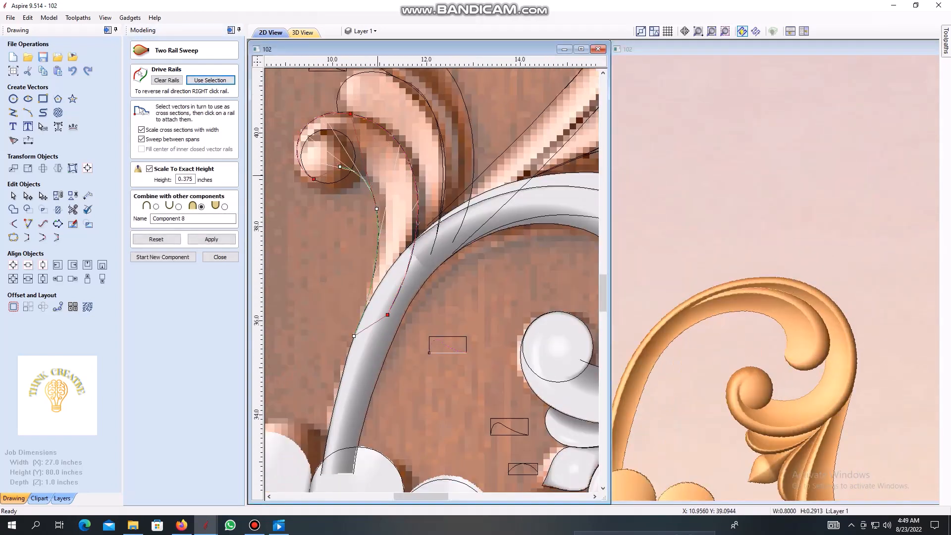
{"action": "left_click", "coordinate": [212, 239]}
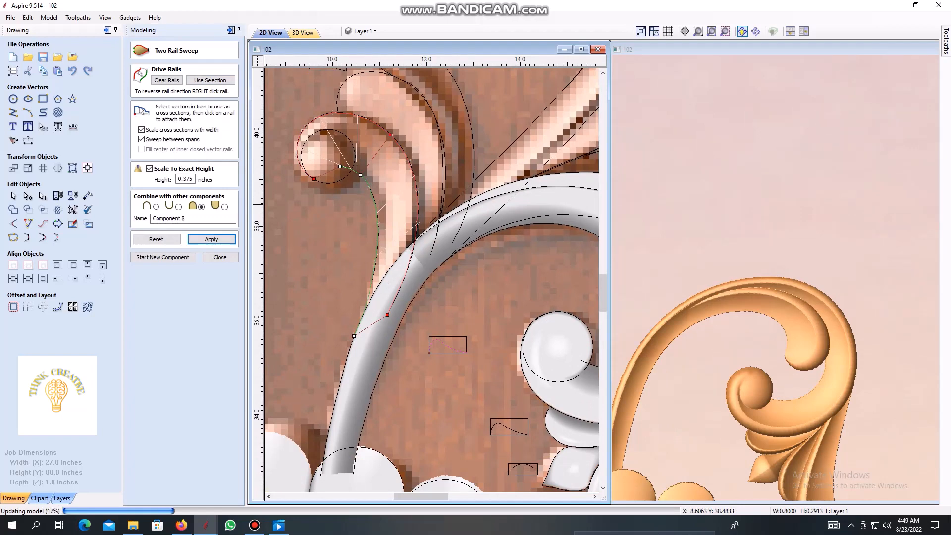
{"action": "scroll", "coordinate": [734, 213], "scroll_direction": "up", "scroll_amount": 4}
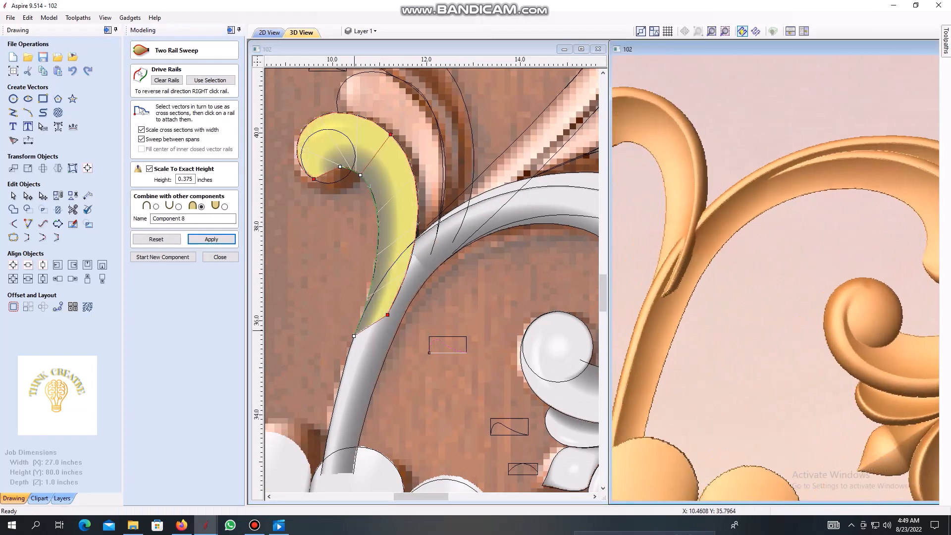
Reposition the cross section at the small scroll's base, rebuild the sweep and finish the component
{"action": "key", "text": "F2"}
{"action": "left_click", "coordinate": [211, 239]}
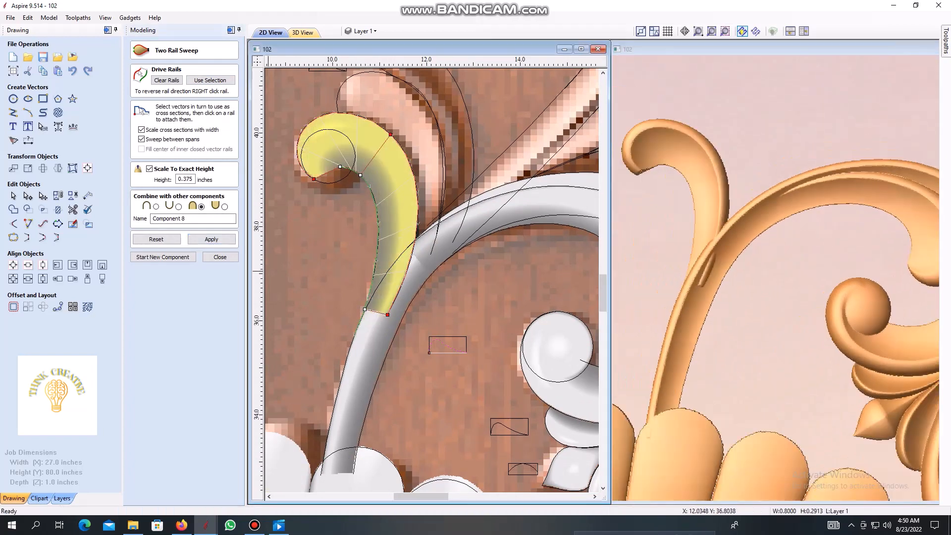
{"action": "scroll", "coordinate": [732, 198], "scroll_direction": "down", "scroll_amount": 4}
{"action": "left_click_drag", "start_coordinate": [733, 198], "coordinate": [767, 213]}
{"action": "scroll", "coordinate": [352, 217], "scroll_direction": "down", "scroll_amount": 1}
{"action": "left_click", "coordinate": [162, 257]}
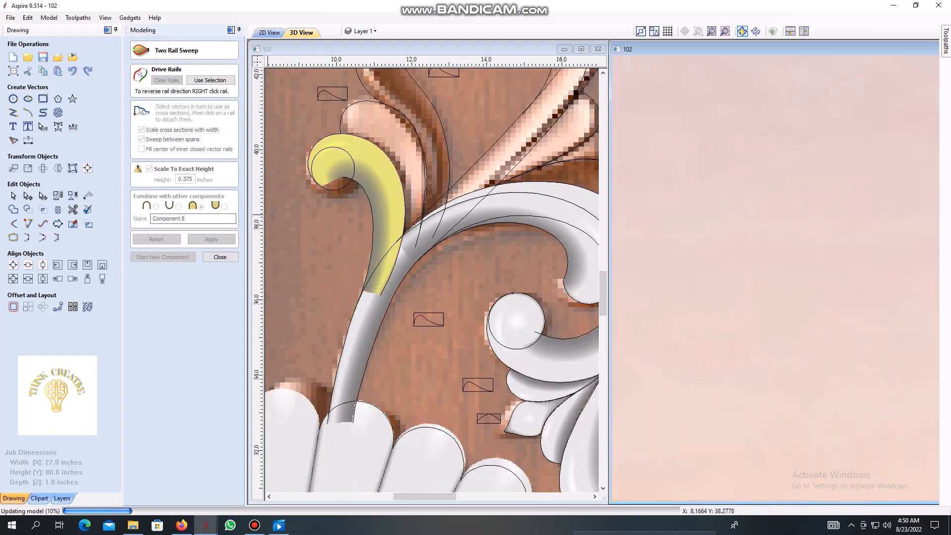
{"action": "scroll", "coordinate": [656, 216], "scroll_direction": "up", "scroll_amount": 2}
{"action": "left_click", "coordinate": [220, 257]}
Create a merged shape from the circle in the small scroll's curl with a round 90-degree profile, scaled to exact height 0.375 inches
{"action": "left_click", "coordinate": [312, 160]}
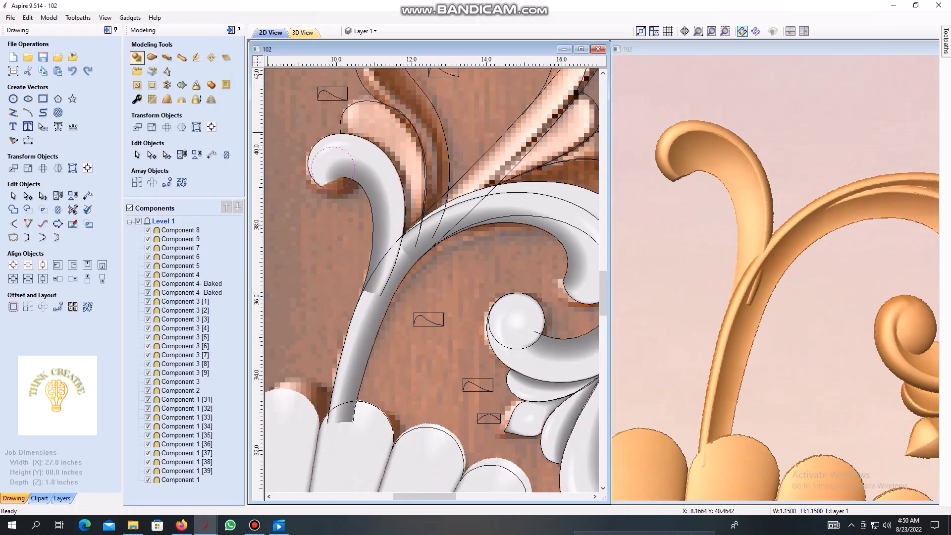
{"action": "left_click", "coordinate": [137, 57]}
{"action": "left_click", "coordinate": [211, 295]}
{"action": "left_click", "coordinate": [201, 262]}
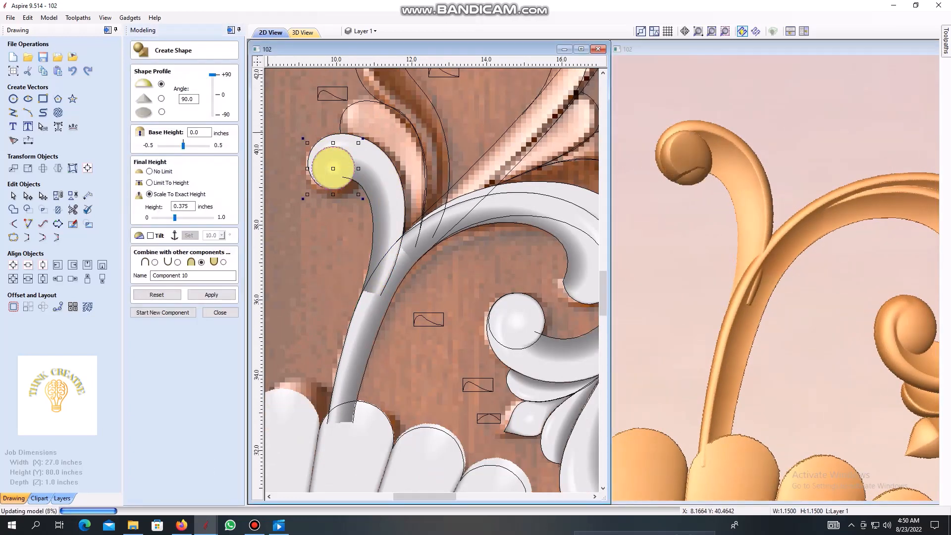
{"action": "scroll", "coordinate": [733, 166], "scroll_direction": "up", "scroll_amount": 2}
{"action": "left_click_drag", "start_coordinate": [733, 166], "coordinate": [741, 204]}
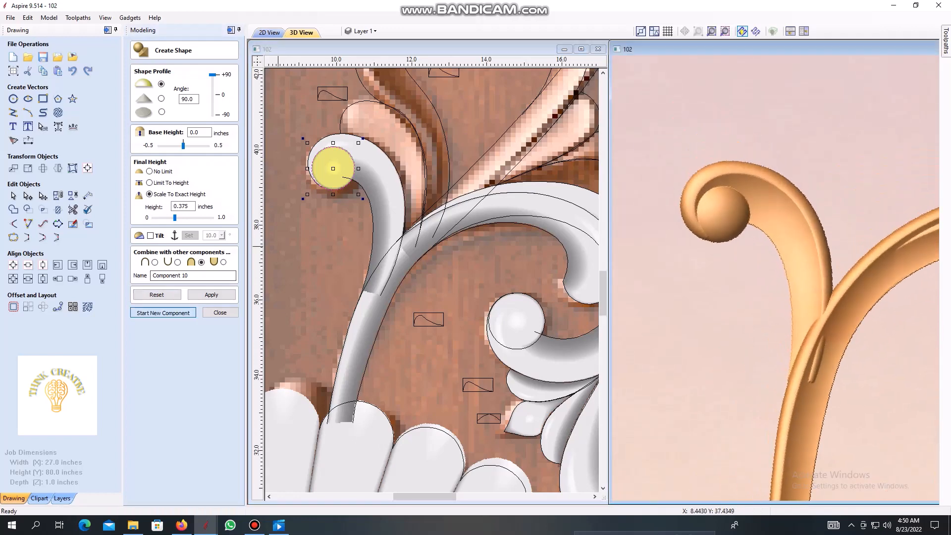
{"action": "key", "text": "Return"}
{"action": "key", "text": "Escape"}
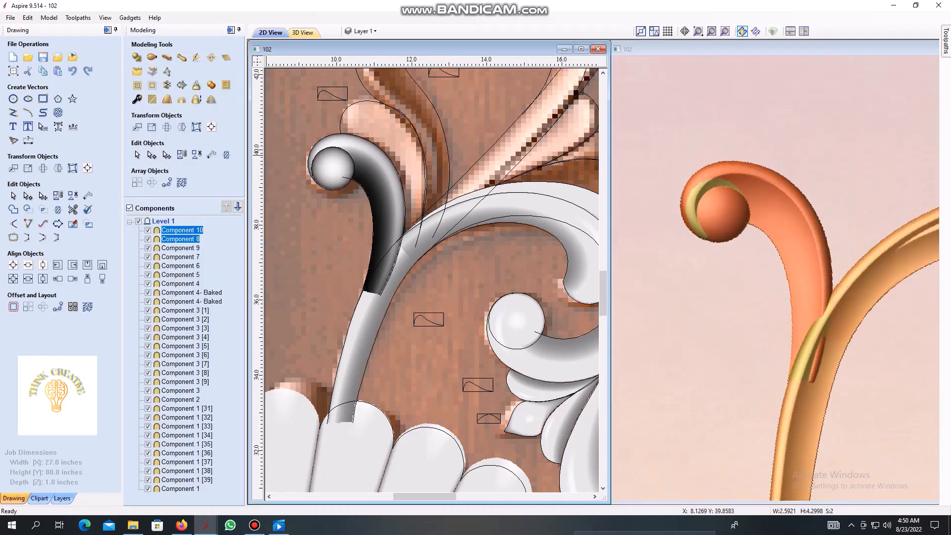
Bake the new ball with the small scroll and smooth the result by sculpting with diameter 43, strength 18 and smoothness 70
{"action": "left_click", "coordinate": [197, 85]}
{"action": "scroll", "coordinate": [808, 307], "scroll_direction": "up", "scroll_amount": 3}
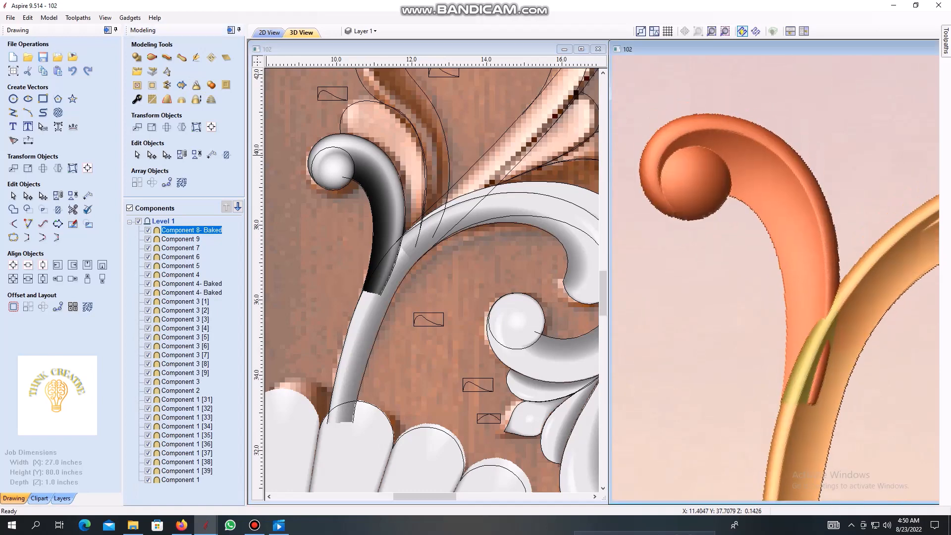
{"action": "left_click", "coordinate": [196, 58]}
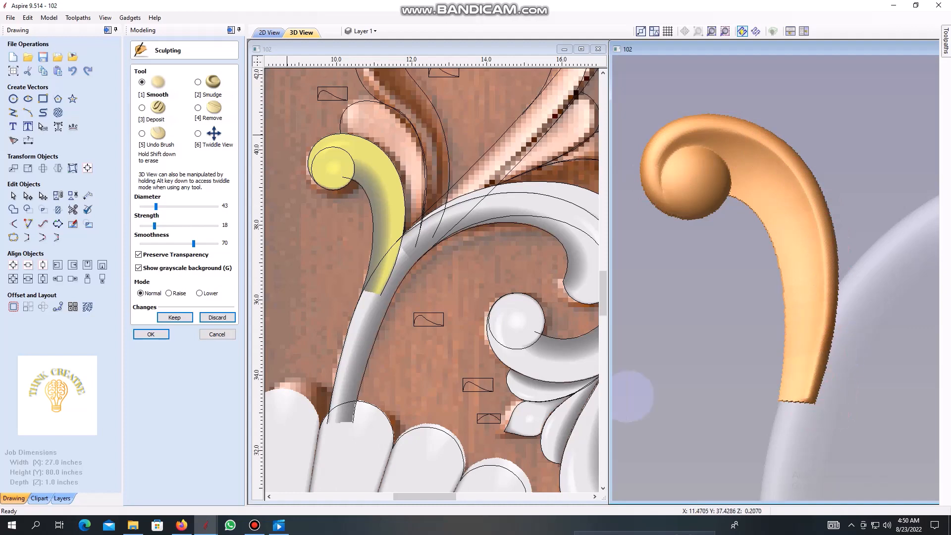
{"action": "left_click", "coordinate": [150, 334]}
{"action": "scroll", "coordinate": [775, 297], "scroll_direction": "down", "scroll_amount": 3}
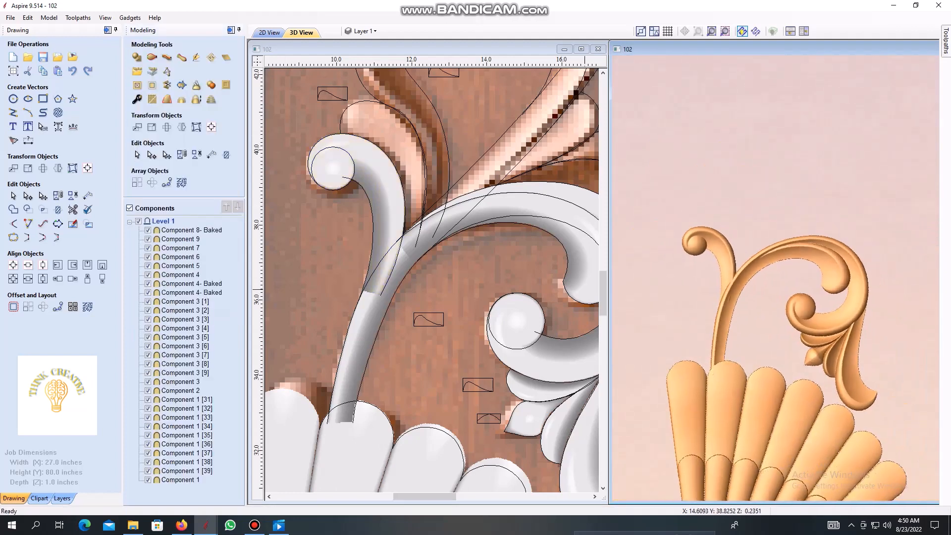
Edit the nodes of the two rail vectors outlining the rounded leaf beside the small curled scroll
{"action": "scroll", "coordinate": [797, 268], "scroll_direction": "up", "scroll_amount": 2}
{"action": "scroll", "coordinate": [307, 243], "scroll_direction": "up", "scroll_amount": 1}
{"action": "scroll", "coordinate": [416, 152], "scroll_direction": "down", "scroll_amount": 1}
{"action": "scroll", "coordinate": [420, 146], "scroll_direction": "up", "scroll_amount": 4}
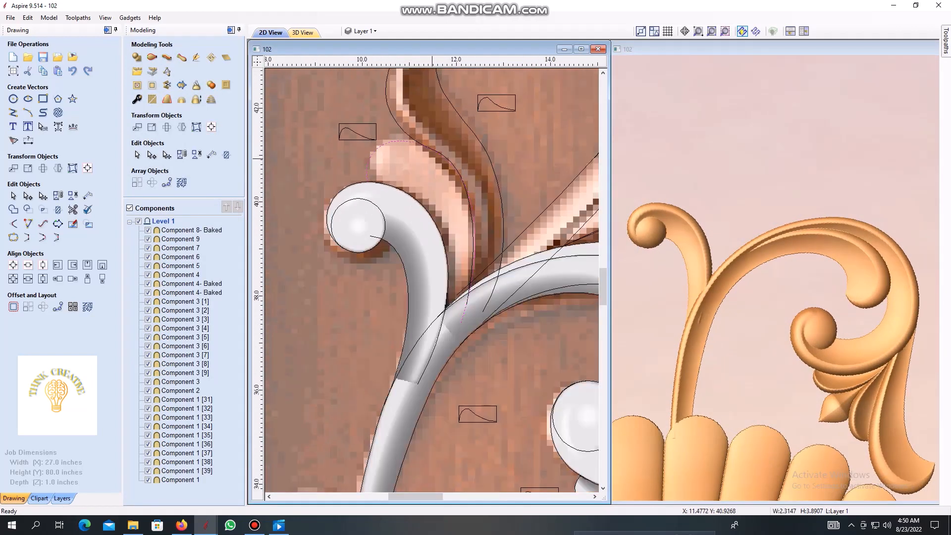
{"action": "key", "text": "m"}
{"action": "left_click", "coordinate": [217, 162]}
{"action": "key", "text": "n"}
{"action": "scroll", "coordinate": [436, 132], "scroll_direction": "up", "scroll_amount": 1}
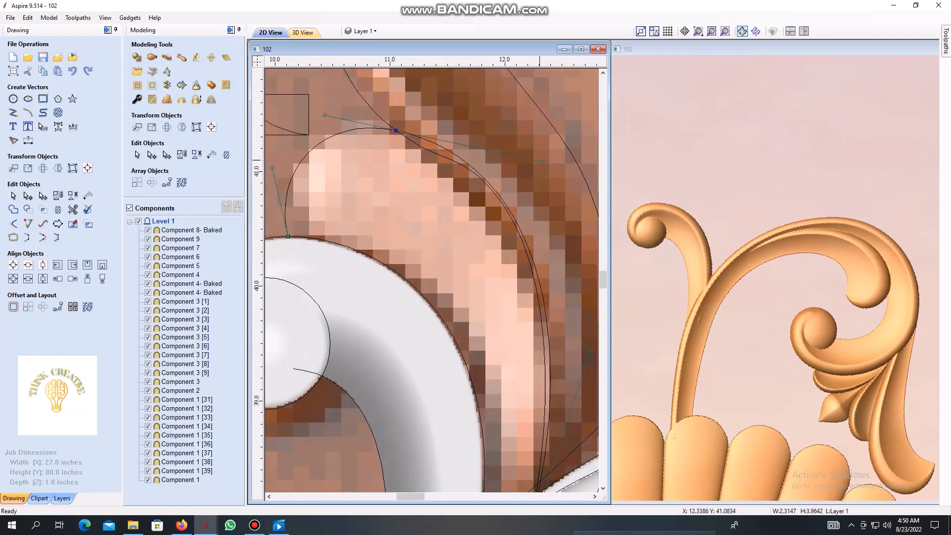
{"action": "scroll", "coordinate": [342, 245], "scroll_direction": "down", "scroll_amount": 2}
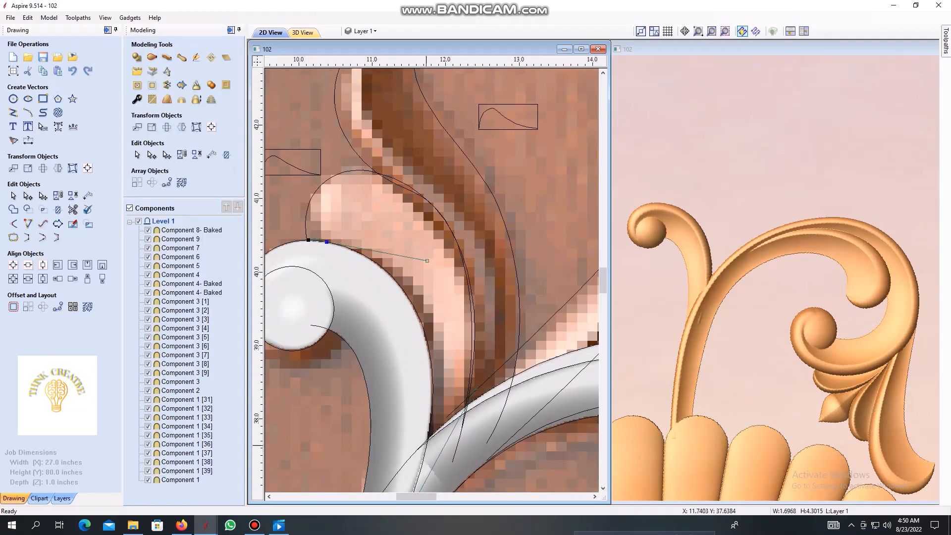
Sweep the wave profile along the rounded leaf's two rails, scaled to exact height 0.375 inches and merged, and finish the component
{"action": "left_click", "coordinate": [152, 57]}
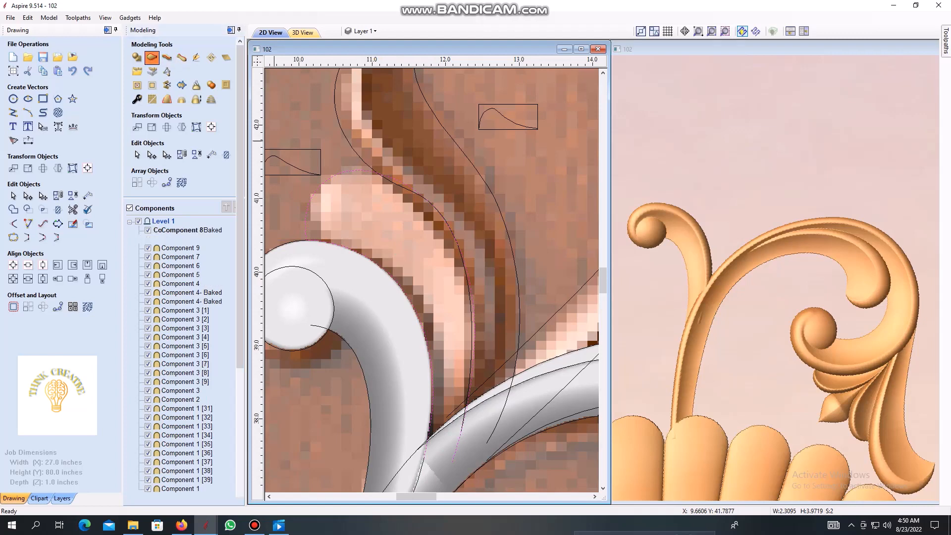
{"action": "scroll", "coordinate": [387, 177], "scroll_direction": "down", "scroll_amount": 2}
{"action": "scroll", "coordinate": [386, 174], "scroll_direction": "up", "scroll_amount": 2}
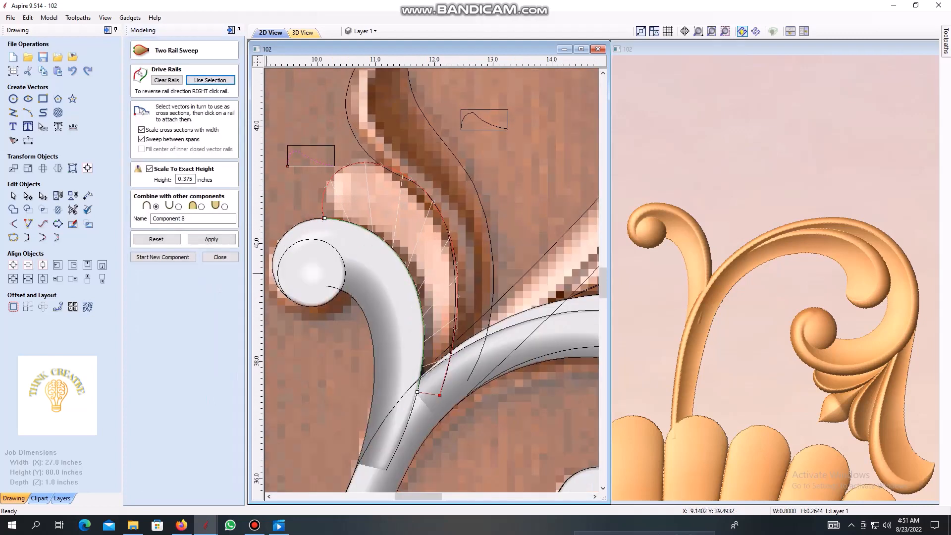
{"action": "left_click", "coordinate": [212, 239]}
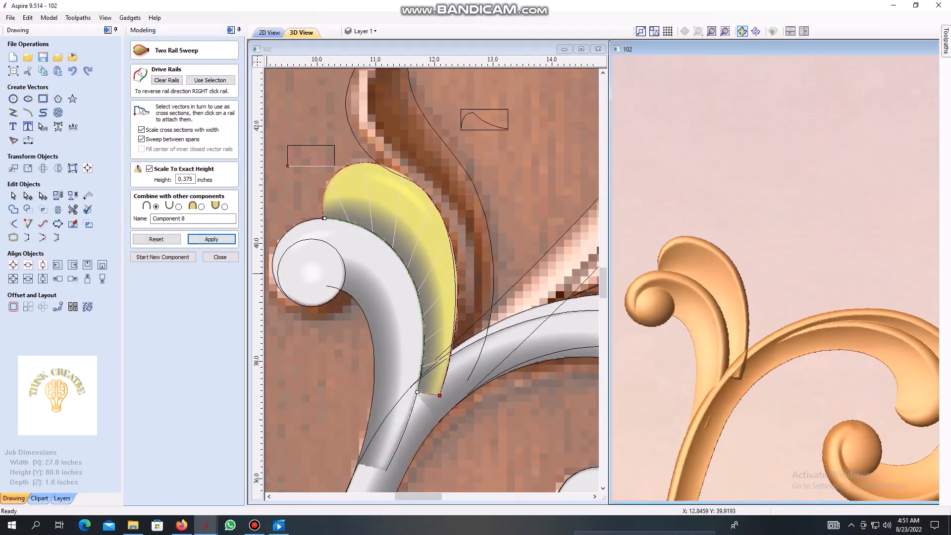
{"action": "left_click", "coordinate": [201, 206]}
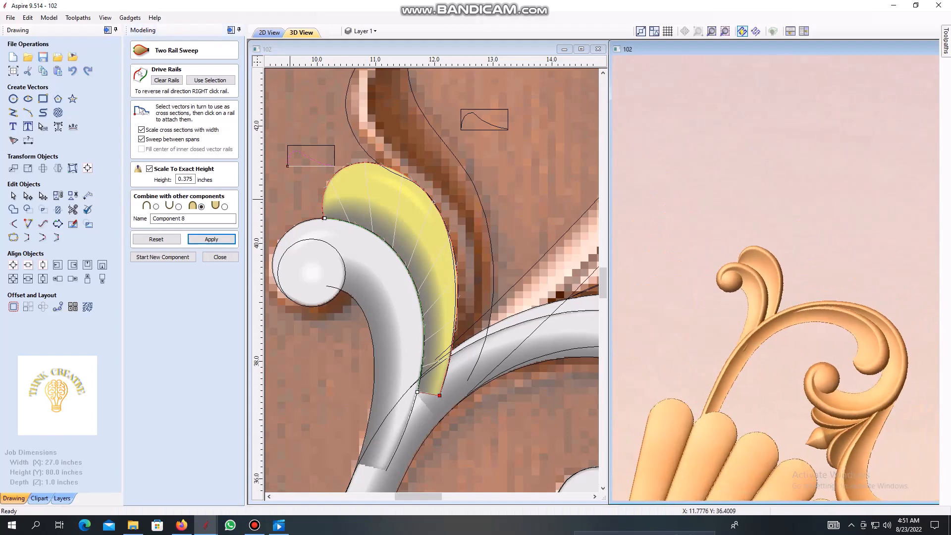
{"action": "left_click", "coordinate": [163, 257]}
Sweep the wave profile along the two rails of the tall pointed leaf next to the rounded one, merged at 0.375 inches height
{"action": "scroll", "coordinate": [431, 399], "scroll_direction": "down", "scroll_amount": 2}
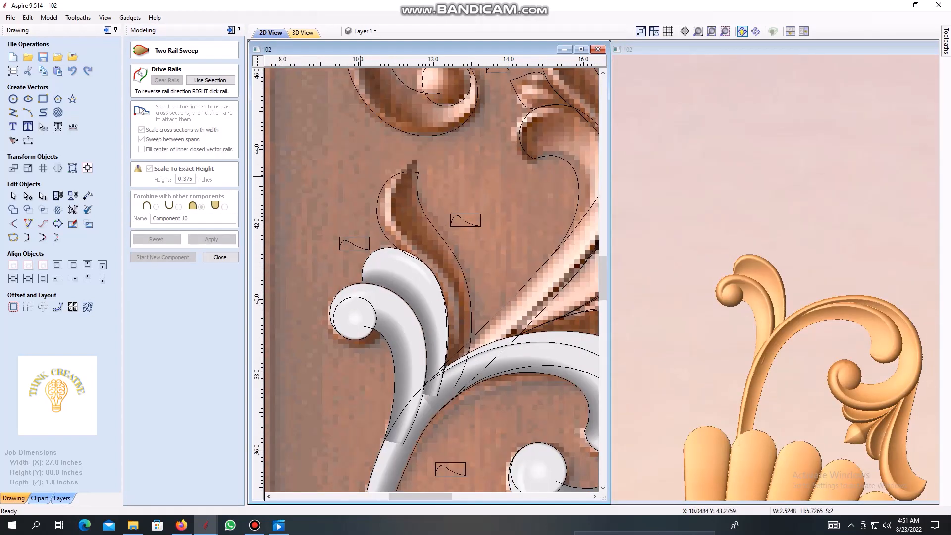
{"action": "left_click", "coordinate": [391, 243]}
{"action": "left_click", "coordinate": [448, 247], "text": "shift"}
{"action": "left_click", "coordinate": [210, 80]}
{"action": "right_click", "coordinate": [386, 195]}
{"action": "left_click", "coordinate": [424, 247]}
{"action": "scroll", "coordinate": [480, 297], "scroll_direction": "up", "scroll_amount": 2}
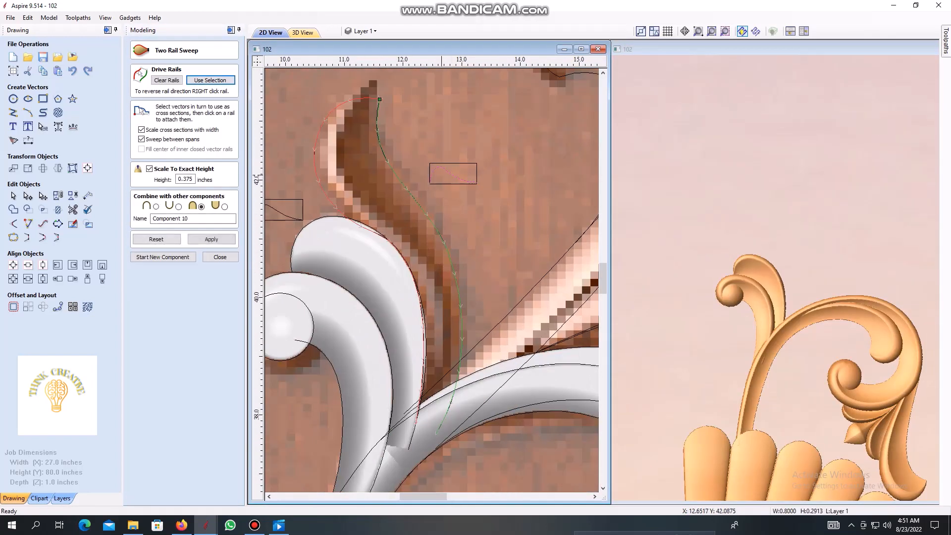
{"action": "left_click", "coordinate": [212, 240]}
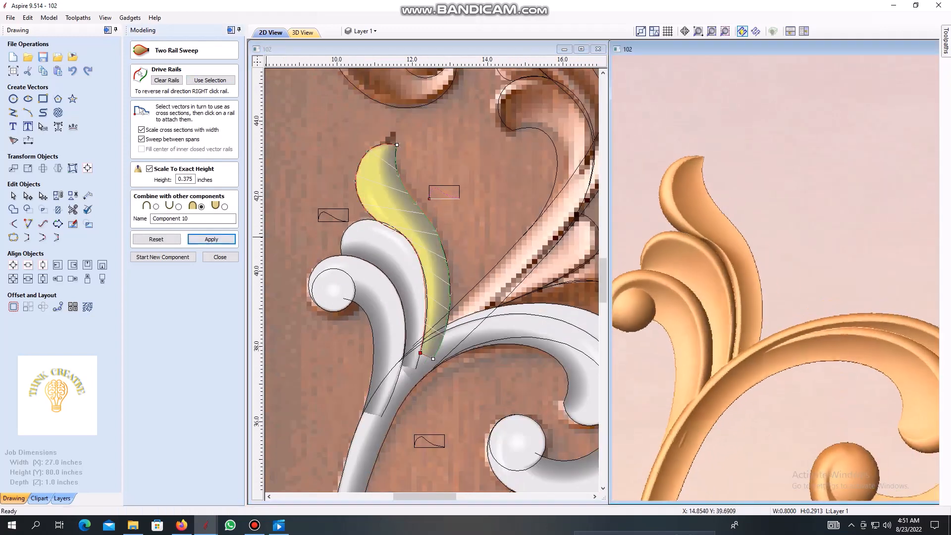
Refine the tall pointed leaf by adding cross sections midway and reshaping its rail, rebuild the sweep and finish the component
{"action": "scroll", "coordinate": [421, 237], "scroll_direction": "up", "scroll_amount": 1}
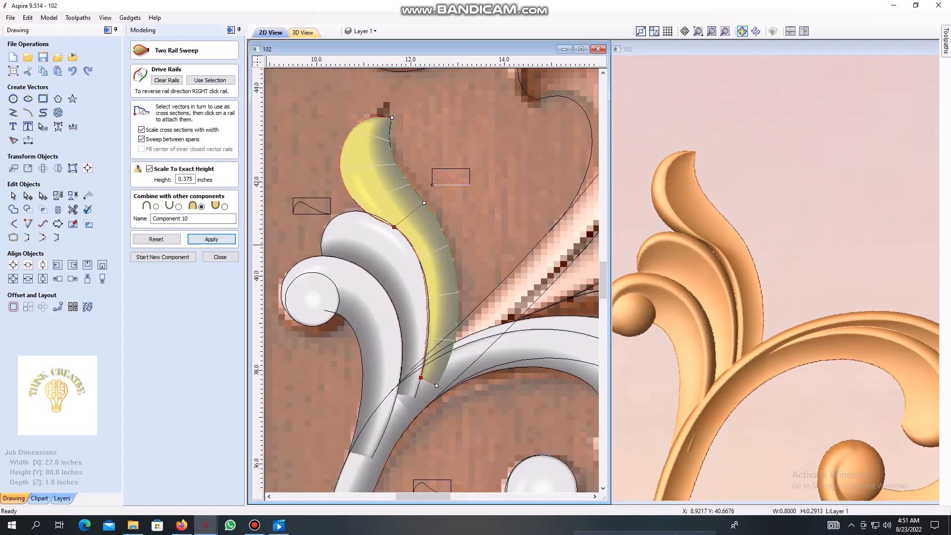
{"action": "scroll", "coordinate": [401, 252], "scroll_direction": "up", "scroll_amount": 1}
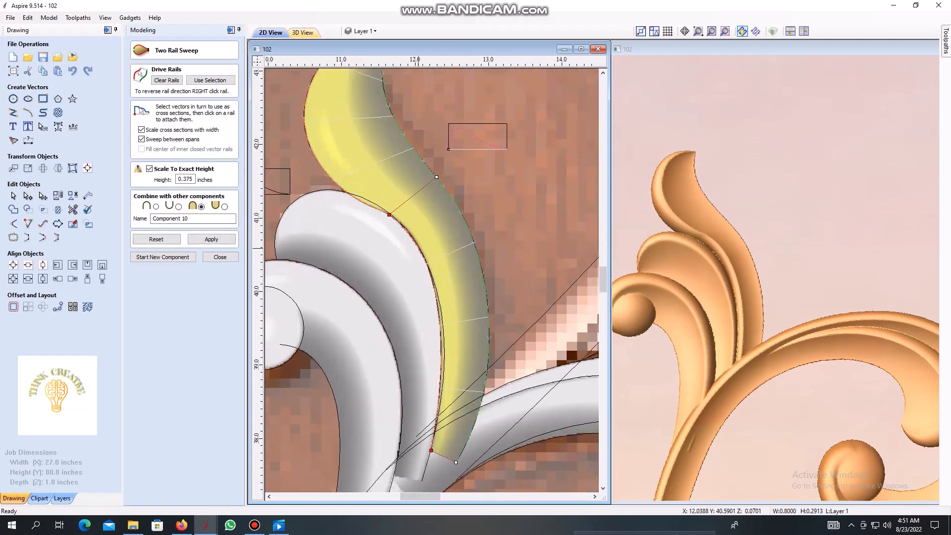
{"action": "double_click", "coordinate": [326, 177]}
{"action": "scroll", "coordinate": [389, 218], "scroll_direction": "up", "scroll_amount": 1}
{"action": "left_click_drag", "start_coordinate": [434, 240], "coordinate": [397, 391]}
{"action": "scroll", "coordinate": [396, 392], "scroll_direction": "down", "scroll_amount": 2}
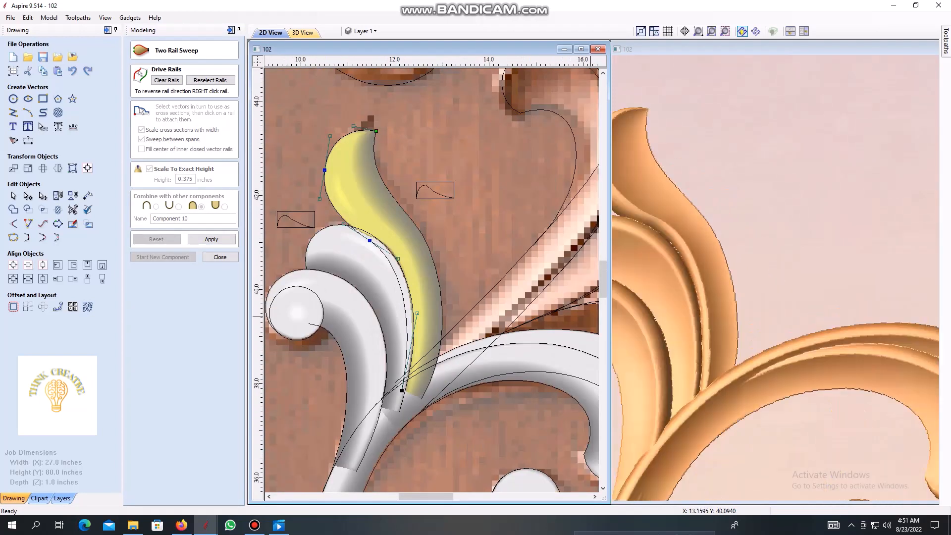
{"action": "left_click", "coordinate": [211, 239]}
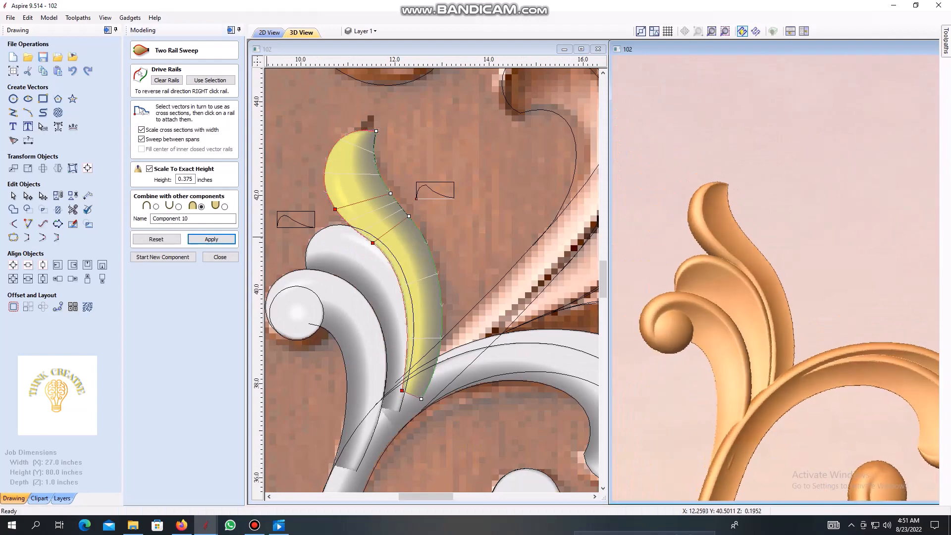
{"action": "scroll", "coordinate": [394, 242], "scroll_direction": "down", "scroll_amount": 3}
{"action": "middle_click_drag", "start_coordinate": [428, 225], "coordinate": [419, 280]}
{"action": "left_click", "coordinate": [163, 257]}
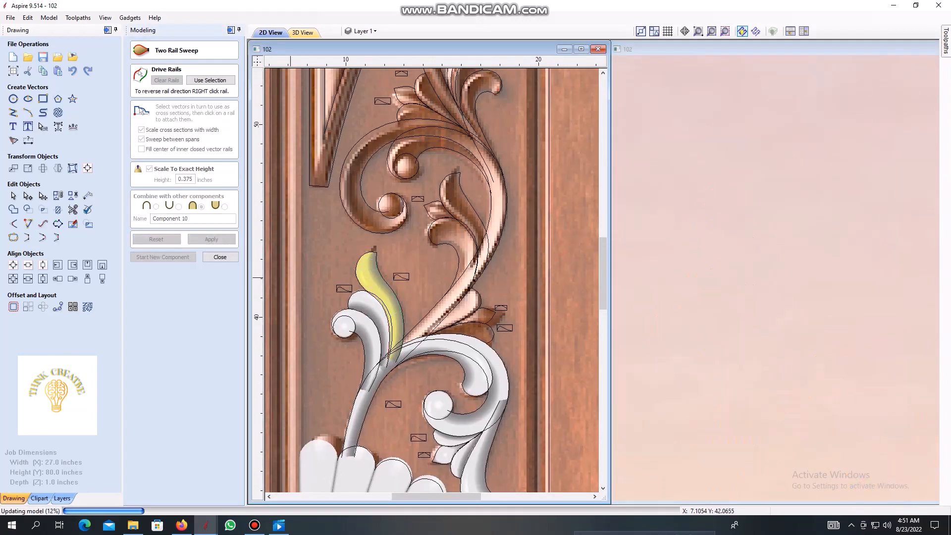
Sweep the wave profile along the long upper scroll's rails with intermediate cross sections, merged at exact height 0.375 inches, and finish the component
{"action": "scroll", "coordinate": [497, 323], "scroll_direction": "up", "scroll_amount": 5}
{"action": "scroll", "coordinate": [504, 302], "scroll_direction": "down", "scroll_amount": 2}
{"action": "scroll", "coordinate": [504, 302], "scroll_direction": "down", "scroll_amount": 2}
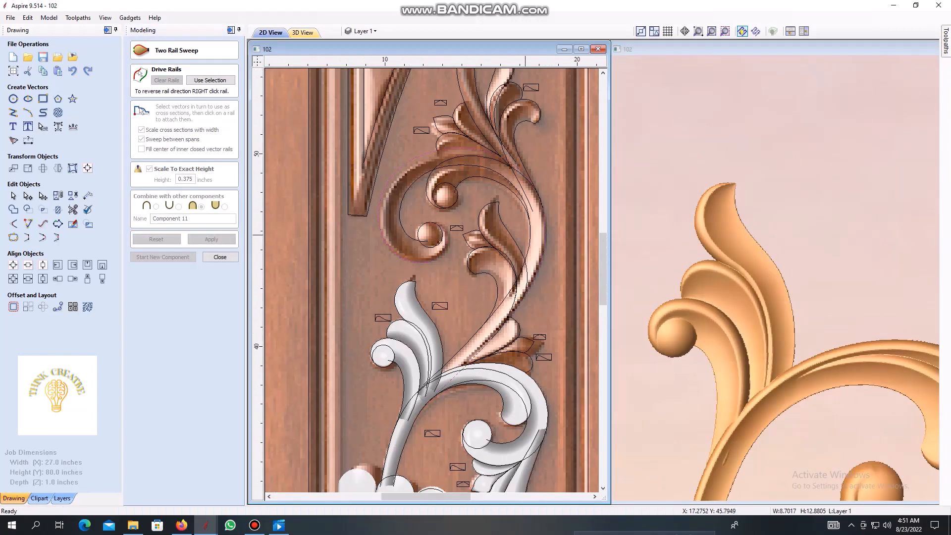
{"action": "scroll", "coordinate": [525, 252], "scroll_direction": "up", "scroll_amount": 3}
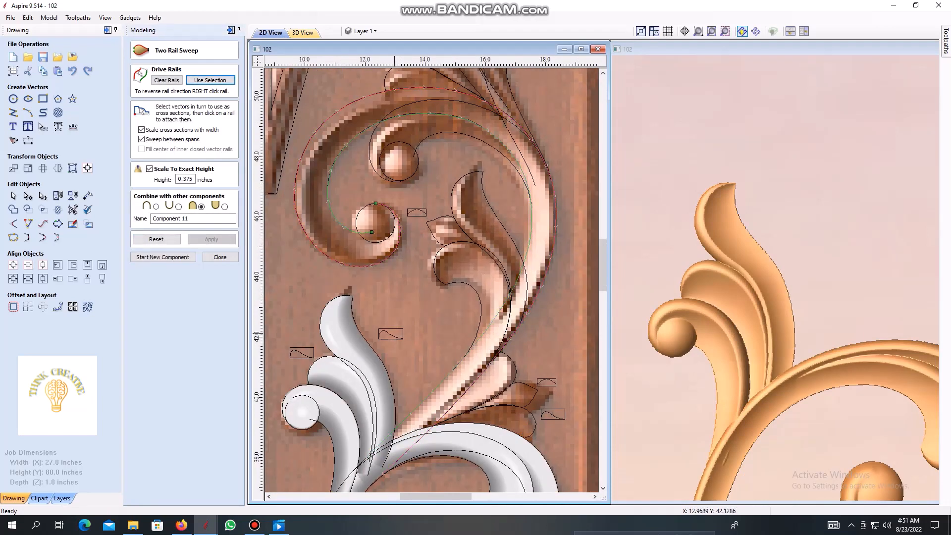
{"action": "scroll", "coordinate": [393, 332], "scroll_direction": "up", "scroll_amount": 3}
{"action": "left_click", "coordinate": [392, 334]}
{"action": "scroll", "coordinate": [391, 334], "scroll_direction": "down", "scroll_amount": 3}
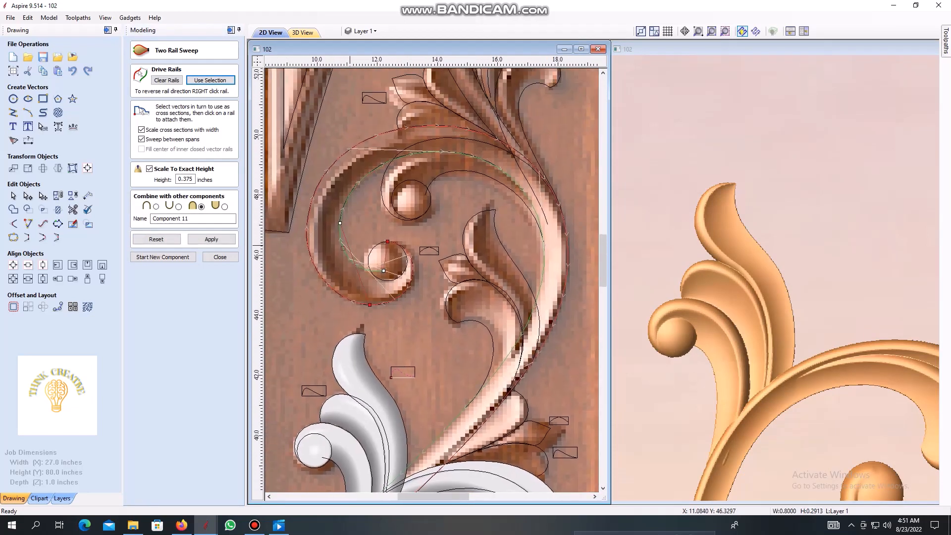
{"action": "scroll", "coordinate": [379, 154], "scroll_direction": "down", "scroll_amount": 2}
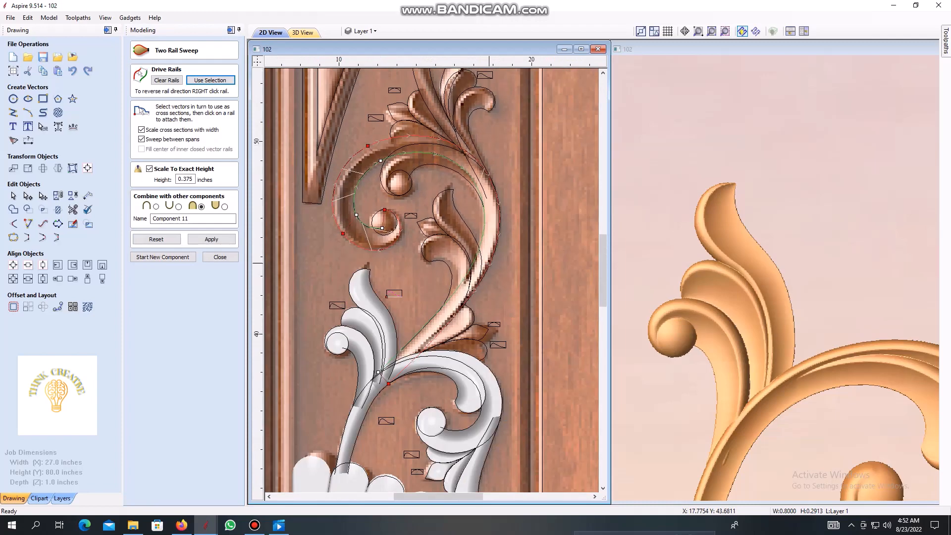
{"action": "scroll", "coordinate": [493, 257], "scroll_direction": "down", "scroll_amount": 2}
{"action": "left_click", "coordinate": [212, 239]}
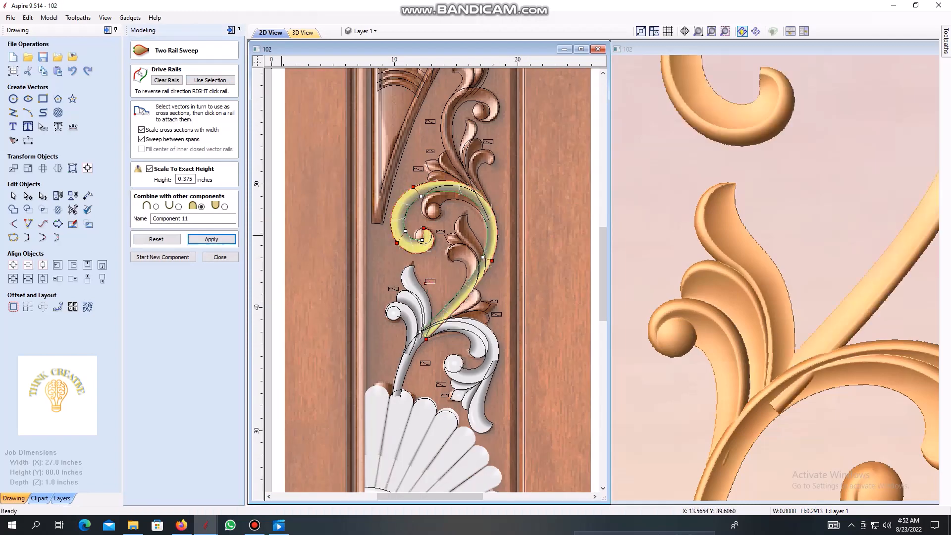
{"action": "scroll", "coordinate": [386, 263], "scroll_direction": "up", "scroll_amount": 4}
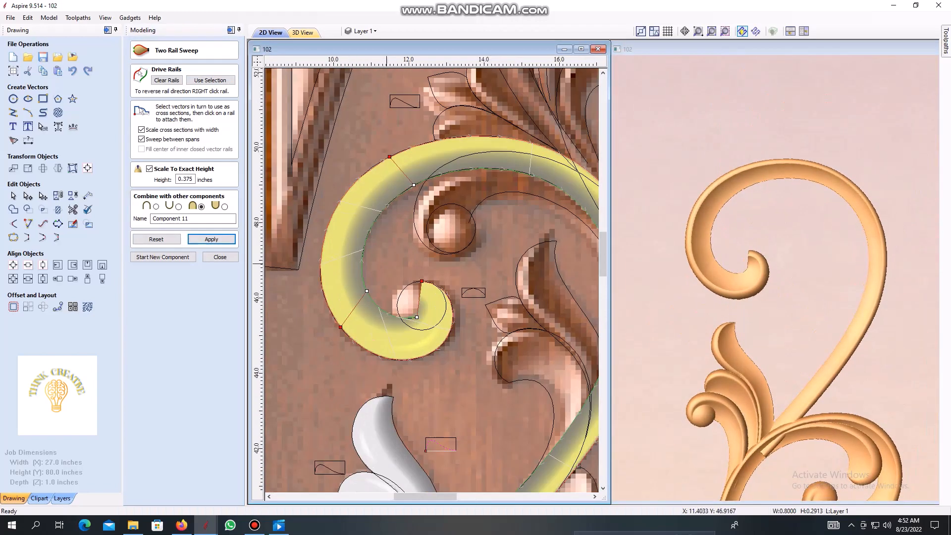
{"action": "scroll", "coordinate": [339, 203], "scroll_direction": "up", "scroll_amount": 2}
{"action": "left_click", "coordinate": [320, 258]}
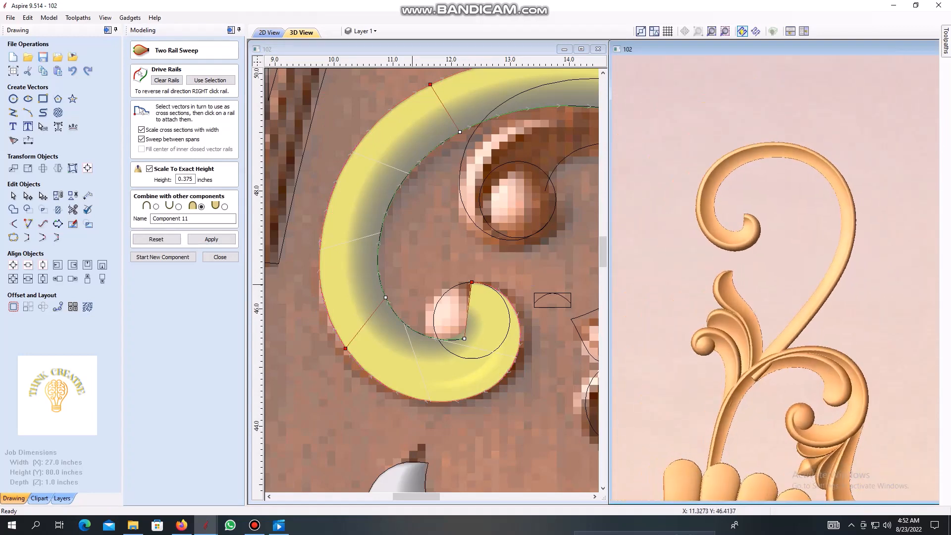
{"action": "scroll", "coordinate": [340, 324], "scroll_direction": "up", "scroll_amount": 4}
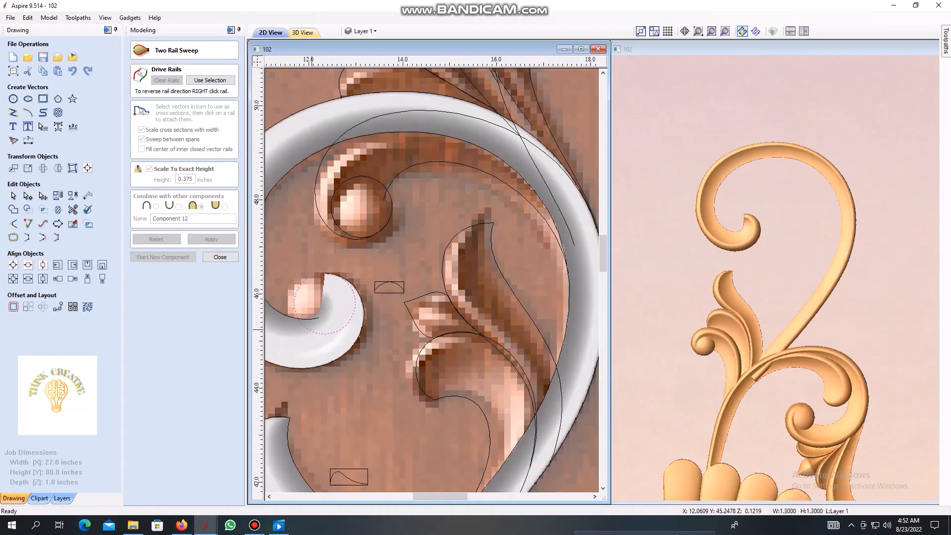
Create a merged shape from the circle in the long scroll's curl with a round 90-degree profile, scaled to exact height 0.375 inches
{"action": "middle_click_drag", "start_coordinate": [340, 324], "coordinate": [410, 328]}
{"action": "left_click", "coordinate": [367, 290]}
{"action": "left_click", "coordinate": [220, 257]}
{"action": "left_click", "coordinate": [137, 58]}
{"action": "left_click", "coordinate": [211, 294]}
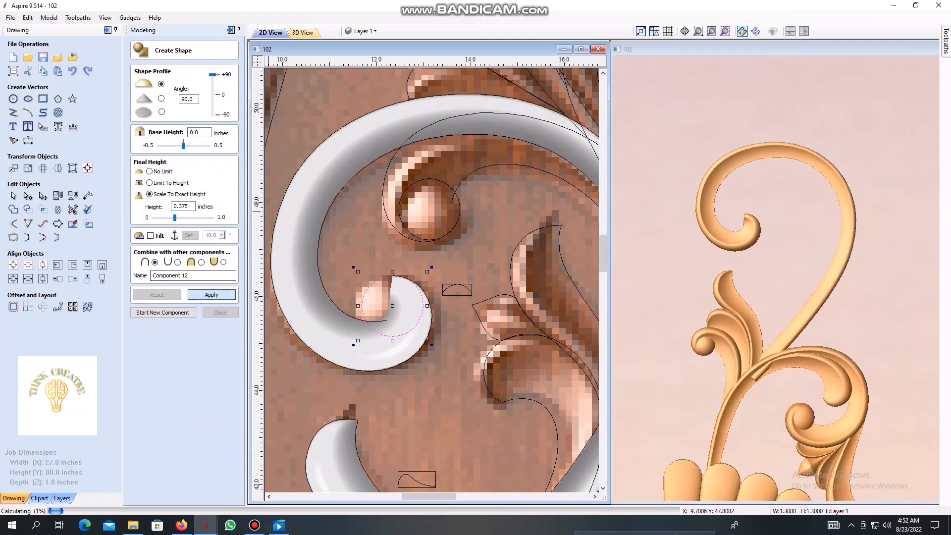
{"action": "scroll", "coordinate": [758, 141], "scroll_direction": "up", "scroll_amount": 4}
{"action": "middle_click_drag", "start_coordinate": [757, 141], "coordinate": [800, 108]}
{"action": "left_click", "coordinate": [201, 262]}
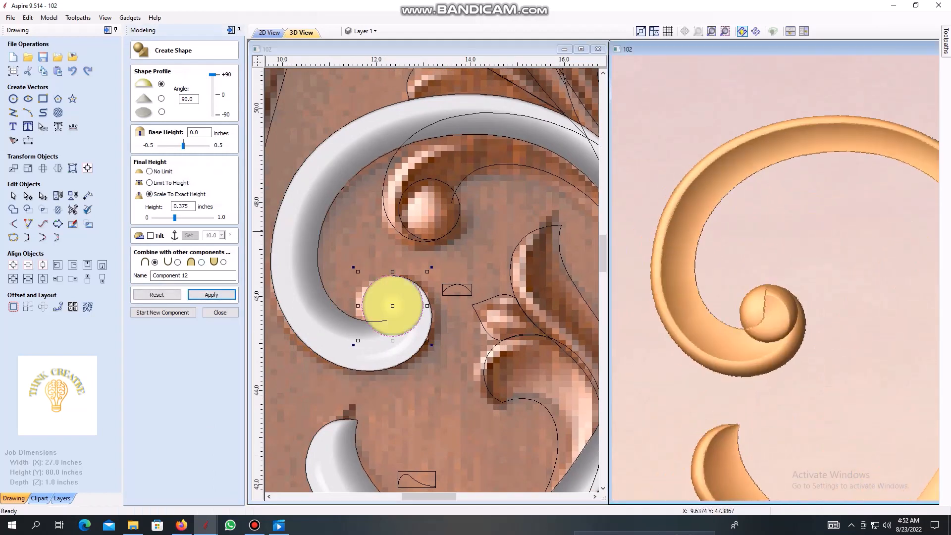
{"action": "scroll", "coordinate": [764, 109], "scroll_direction": "down", "scroll_amount": 4}
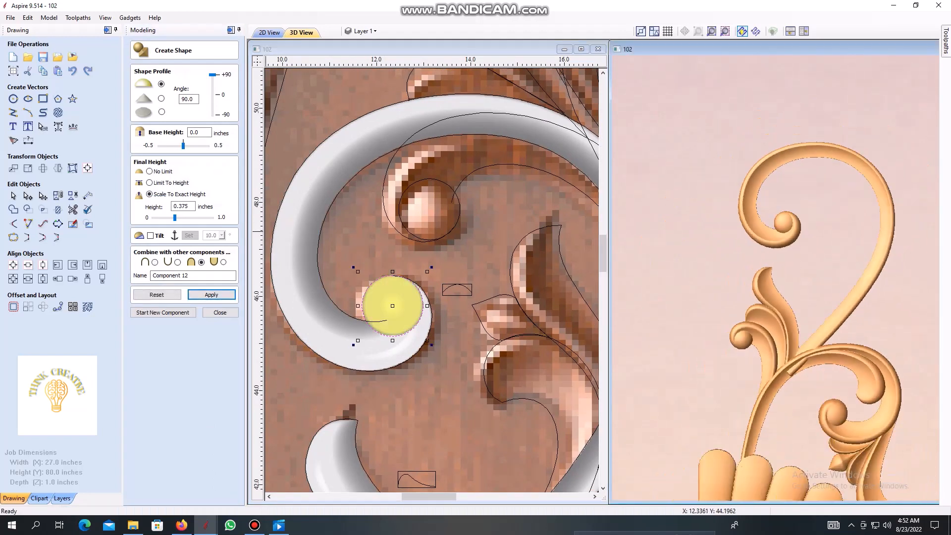
{"action": "scroll", "coordinate": [816, 286], "scroll_direction": "up", "scroll_amount": 3}
{"action": "left_click", "coordinate": [164, 312]}
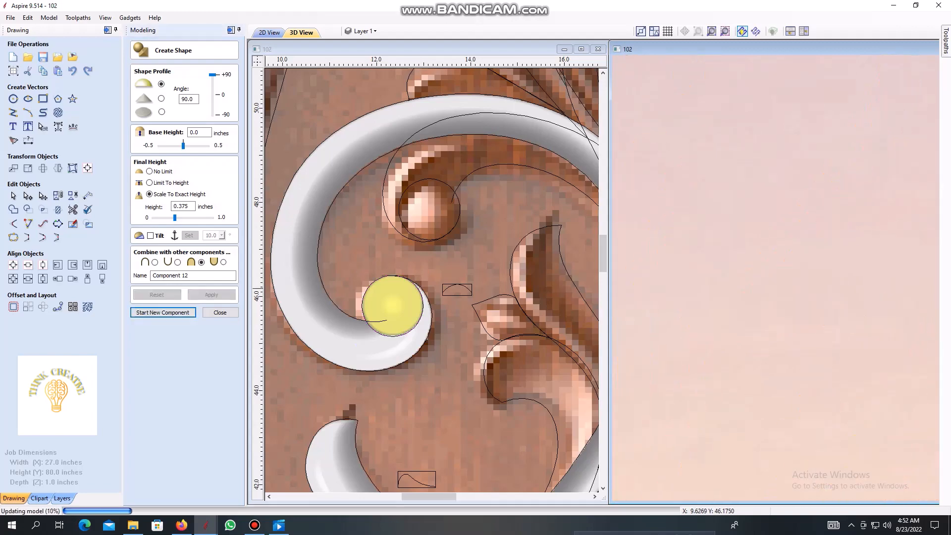
{"action": "left_click", "coordinate": [220, 312]}
Bake the ball with the long scroll and clear the component area inside the selected vectors where its base overlaps the arched scroll
{"action": "scroll", "coordinate": [283, 132], "scroll_direction": "down", "scroll_amount": 2}
{"action": "left_click", "coordinate": [197, 85]}
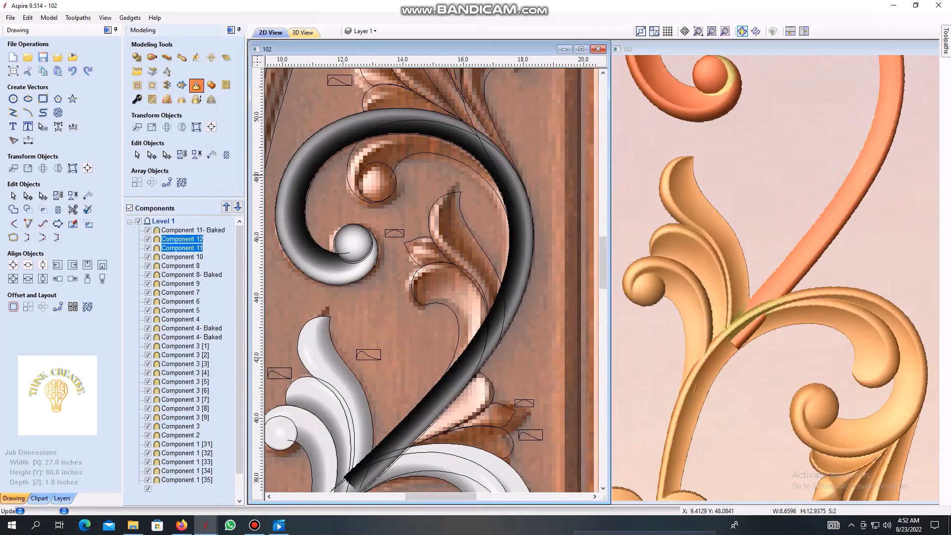
{"action": "scroll", "coordinate": [369, 346], "scroll_direction": "down", "scroll_amount": 1}
{"action": "scroll", "coordinate": [346, 471], "scroll_direction": "up", "scroll_amount": 4}
{"action": "left_click", "coordinate": [455, 307]}
{"action": "left_click", "coordinate": [462, 258], "text": "shift"}
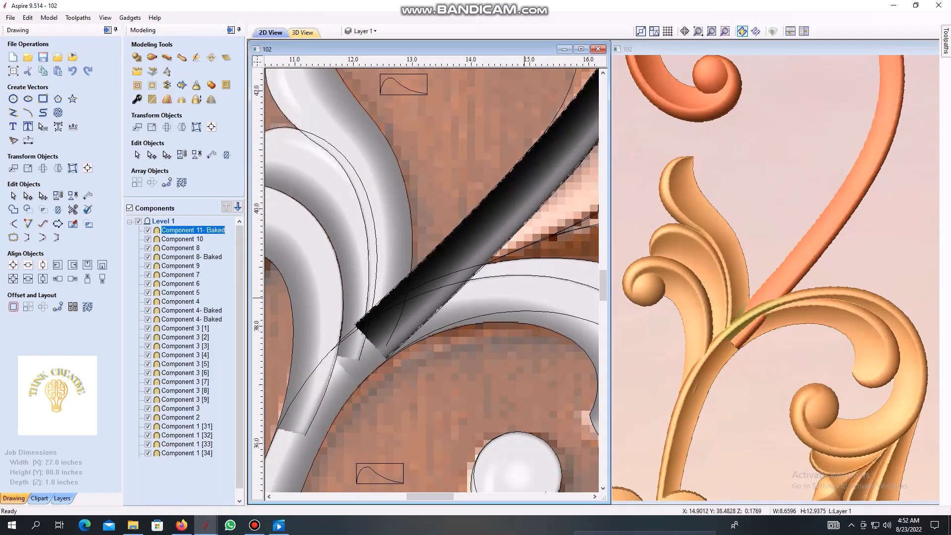
{"action": "scroll", "coordinate": [469, 308], "scroll_direction": "down", "scroll_amount": 1}
{"action": "left_click", "coordinate": [137, 86]}
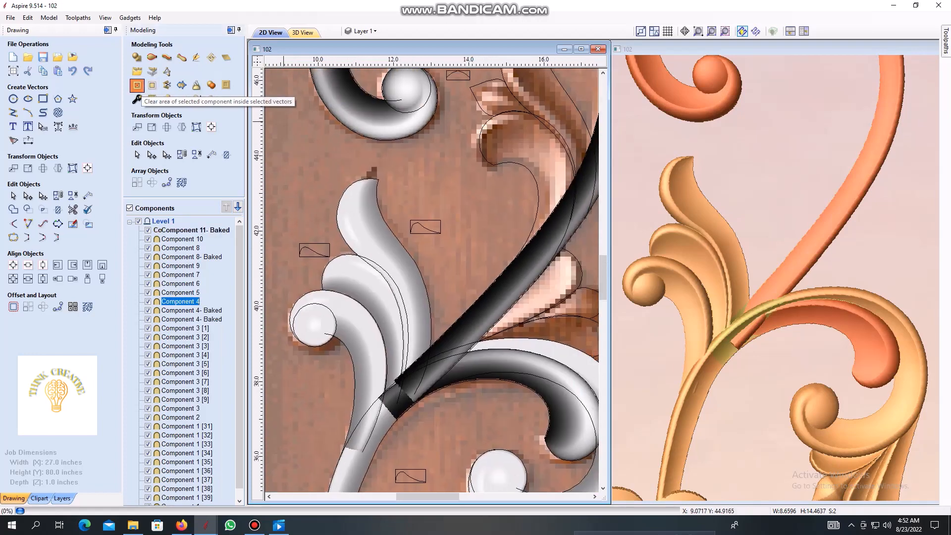
{"action": "scroll", "coordinate": [778, 325], "scroll_direction": "down", "scroll_amount": 2}
{"action": "left_click", "coordinate": [779, 325]}
{"action": "scroll", "coordinate": [379, 311], "scroll_direction": "down", "scroll_amount": 5}
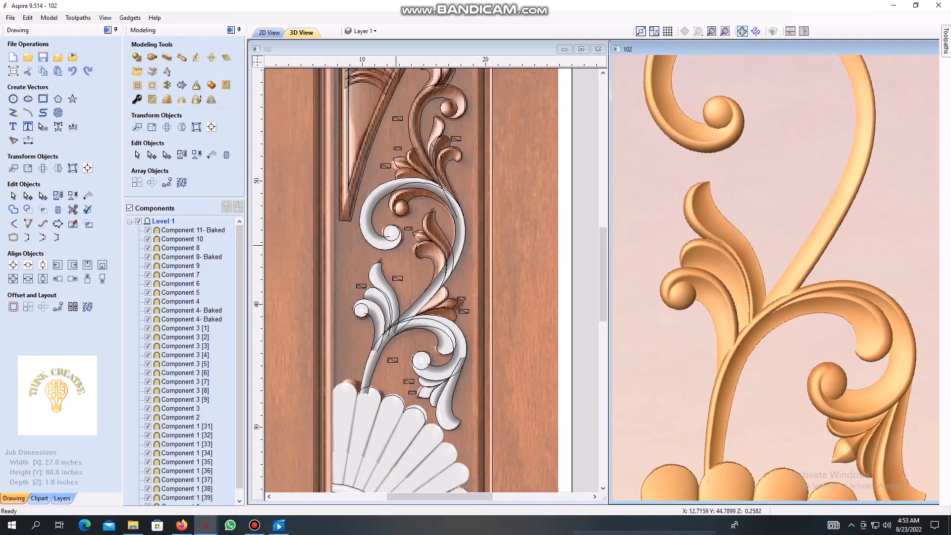
Sweep the wave profile along the rails of the curled leaf inside the long scroll, merged at 0.375 inches height, and finish the component
{"action": "scroll", "coordinate": [437, 274], "scroll_direction": "up", "scroll_amount": 5}
{"action": "left_click", "coordinate": [416, 277]}
{"action": "left_click", "coordinate": [445, 232], "text": "shift"}
{"action": "scroll", "coordinate": [402, 228], "scroll_direction": "down", "scroll_amount": 2}
{"action": "scroll", "coordinate": [385, 222], "scroll_direction": "up", "scroll_amount": 2}
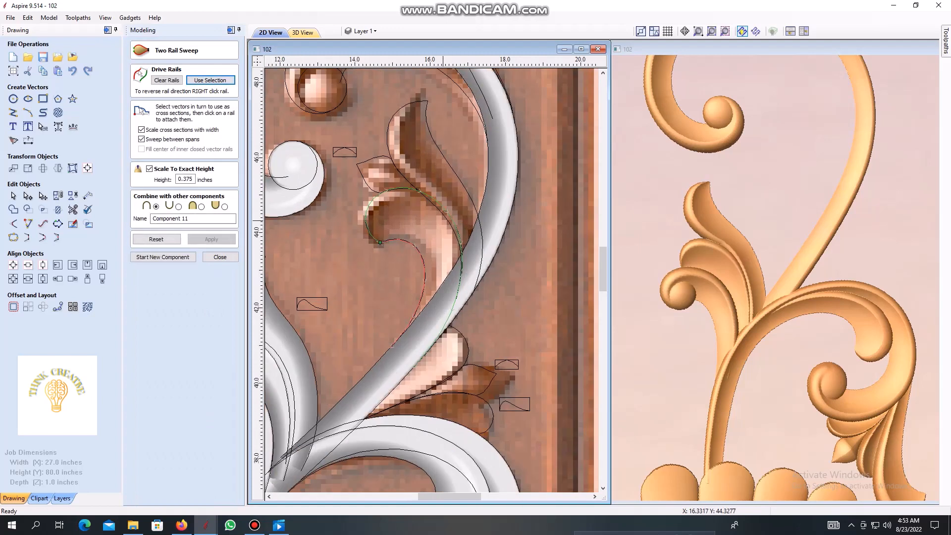
{"action": "right_click", "coordinate": [456, 230]}
{"action": "left_click", "coordinate": [495, 279]}
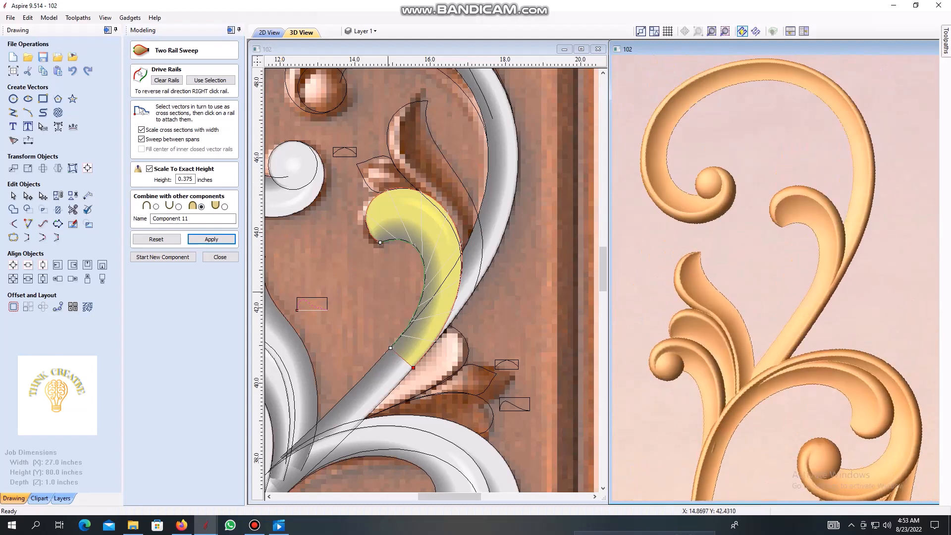
{"action": "scroll", "coordinate": [270, 254], "scroll_direction": "down", "scroll_amount": 2}
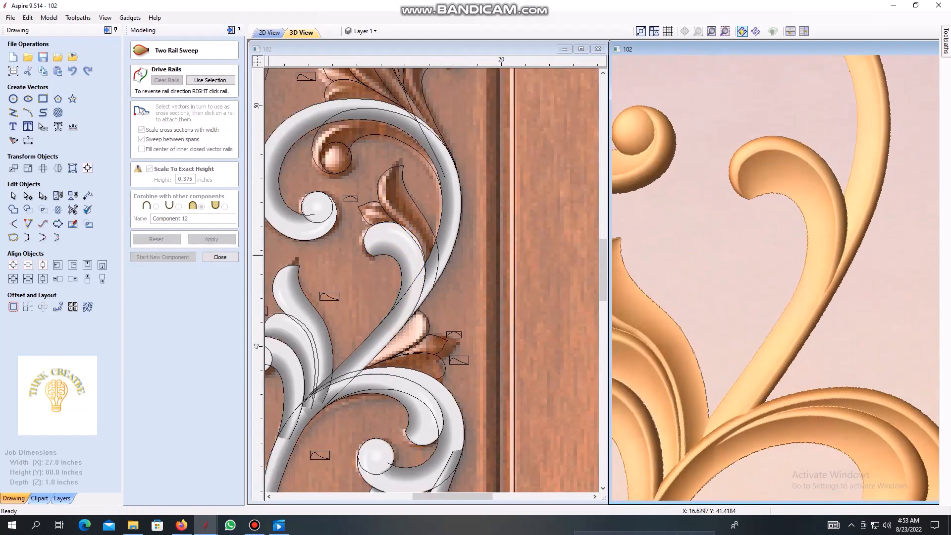
Sweep the wave profile along the rails of the pointed leaf behind the curled leaf, merged at exact height 0.375 inches, and finish the component
{"action": "scroll", "coordinate": [267, 254], "scroll_direction": "down", "scroll_amount": 1}
{"action": "scroll", "coordinate": [487, 175], "scroll_direction": "up", "scroll_amount": 3}
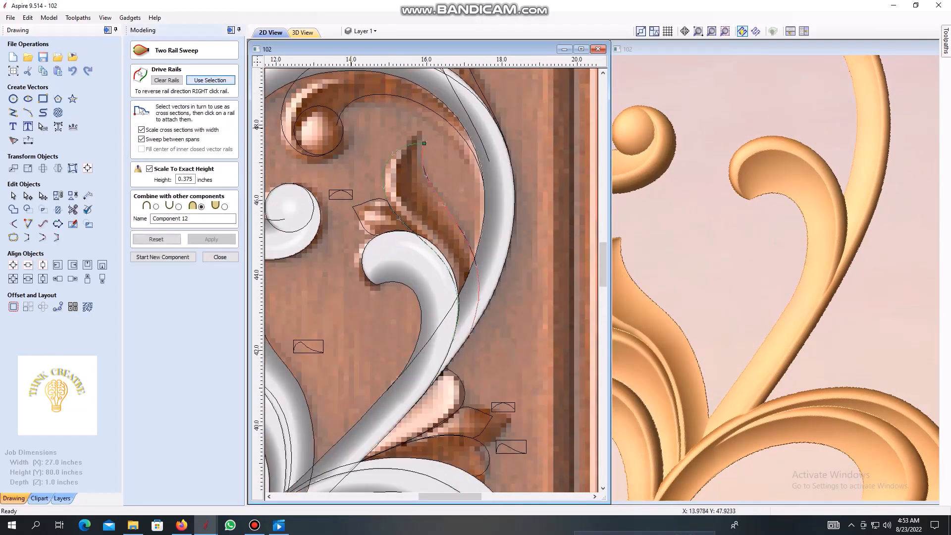
{"action": "right_click", "coordinate": [397, 200]}
{"action": "left_click", "coordinate": [433, 205]}
{"action": "scroll", "coordinate": [433, 204], "scroll_direction": "down", "scroll_amount": 3}
{"action": "scroll", "coordinate": [434, 204], "scroll_direction": "up", "scroll_amount": 3}
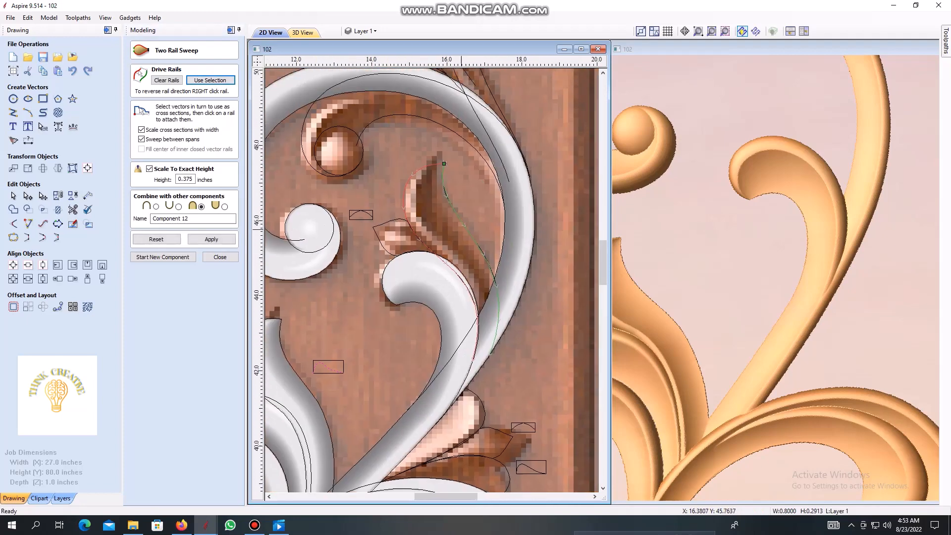
{"action": "left_click", "coordinate": [211, 239]}
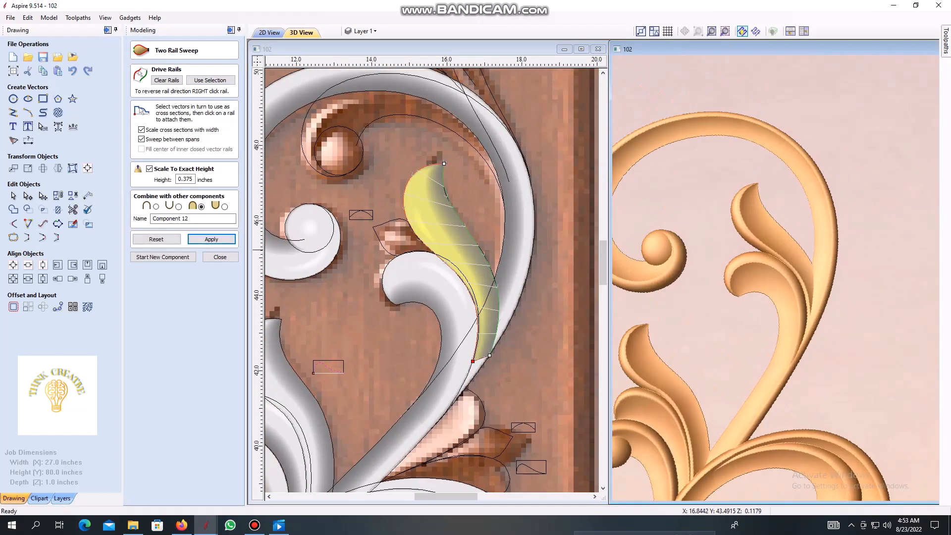
{"action": "scroll", "coordinate": [509, 332], "scroll_direction": "up", "scroll_amount": 2}
{"action": "scroll", "coordinate": [772, 272], "scroll_direction": "up", "scroll_amount": 3}
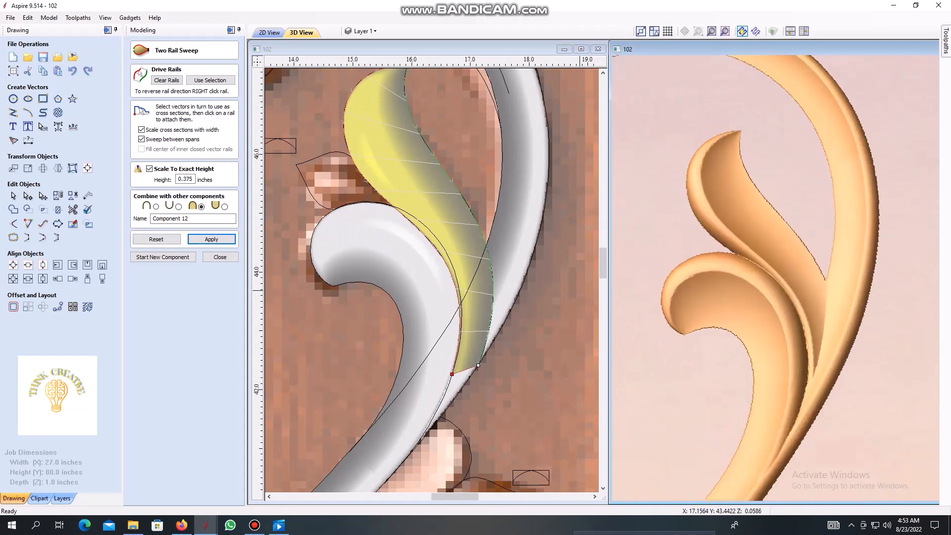
{"action": "scroll", "coordinate": [773, 272], "scroll_direction": "down", "scroll_amount": 3}
{"action": "key", "text": "Return"}
Sweep the arc profile along the rails of the small pointed bud between the two leaves, merged at 0.375 inches, and finish the component
{"action": "scroll", "coordinate": [436, 277], "scroll_direction": "up", "scroll_amount": 2}
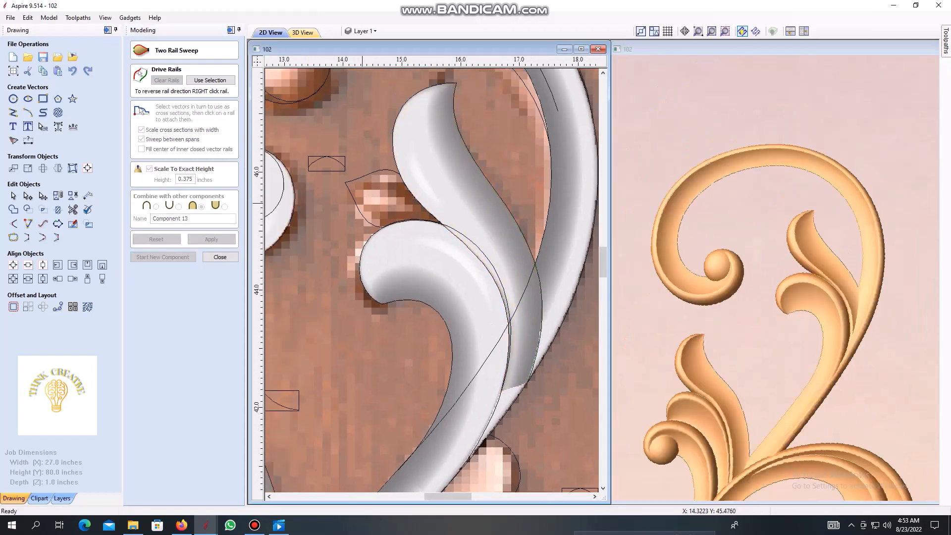
{"action": "key", "text": "Return"}
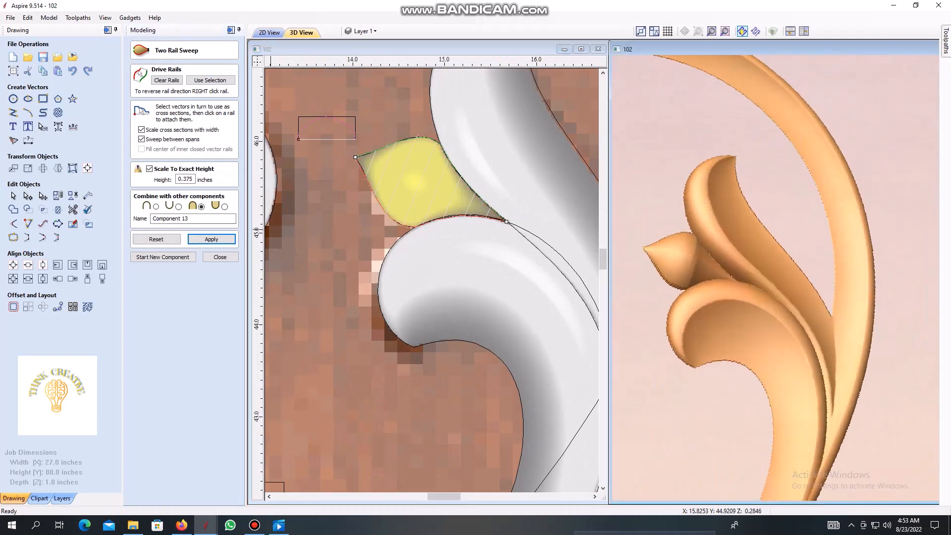
{"action": "key", "text": "Return"}
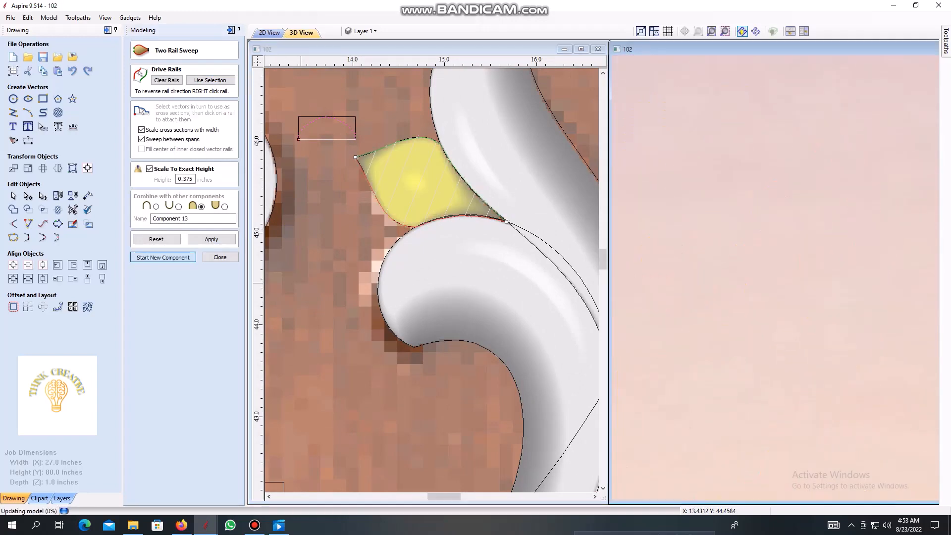
Split the outlines of the arched scroll and the long stem where the small side petals meet them, for use as sweep rails
{"action": "scroll", "coordinate": [431, 277], "scroll_direction": "down", "scroll_amount": 3}
{"action": "scroll", "coordinate": [431, 277], "scroll_direction": "up", "scroll_amount": 3}
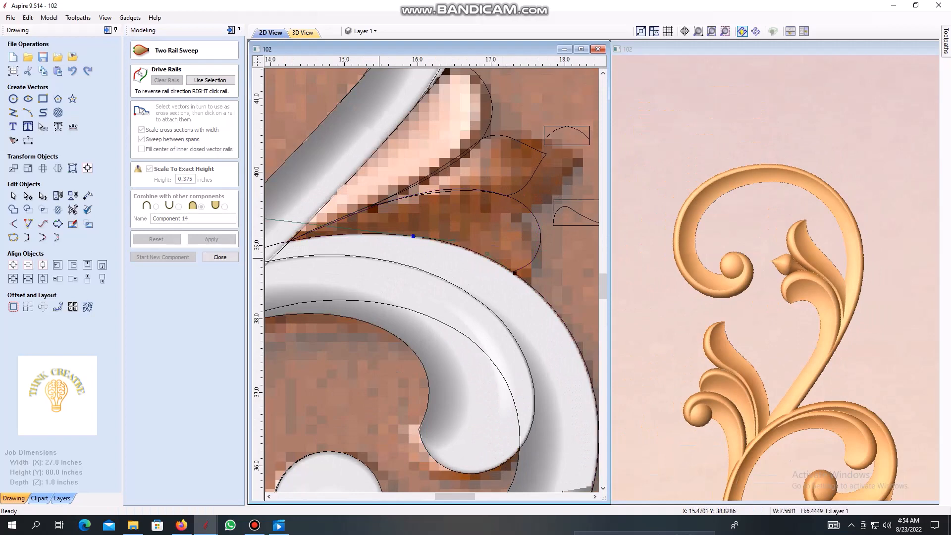
{"action": "scroll", "coordinate": [378, 257], "scroll_direction": "down", "scroll_amount": 2}
{"action": "scroll", "coordinate": [367, 251], "scroll_direction": "up", "scroll_amount": 2}
{"action": "scroll", "coordinate": [374, 247], "scroll_direction": "down", "scroll_amount": 2}
{"action": "scroll", "coordinate": [495, 177], "scroll_direction": "up", "scroll_amount": 2}
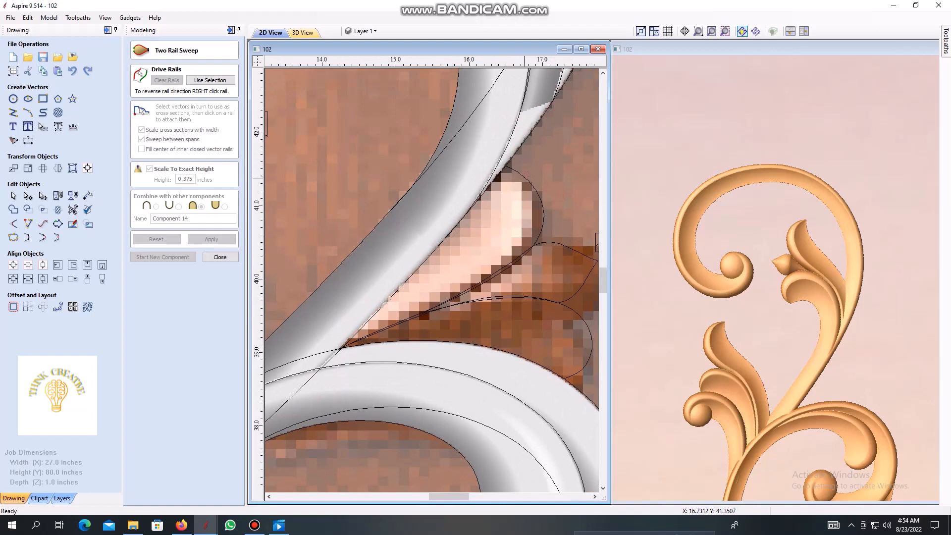
Sweep the wave profile along the rails of the rounded petal beside the long stem, merged at exact height 0.375 inches
{"action": "scroll", "coordinate": [486, 200], "scroll_direction": "down", "scroll_amount": 2}
{"action": "right_click", "coordinate": [485, 200]}
{"action": "scroll", "coordinate": [444, 231], "scroll_direction": "up", "scroll_amount": 1}
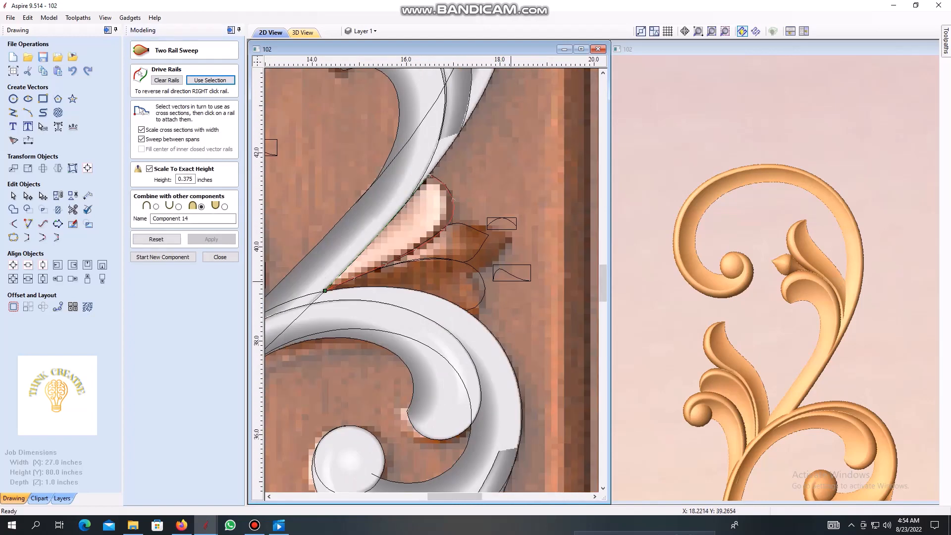
{"action": "right_click", "coordinate": [444, 231]}
{"action": "left_click", "coordinate": [483, 258]}
{"action": "scroll", "coordinate": [428, 250], "scroll_direction": "up", "scroll_amount": 1}
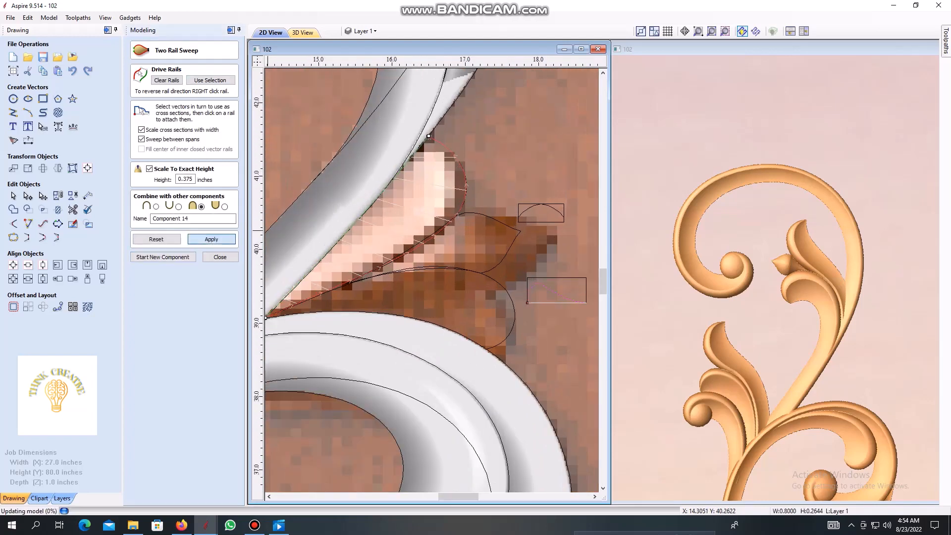
{"action": "scroll", "coordinate": [775, 277], "scroll_direction": "up", "scroll_amount": 3}
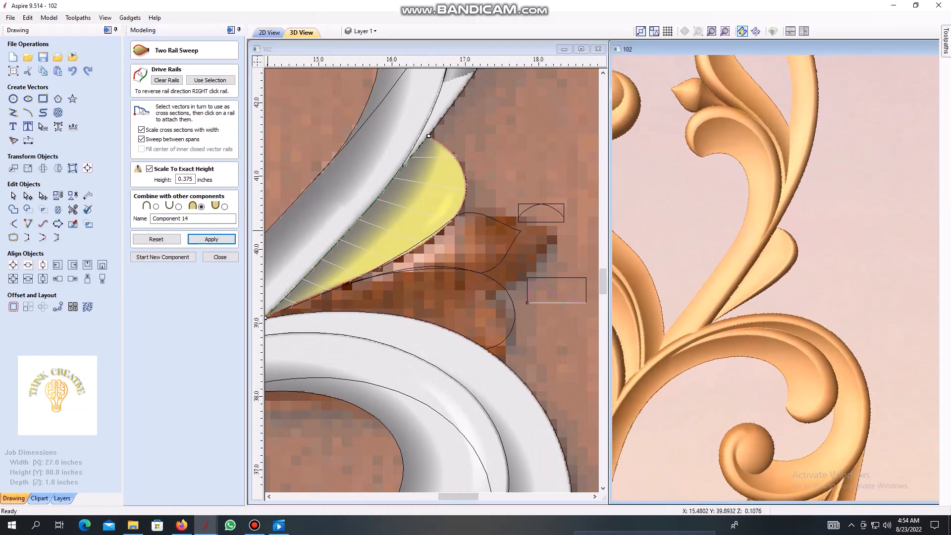
Sweep the wave profile along the rails of the petal resting on the arched scroll, merged at 0.375 inches, and finish the component
{"action": "left_click", "coordinate": [493, 281]}
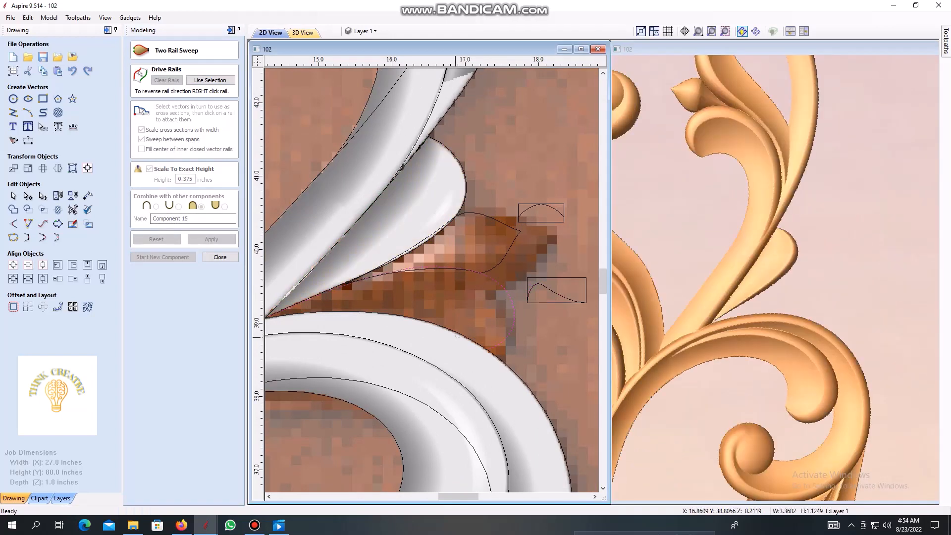
{"action": "scroll", "coordinate": [483, 278], "scroll_direction": "down", "scroll_amount": 2}
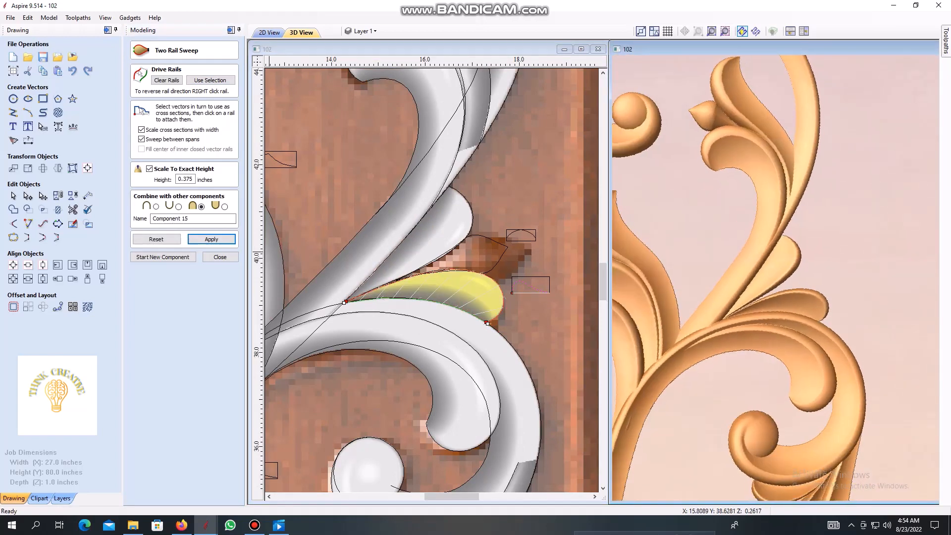
{"action": "left_click", "coordinate": [163, 257]}
Sweep the arc profile along the adjusted rails of the pointed petal between the two rounded petals, merged at 0.375 inches, and finish the component
{"action": "scroll", "coordinate": [486, 278], "scroll_direction": "up", "scroll_amount": 5}
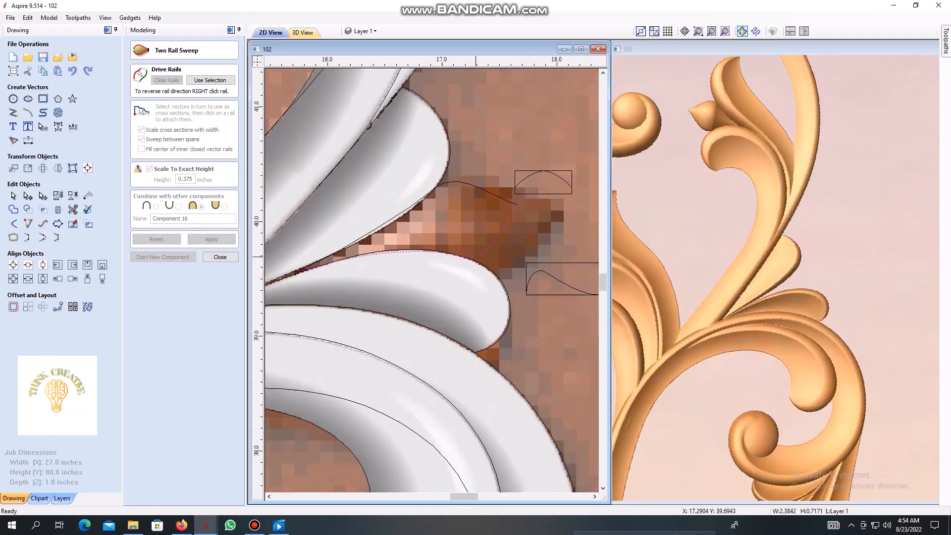
{"action": "scroll", "coordinate": [462, 266], "scroll_direction": "down", "scroll_amount": 3}
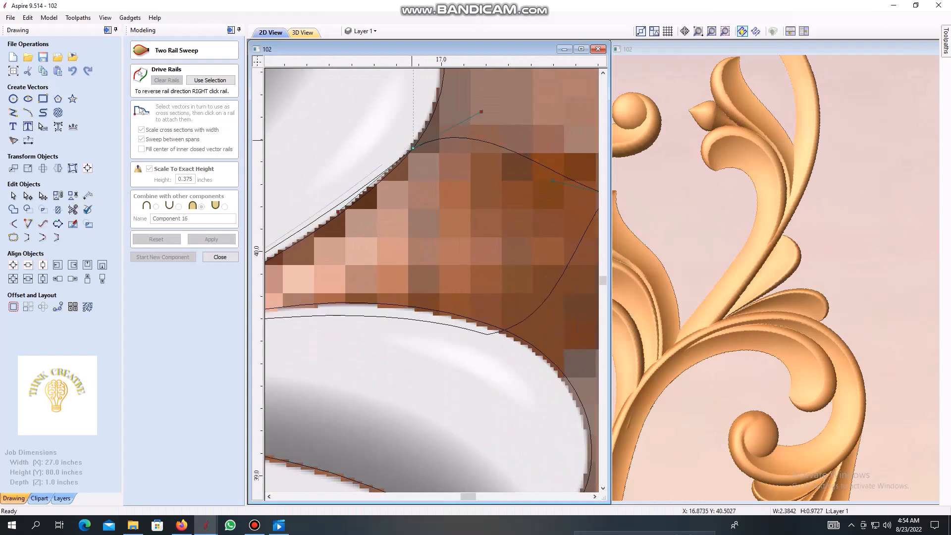
{"action": "left_click", "coordinate": [211, 80]}
{"action": "scroll", "coordinate": [462, 168], "scroll_direction": "down", "scroll_amount": 2}
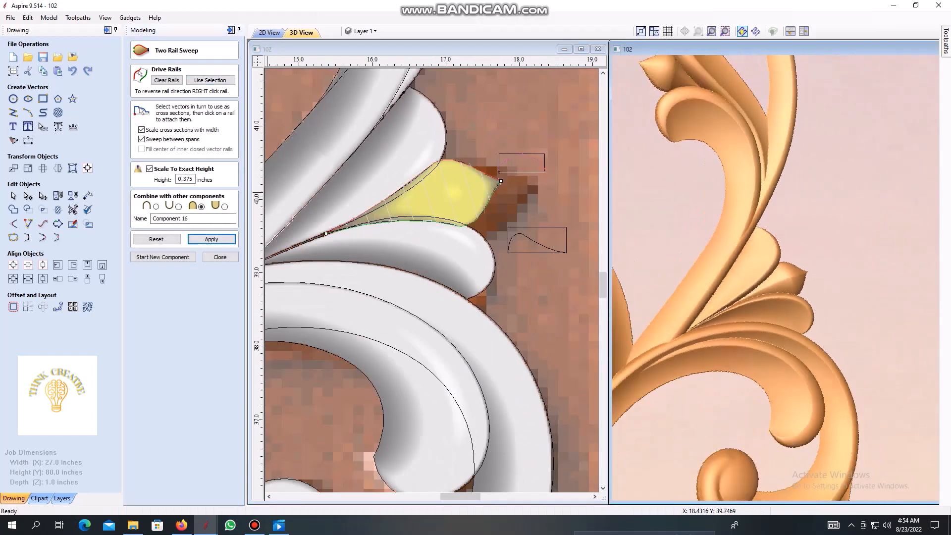
{"action": "left_click", "coordinate": [162, 257]}
Set the two edge vectors of the curled inner scroll beneath the long scroll's arch as drive rails for a new two rail sweep
{"action": "scroll", "coordinate": [436, 282], "scroll_direction": "down", "scroll_amount": 3}
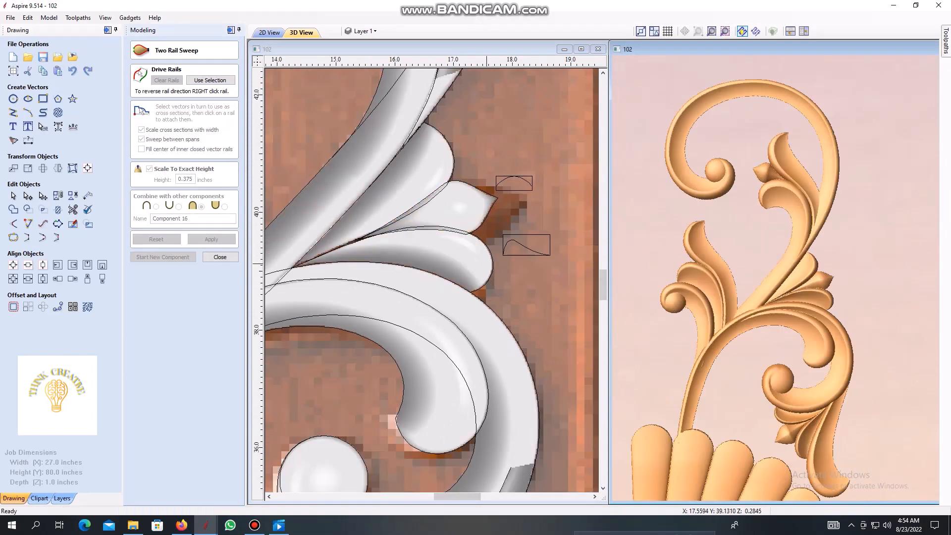
{"action": "scroll", "coordinate": [432, 237], "scroll_direction": "up", "scroll_amount": 3}
{"action": "left_click", "coordinate": [433, 238]}
{"action": "left_click", "coordinate": [446, 181], "text": "shift"}
{"action": "scroll", "coordinate": [486, 256], "scroll_direction": "down", "scroll_amount": 1}
{"action": "scroll", "coordinate": [774, 130], "scroll_direction": "up", "scroll_amount": 2}
{"action": "middle_click_drag", "start_coordinate": [774, 130], "coordinate": [776, 271]}
{"action": "scroll", "coordinate": [776, 271], "scroll_direction": "up", "scroll_amount": 1}
{"action": "left_click", "coordinate": [210, 80]}
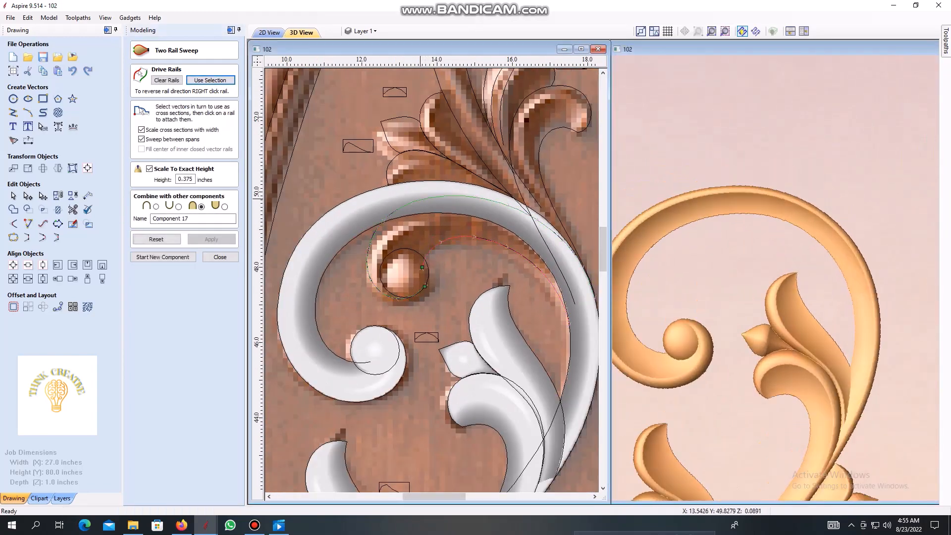
Sweep the wave profile along the inner scroll's rails with intermediate cross sections, merged at exact height 0.375 inches
{"action": "scroll", "coordinate": [334, 213], "scroll_direction": "down", "scroll_amount": 1}
{"action": "scroll", "coordinate": [401, 282], "scroll_direction": "up", "scroll_amount": 4}
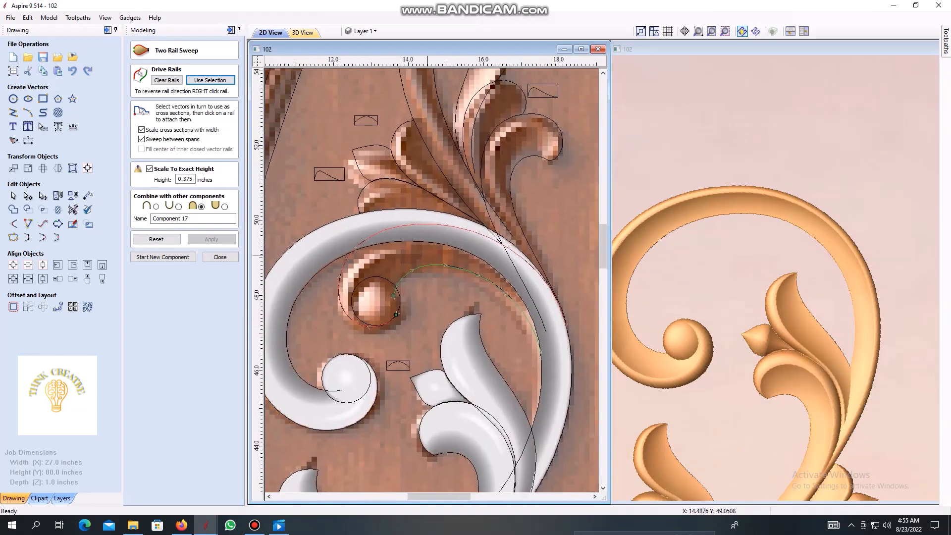
{"action": "scroll", "coordinate": [391, 258], "scroll_direction": "down", "scroll_amount": 2}
{"action": "mouse_move", "coordinate": [385, 232]}
{"action": "middle_mouse_down"}
{"action": "mouse_move", "coordinate": [425, 205]}
{"action": "mouse_move", "coordinate": [378, 249]}
{"action": "middle_mouse_up"}
{"action": "left_click", "coordinate": [393, 429]}
{"action": "left_click", "coordinate": [382, 184]}
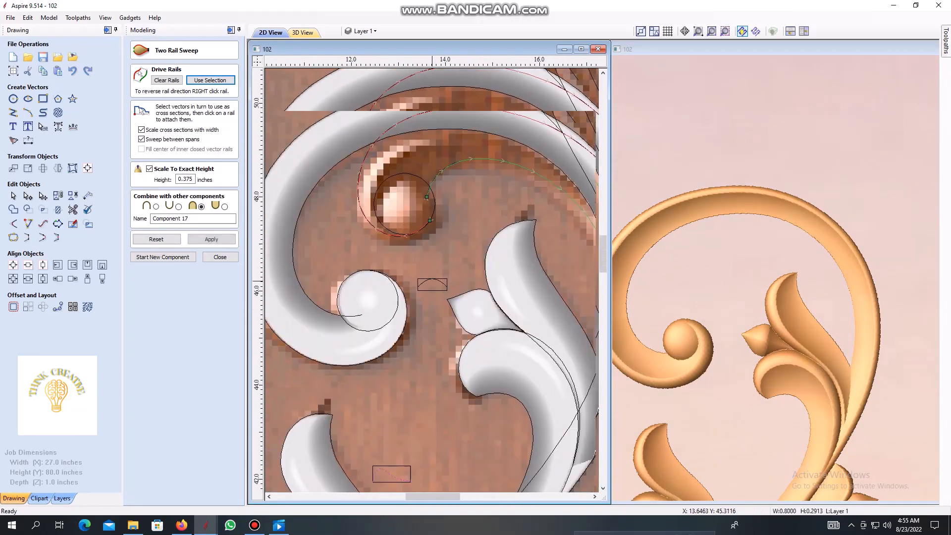
{"action": "scroll", "coordinate": [379, 249], "scroll_direction": "down", "scroll_amount": 2}
{"action": "middle_click_drag", "start_coordinate": [393, 184], "coordinate": [374, 224]}
{"action": "scroll", "coordinate": [374, 224], "scroll_direction": "up", "scroll_amount": 1}
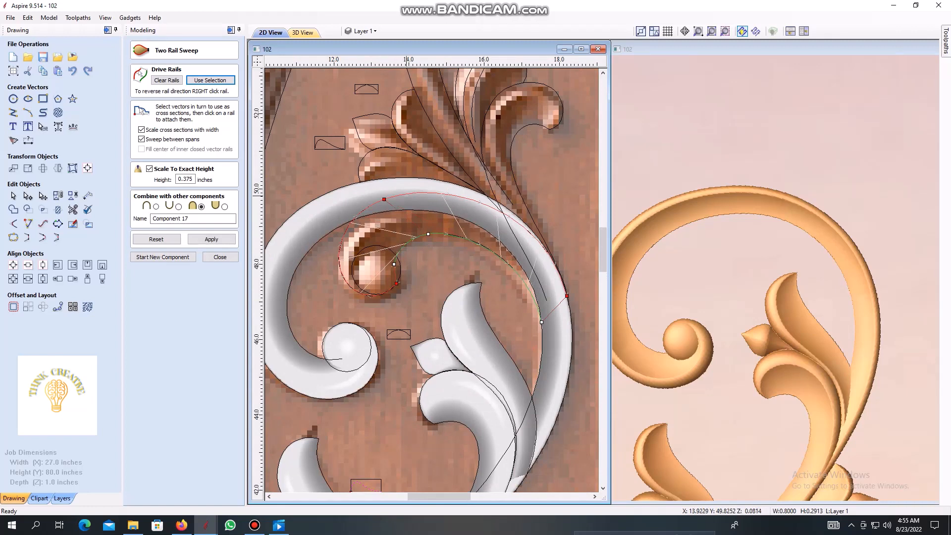
{"action": "scroll", "coordinate": [823, 299], "scroll_direction": "up", "scroll_amount": 1}
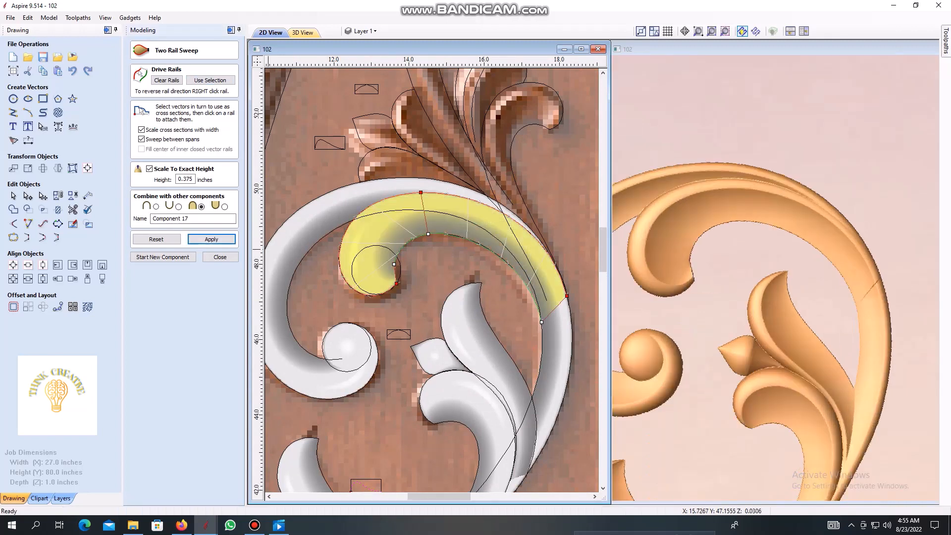
Reshape the long scroll's inner edge vector near the end of the inner scroll's sweep, reapply the sweep, and finish the component
{"action": "left_click_drag", "start_coordinate": [823, 299], "coordinate": [775, 286]}
{"action": "scroll", "coordinate": [774, 287], "scroll_direction": "up", "scroll_amount": 1}
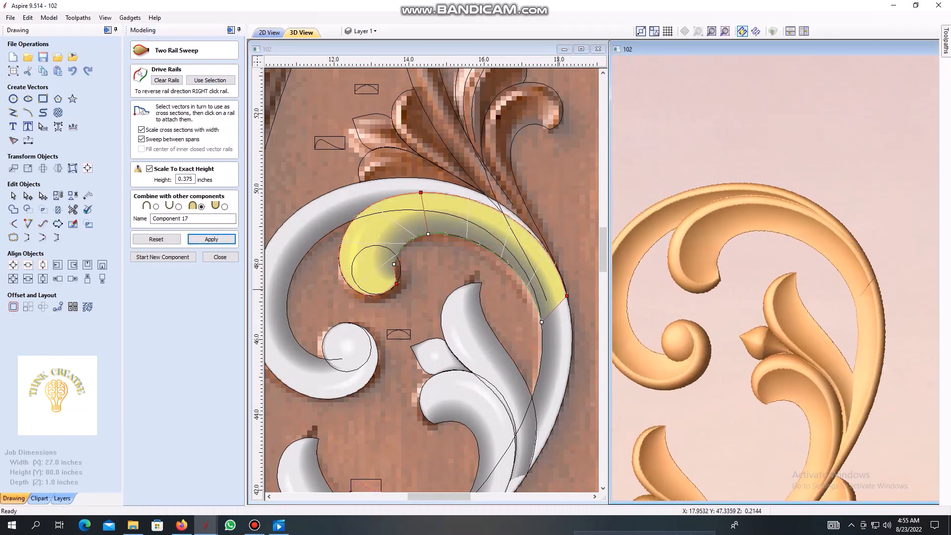
{"action": "scroll", "coordinate": [534, 325], "scroll_direction": "up", "scroll_amount": 3}
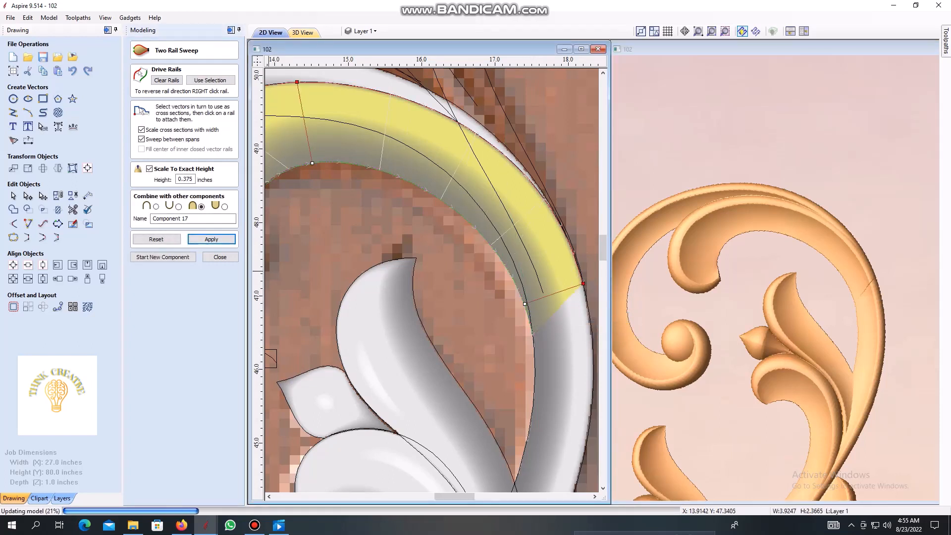
{"action": "scroll", "coordinate": [532, 338], "scroll_direction": "up", "scroll_amount": 5}
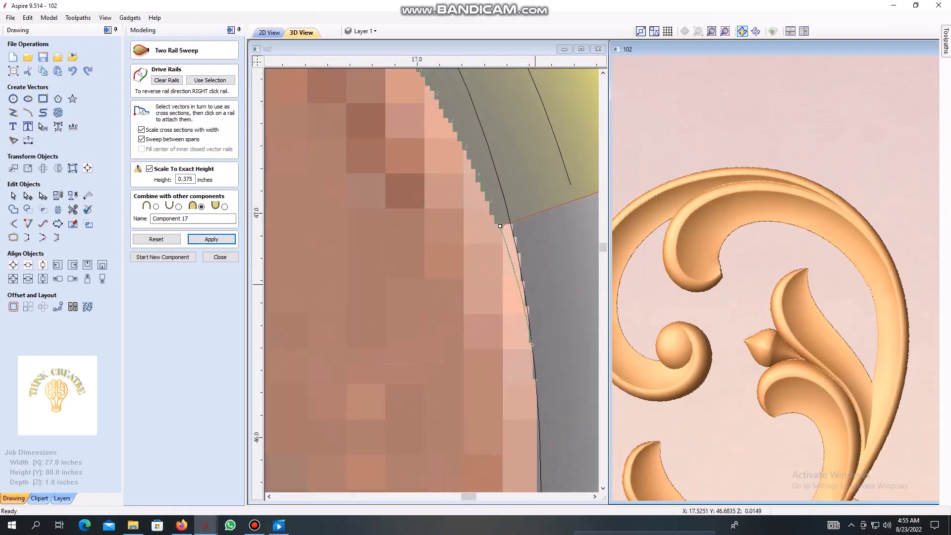
{"action": "scroll", "coordinate": [533, 284], "scroll_direction": "down", "scroll_amount": 4}
{"action": "scroll", "coordinate": [341, 269], "scroll_direction": "up", "scroll_amount": 3}
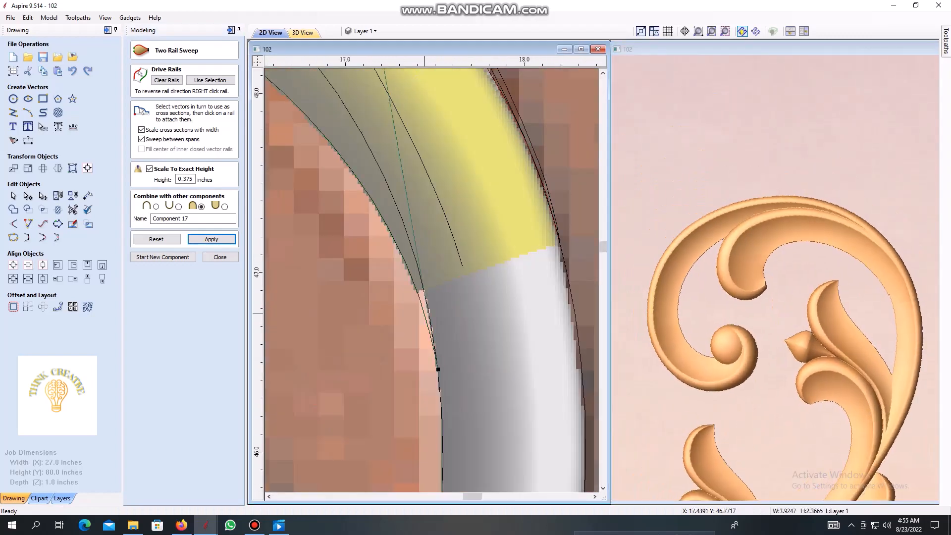
{"action": "scroll", "coordinate": [425, 316], "scroll_direction": "down", "scroll_amount": 2}
{"action": "scroll", "coordinate": [458, 399], "scroll_direction": "up", "scroll_amount": 3}
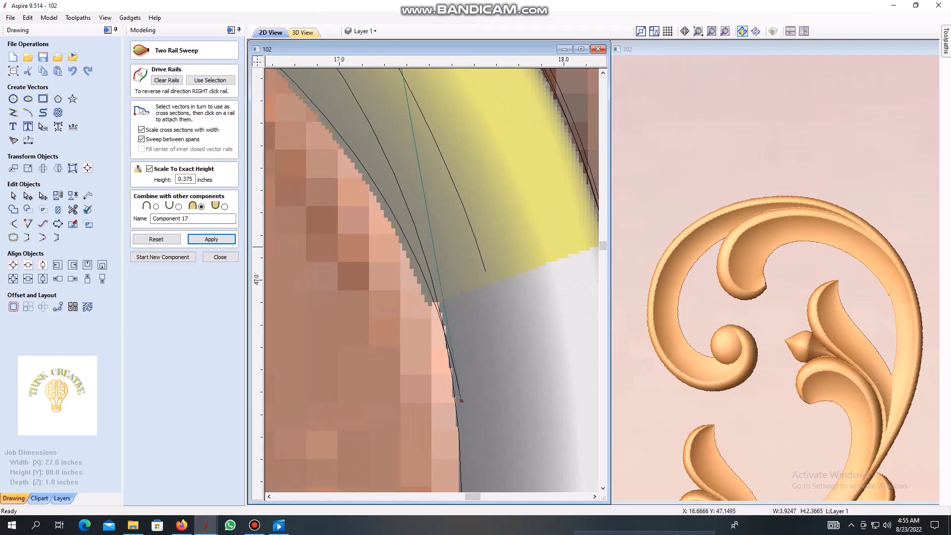
{"action": "left_click", "coordinate": [212, 239]}
{"action": "scroll", "coordinate": [393, 213], "scroll_direction": "down", "scroll_amount": 3}
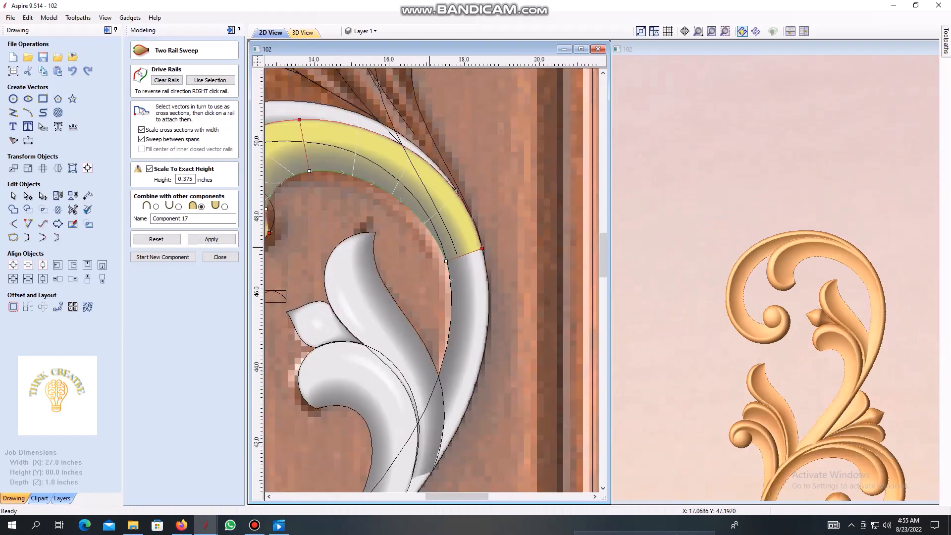
{"action": "scroll", "coordinate": [393, 213], "scroll_direction": "up", "scroll_amount": 2}
{"action": "left_click", "coordinate": [163, 257]}
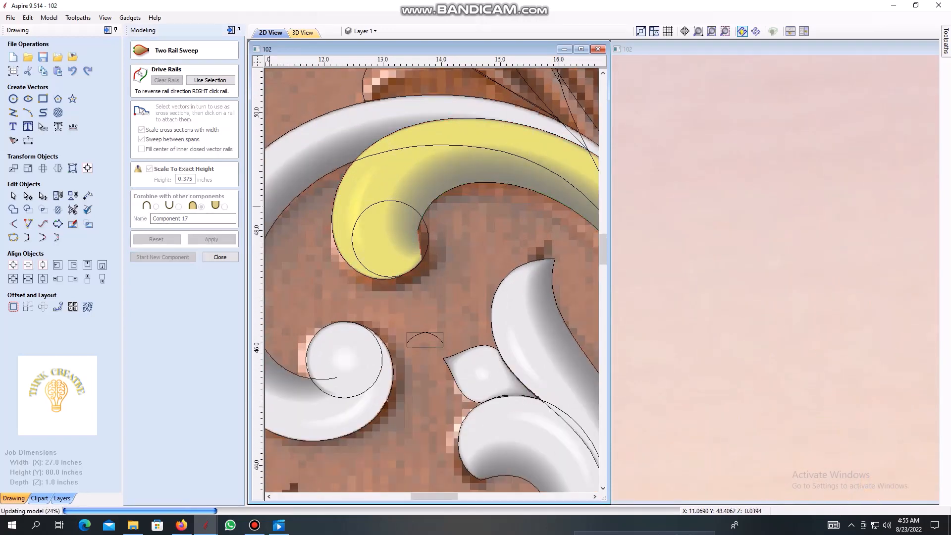
Create a merged shape from the circle in the inner scroll's curl with a round 90-degree profile, scaled to exact height 0.375 inches
{"action": "key", "text": "Escape"}
{"action": "left_click", "coordinate": [137, 57]}
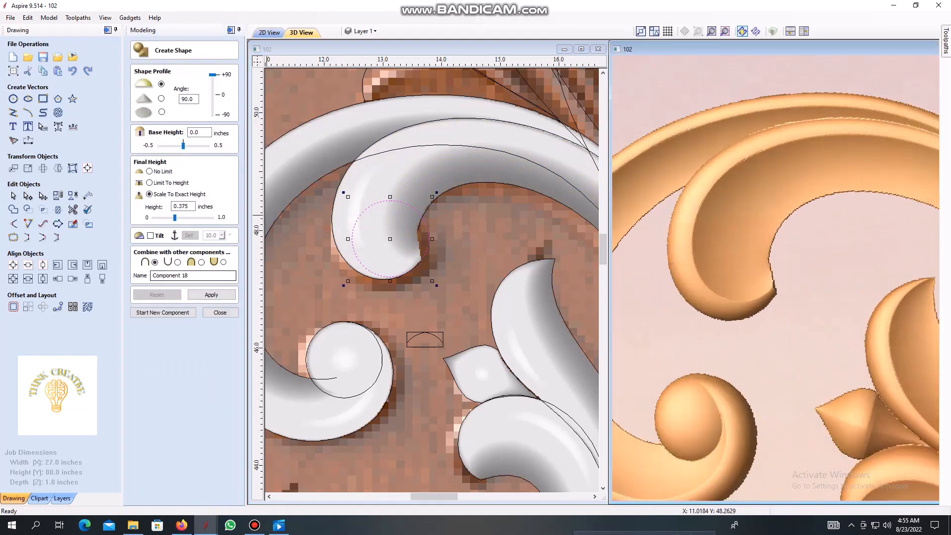
{"action": "key", "text": "Return"}
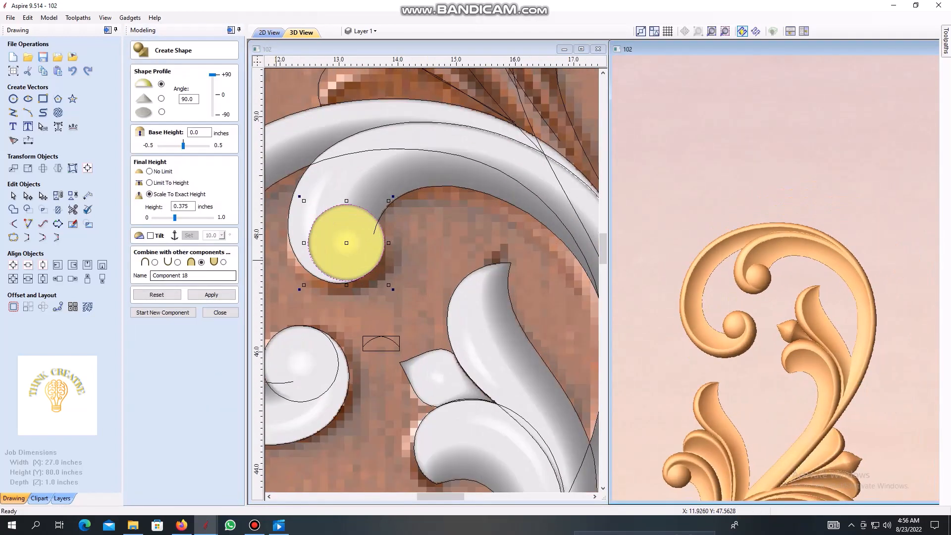
{"action": "left_click", "coordinate": [163, 313]}
Set the two edge vectors of the curled leaf above the long scroll as drive rails for a new two rail sweep
{"action": "scroll", "coordinate": [388, 259], "scroll_direction": "down", "scroll_amount": 3}
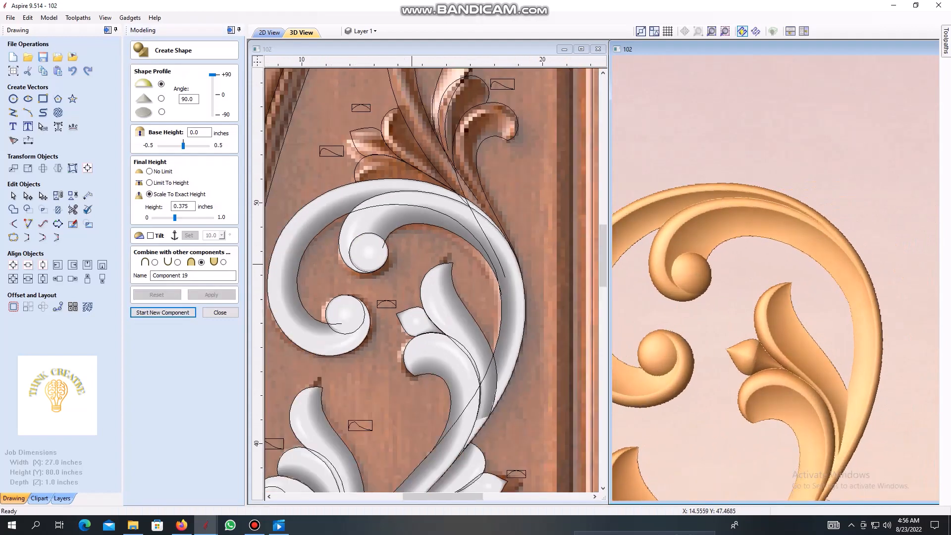
{"action": "middle_click_drag", "start_coordinate": [499, 151], "coordinate": [500, 199]}
{"action": "scroll", "coordinate": [501, 199], "scroll_direction": "up", "scroll_amount": 1}
{"action": "key", "text": "Escape"}
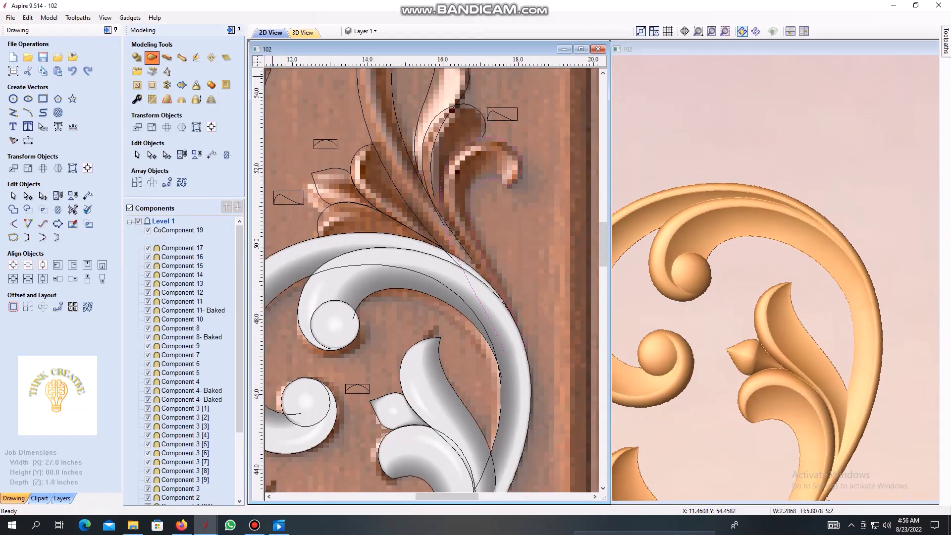
{"action": "left_click", "coordinate": [151, 58]}
{"action": "scroll", "coordinate": [498, 187], "scroll_direction": "up", "scroll_amount": 1}
{"action": "scroll", "coordinate": [499, 187], "scroll_direction": "down", "scroll_amount": 1}
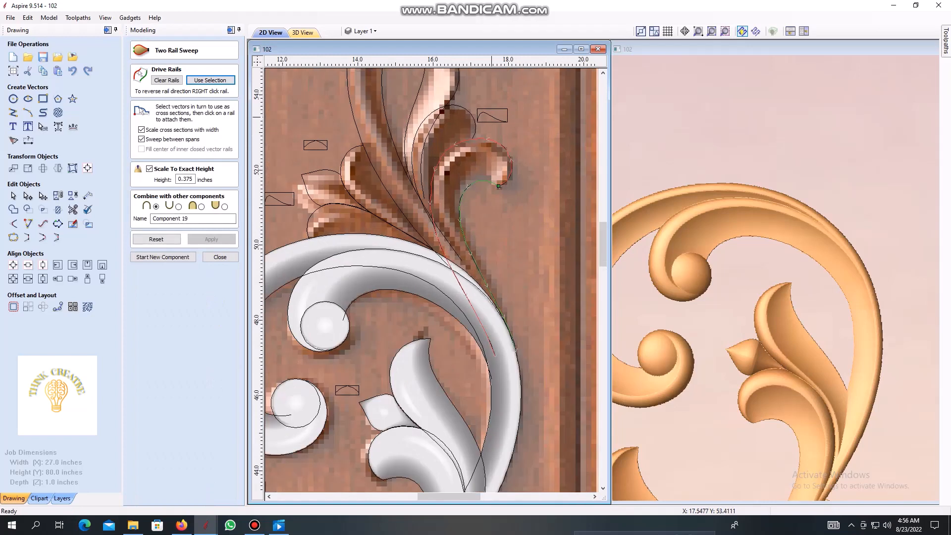
Sweep the wave profile along the curled leaf's rails at exact height 0.375 inches and merge it with the previous components
{"action": "scroll", "coordinate": [399, 168], "scroll_direction": "down", "scroll_amount": 1}
{"action": "scroll", "coordinate": [459, 181], "scroll_direction": "up", "scroll_amount": 1}
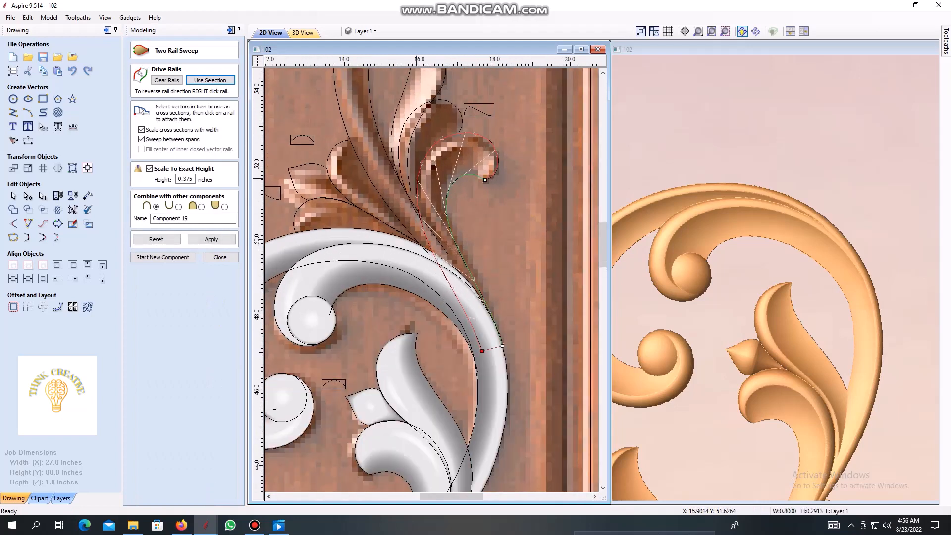
{"action": "scroll", "coordinate": [428, 205], "scroll_direction": "up", "scroll_amount": 3}
{"action": "left_click", "coordinate": [212, 239]}
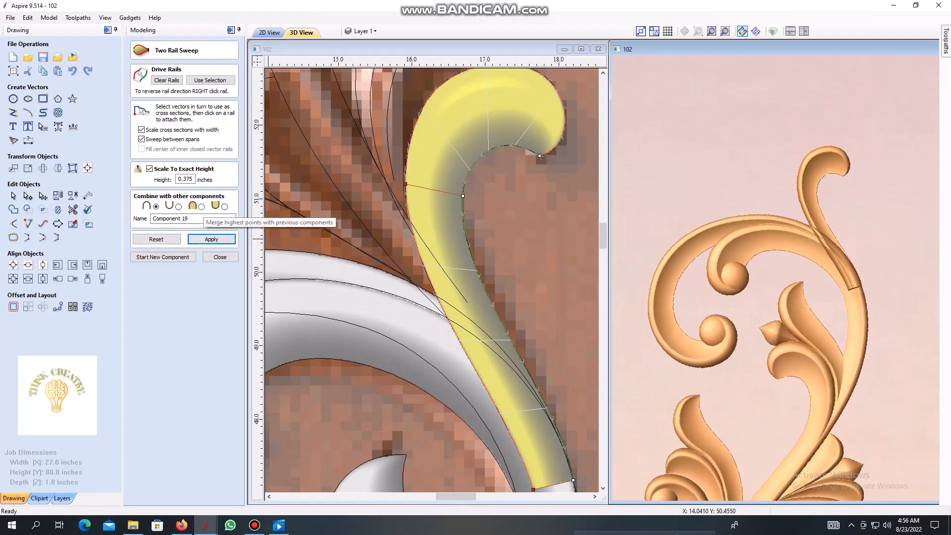
{"action": "left_click", "coordinate": [201, 206]}
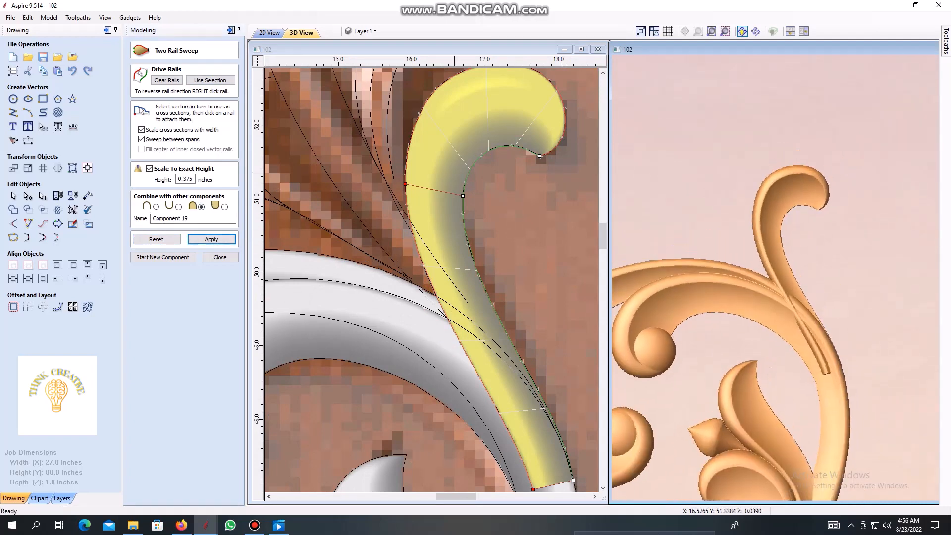
Reshape the curled leaf's outer edge vector to follow the photo, reapply the sweep, and finish the component
{"action": "scroll", "coordinate": [400, 182], "scroll_direction": "up", "scroll_amount": 1}
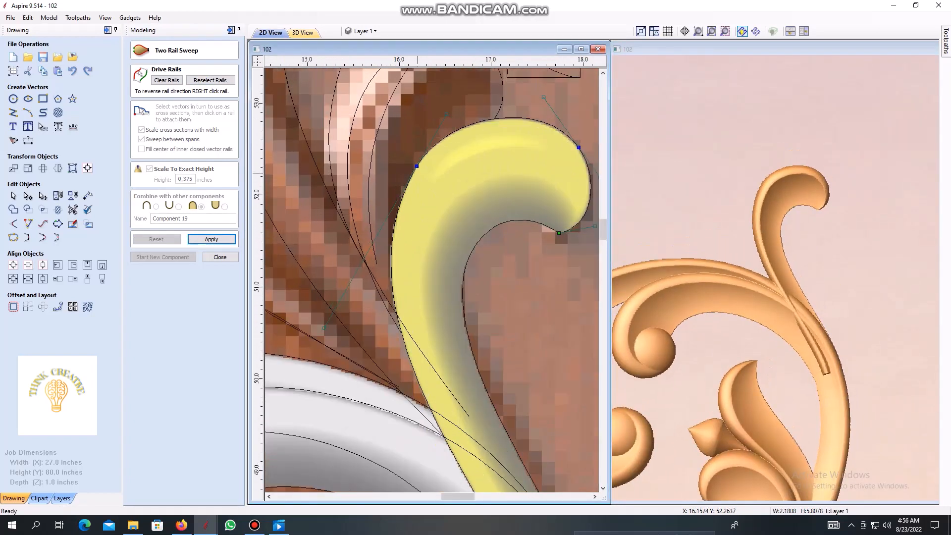
{"action": "left_click_drag", "start_coordinate": [324, 328], "coordinate": [314, 317]}
{"action": "scroll", "coordinate": [418, 206], "scroll_direction": "up", "scroll_amount": 1}
{"action": "left_click_drag", "start_coordinate": [415, 155], "coordinate": [410, 153]}
{"action": "scroll", "coordinate": [412, 152], "scroll_direction": "down", "scroll_amount": 2}
{"action": "scroll", "coordinate": [575, 85], "scroll_direction": "up", "scroll_amount": 1}
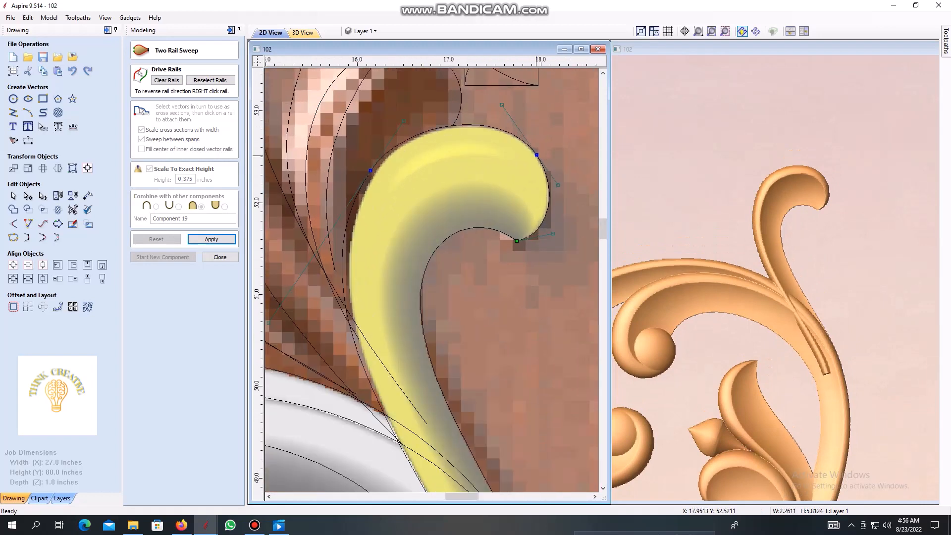
{"action": "scroll", "coordinate": [529, 158], "scroll_direction": "up", "scroll_amount": 3}
{"action": "scroll", "coordinate": [529, 159], "scroll_direction": "down", "scroll_amount": 2}
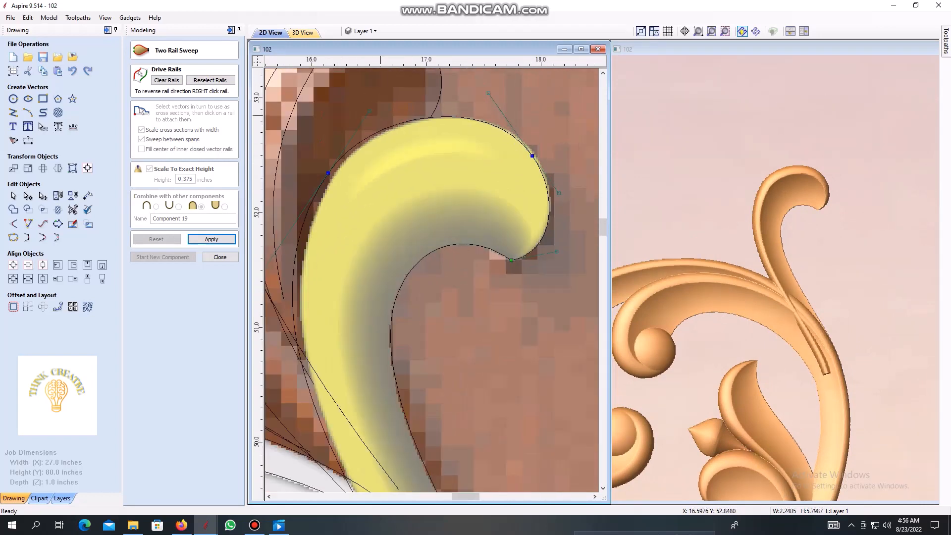
{"action": "key", "text": "n"}
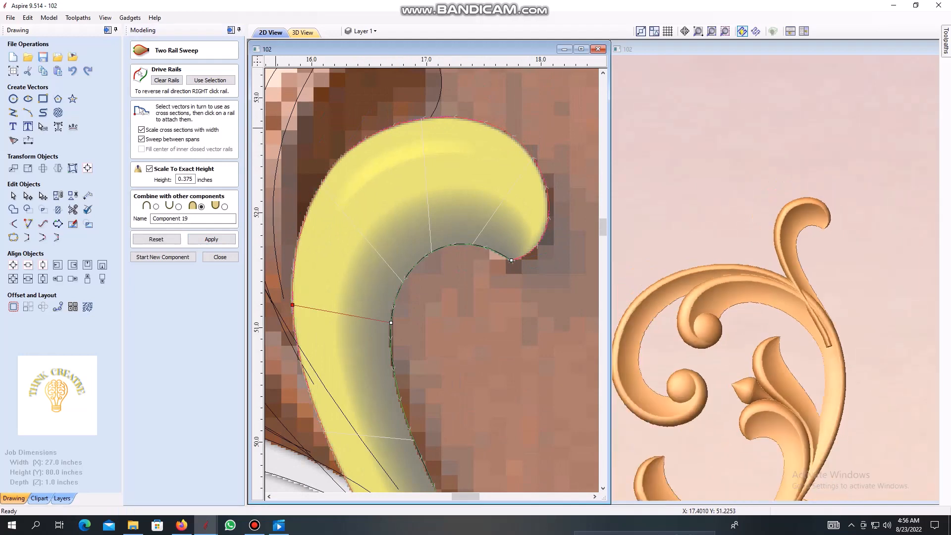
{"action": "scroll", "coordinate": [393, 231], "scroll_direction": "down", "scroll_amount": 2}
{"action": "left_click", "coordinate": [163, 257]}
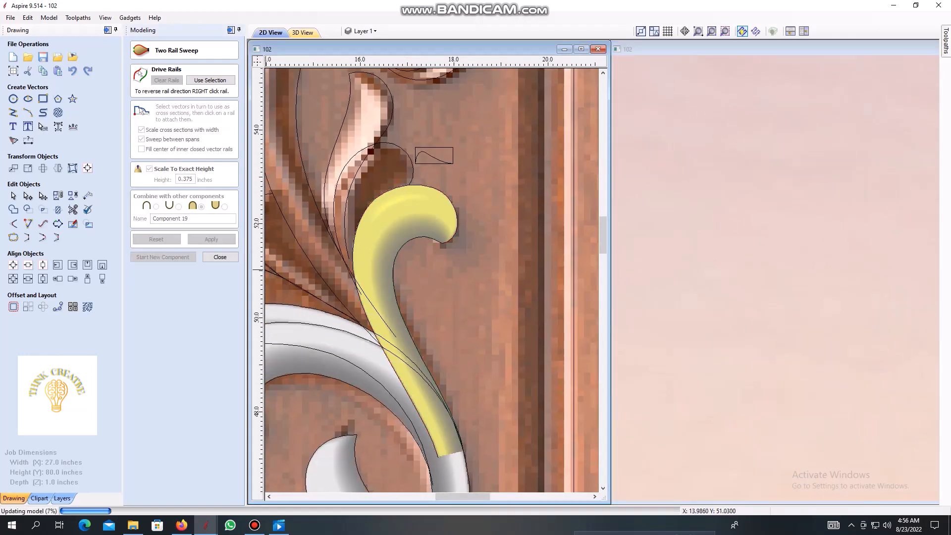
Sweep the wave profile between the edge vectors of the petal behind the curled leaf, merged at exact height 0.375 inches, and finish the component
{"action": "scroll", "coordinate": [367, 193], "scroll_direction": "up", "scroll_amount": 2}
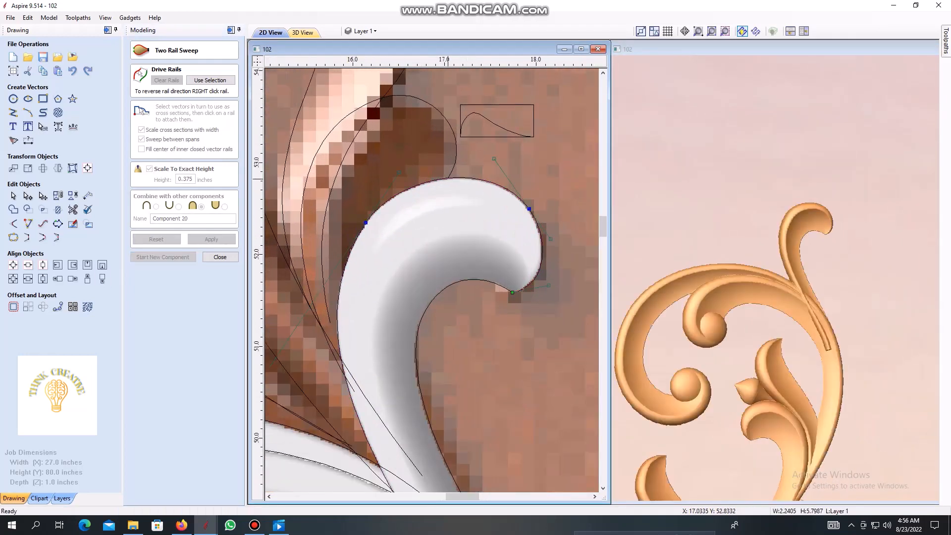
{"action": "scroll", "coordinate": [447, 177], "scroll_direction": "up", "scroll_amount": 2}
{"action": "scroll", "coordinate": [436, 168], "scroll_direction": "down", "scroll_amount": 3}
{"action": "scroll", "coordinate": [422, 156], "scroll_direction": "up", "scroll_amount": 2}
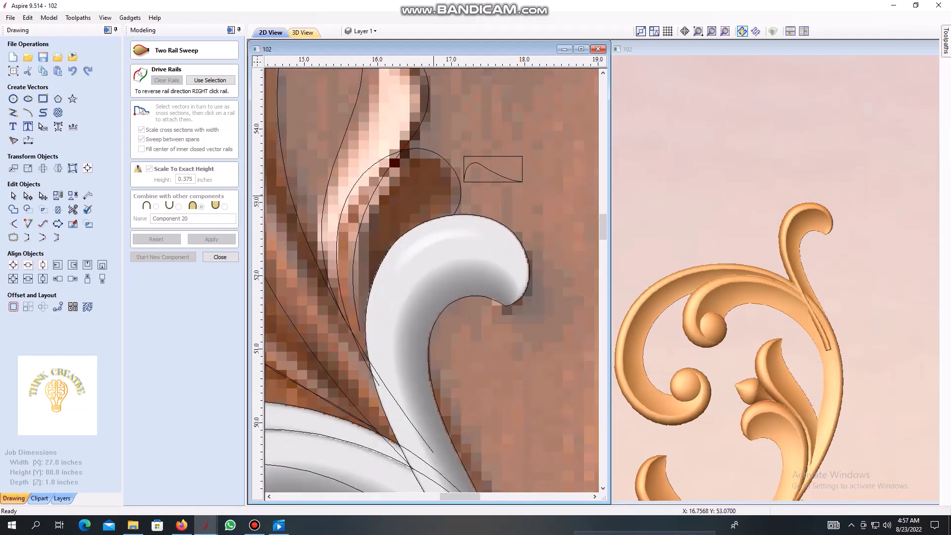
{"action": "left_click", "coordinate": [211, 80]}
{"action": "scroll", "coordinate": [426, 151], "scroll_direction": "down", "scroll_amount": 1}
{"action": "right_click", "coordinate": [410, 148]}
{"action": "left_click", "coordinate": [434, 198]}
{"action": "scroll", "coordinate": [465, 186], "scroll_direction": "up", "scroll_amount": 2}
{"action": "left_click", "coordinate": [470, 147]}
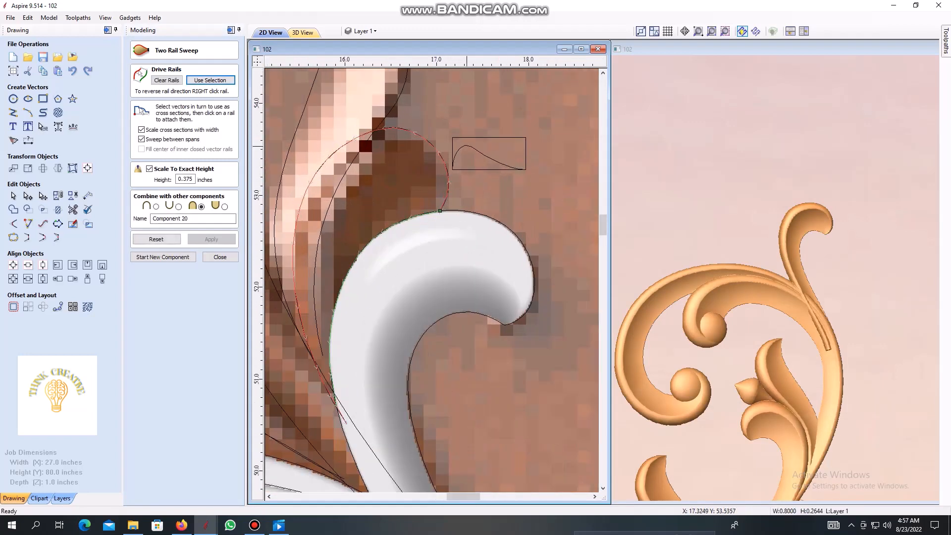
{"action": "scroll", "coordinate": [434, 152], "scroll_direction": "down", "scroll_amount": 3}
{"action": "left_click", "coordinate": [212, 239]}
{"action": "scroll", "coordinate": [752, 297], "scroll_direction": "up", "scroll_amount": 2}
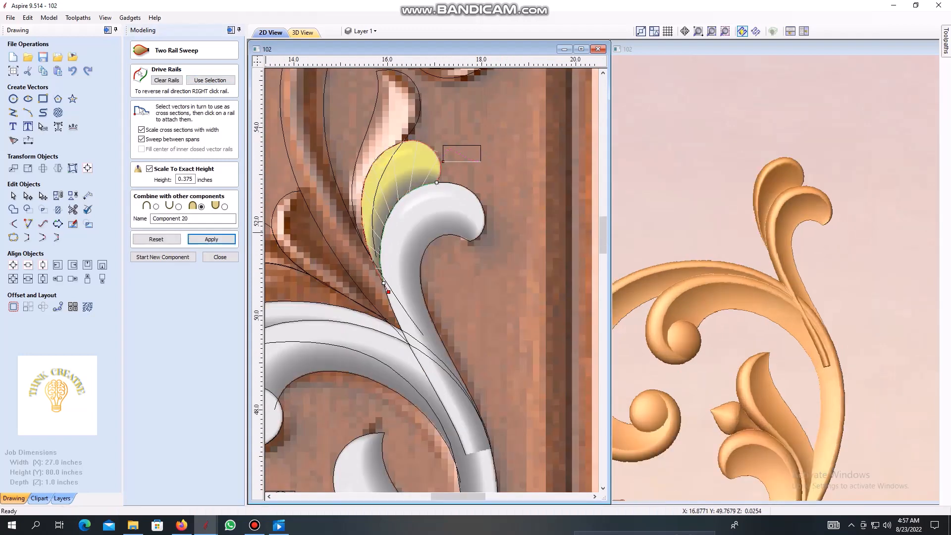
{"action": "left_click_drag", "start_coordinate": [752, 297], "coordinate": [748, 265]}
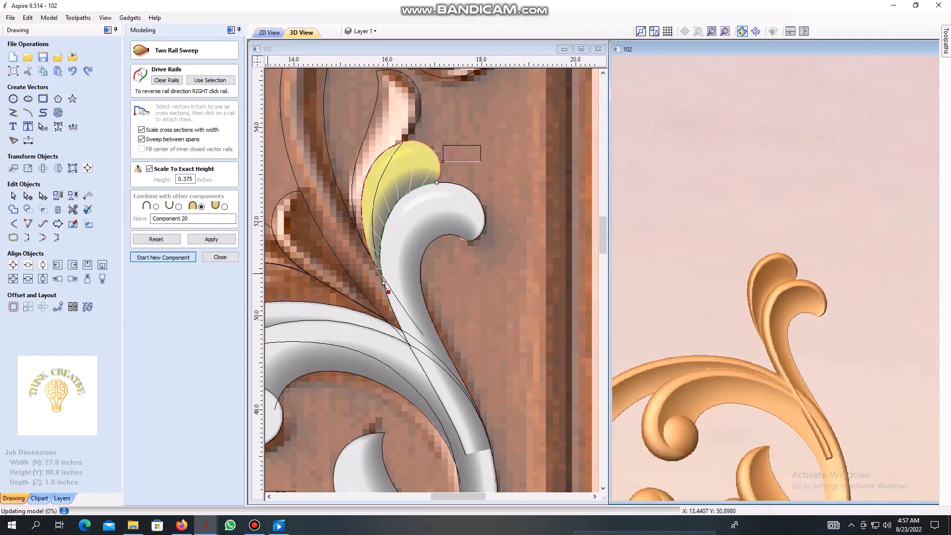
Sweep the wave profile between the edge vectors of the pointed leaf behind the two petals, merged at exact height 0.375 inches, and finish it
{"action": "left_click", "coordinate": [419, 94]}
{"action": "left_click", "coordinate": [377, 88], "text": "shift"}
{"action": "left_click", "coordinate": [211, 80]}
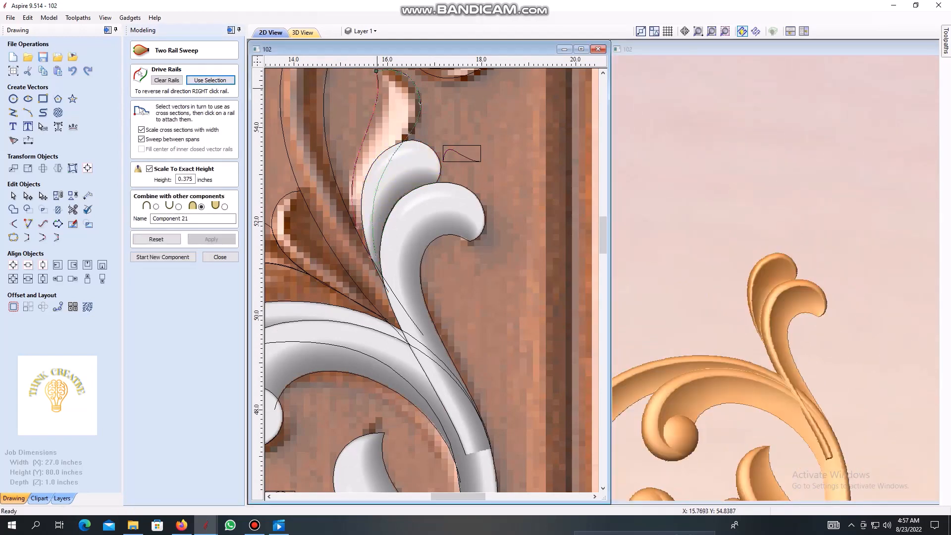
{"action": "scroll", "coordinate": [376, 71], "scroll_direction": "down", "scroll_amount": 5}
{"action": "scroll", "coordinate": [334, 315], "scroll_direction": "up", "scroll_amount": 5}
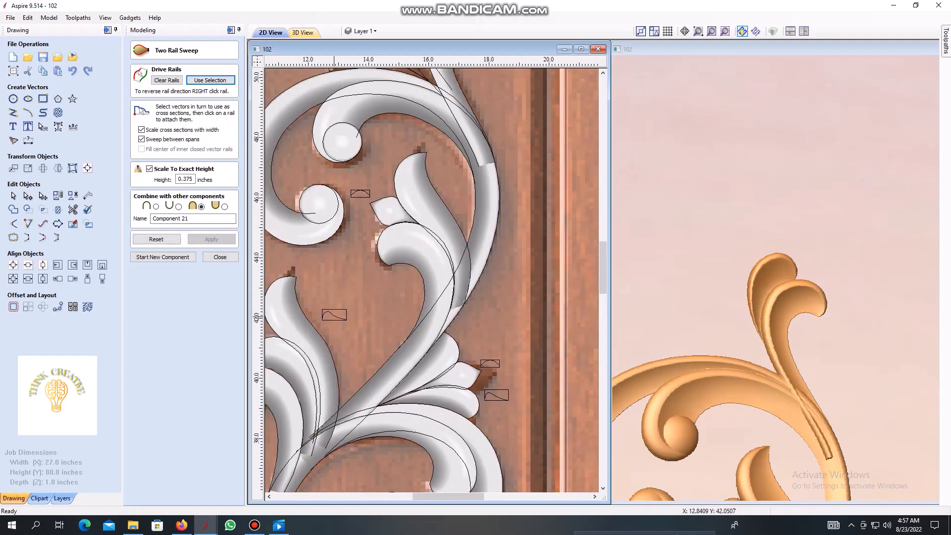
{"action": "left_click", "coordinate": [329, 311]}
{"action": "scroll", "coordinate": [330, 311], "scroll_direction": "down", "scroll_amount": 3}
{"action": "scroll", "coordinate": [408, 208], "scroll_direction": "up", "scroll_amount": 4}
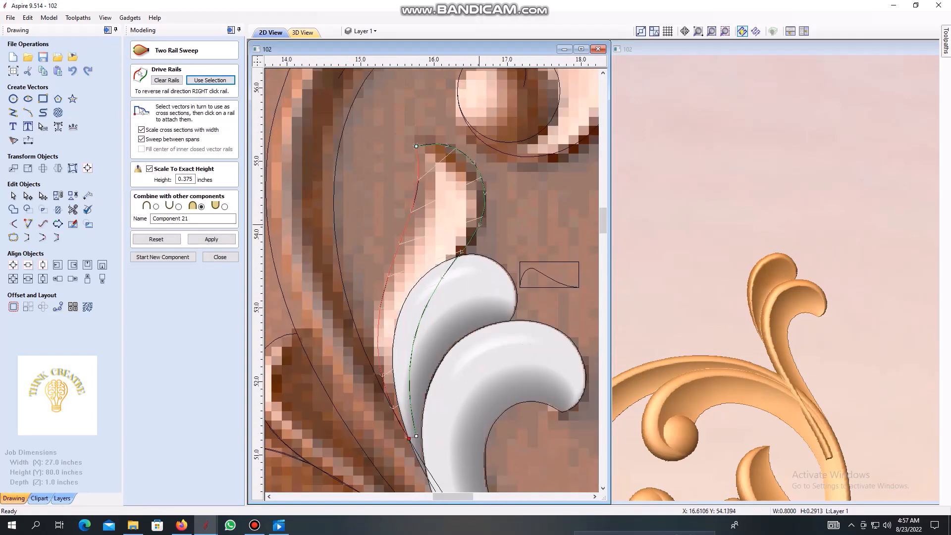
{"action": "scroll", "coordinate": [479, 223], "scroll_direction": "down", "scroll_amount": 3}
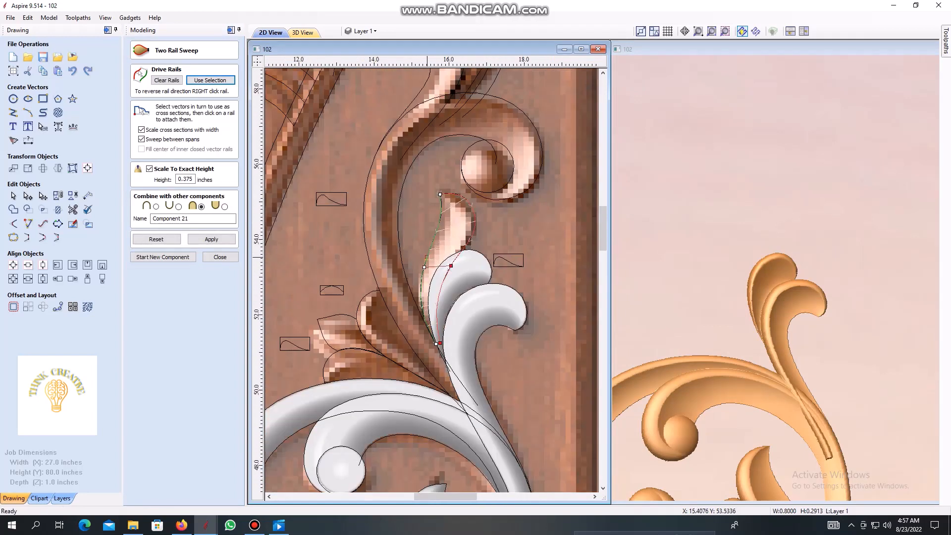
{"action": "left_click", "coordinate": [211, 239]}
{"action": "scroll", "coordinate": [775, 277], "scroll_direction": "up", "scroll_amount": 5}
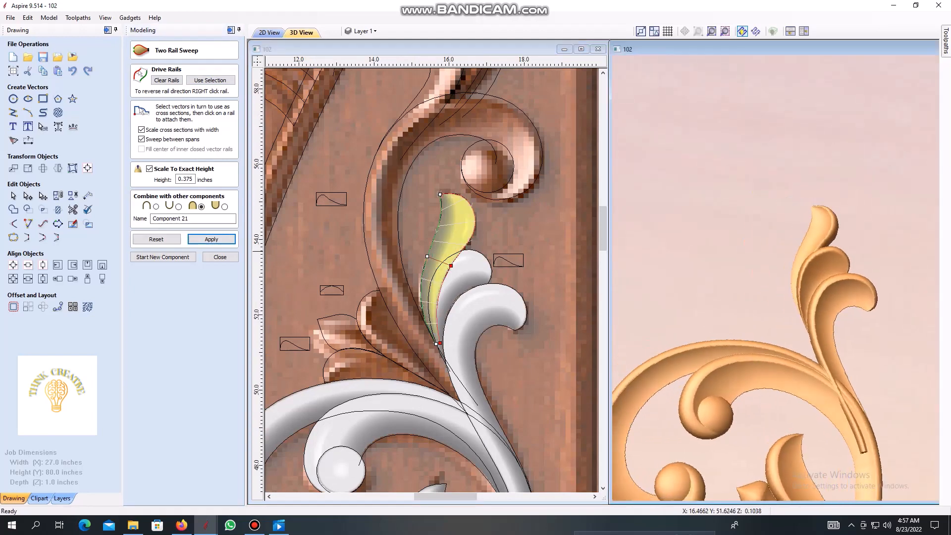
{"action": "scroll", "coordinate": [775, 277], "scroll_direction": "down", "scroll_amount": 5}
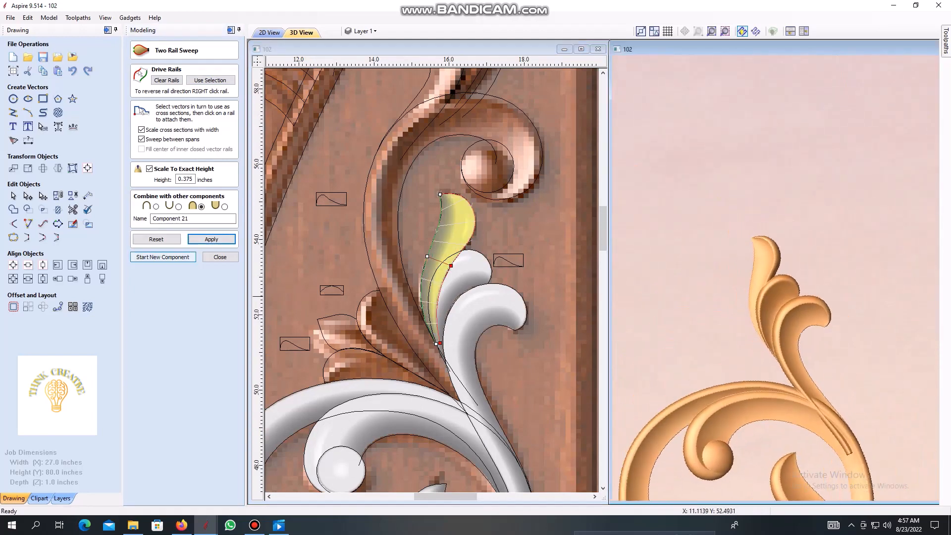
{"action": "left_click", "coordinate": [162, 256]}
Set the two edge vectors of the tall scroll above the pointed leaf as drive rails for a new two rail sweep
{"action": "left_click", "coordinate": [364, 221]}
{"action": "left_click", "coordinate": [397, 220], "text": "shift"}
{"action": "scroll", "coordinate": [444, 231], "scroll_direction": "down", "scroll_amount": 2}
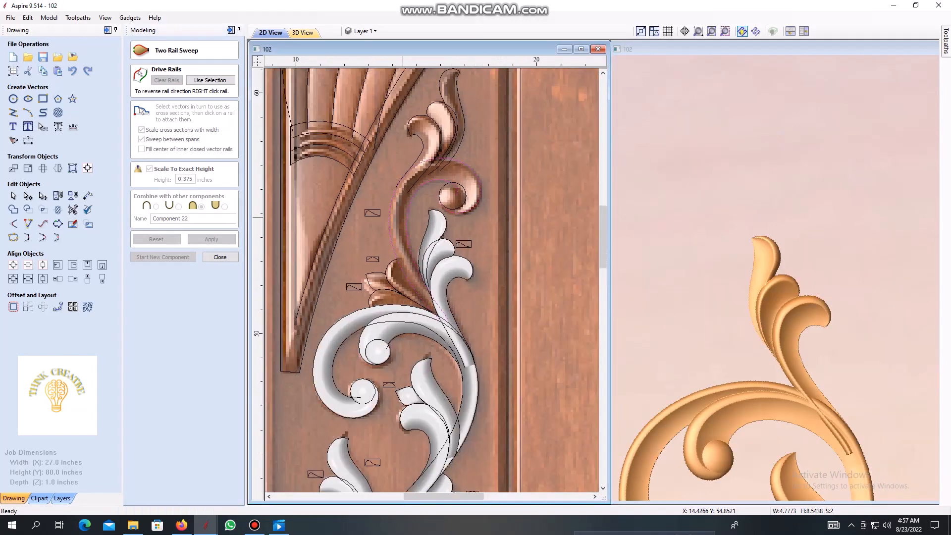
{"action": "left_click", "coordinate": [210, 80]}
{"action": "scroll", "coordinate": [421, 213], "scroll_direction": "up", "scroll_amount": 3}
{"action": "scroll", "coordinate": [448, 214], "scroll_direction": "down", "scroll_amount": 3}
{"action": "scroll", "coordinate": [506, 155], "scroll_direction": "up", "scroll_amount": 3}
{"action": "scroll", "coordinate": [501, 155], "scroll_direction": "down", "scroll_amount": 2}
{"action": "scroll", "coordinate": [346, 248], "scroll_direction": "up", "scroll_amount": 5}
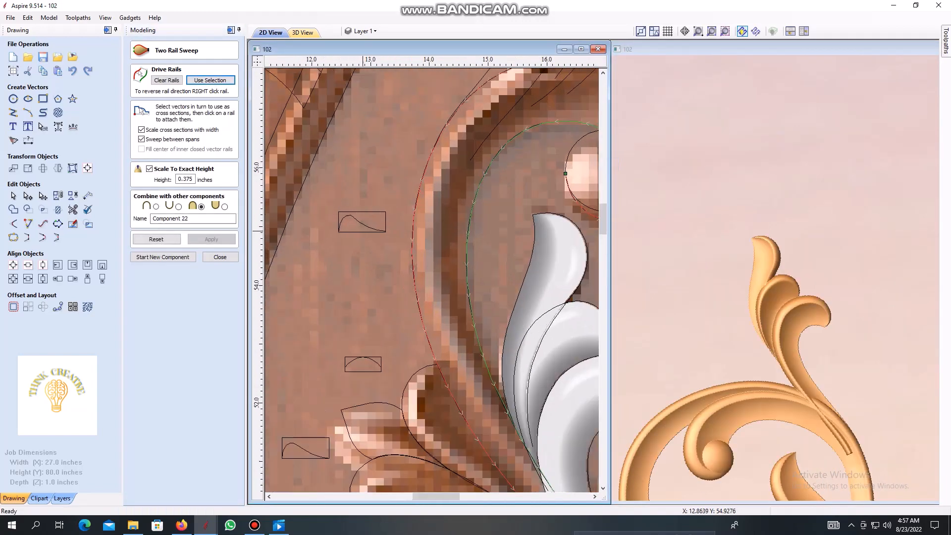
Sweep the wave profile along the tall scroll's rails with intermediate cross sections, merged at exact height 0.375 inches, and finish the component
{"action": "left_click", "coordinate": [328, 266]}
{"action": "left_click", "coordinate": [373, 270]}
{"action": "scroll", "coordinate": [374, 269], "scroll_direction": "down", "scroll_amount": 6}
{"action": "scroll", "coordinate": [497, 229], "scroll_direction": "up", "scroll_amount": 3}
{"action": "scroll", "coordinate": [406, 232], "scroll_direction": "up", "scroll_amount": 3}
{"action": "scroll", "coordinate": [512, 163], "scroll_direction": "down", "scroll_amount": 3}
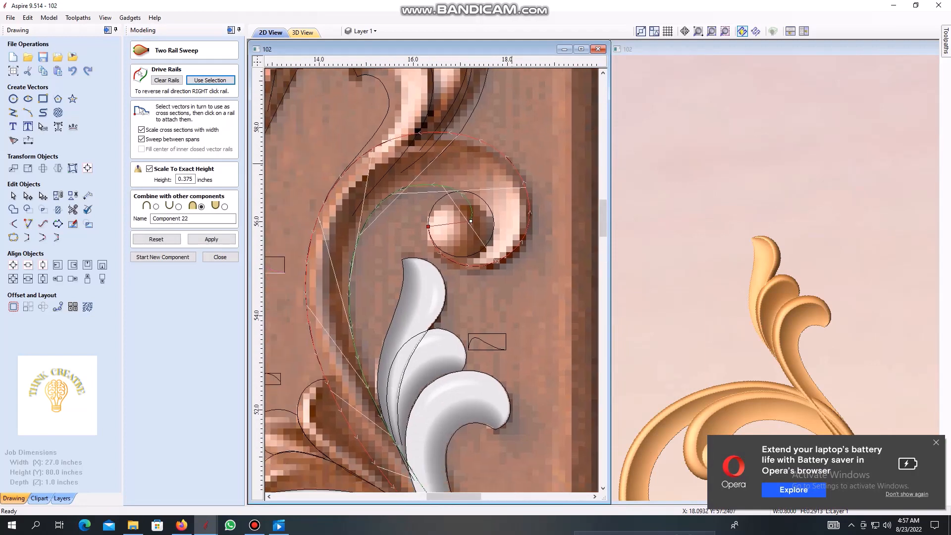
{"action": "scroll", "coordinate": [484, 140], "scroll_direction": "down", "scroll_amount": 1}
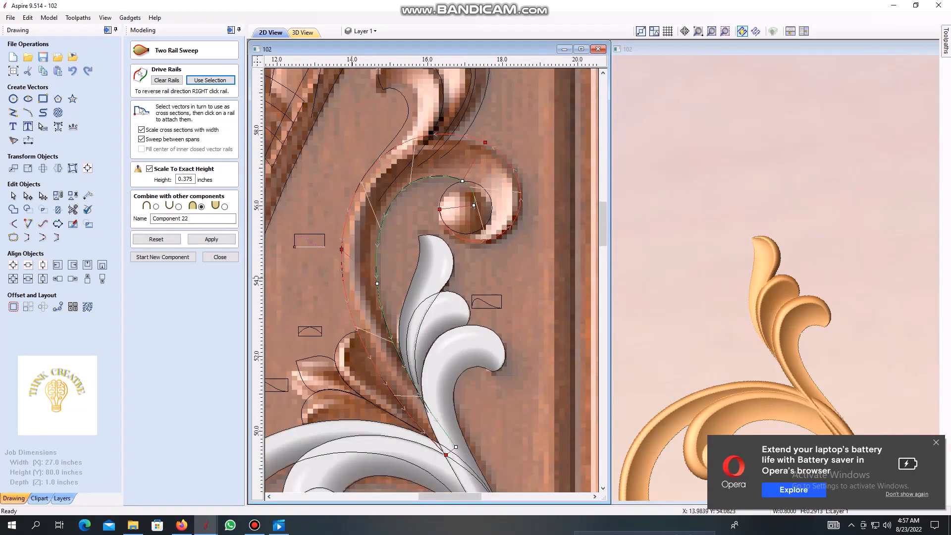
{"action": "scroll", "coordinate": [454, 196], "scroll_direction": "down", "scroll_amount": 1}
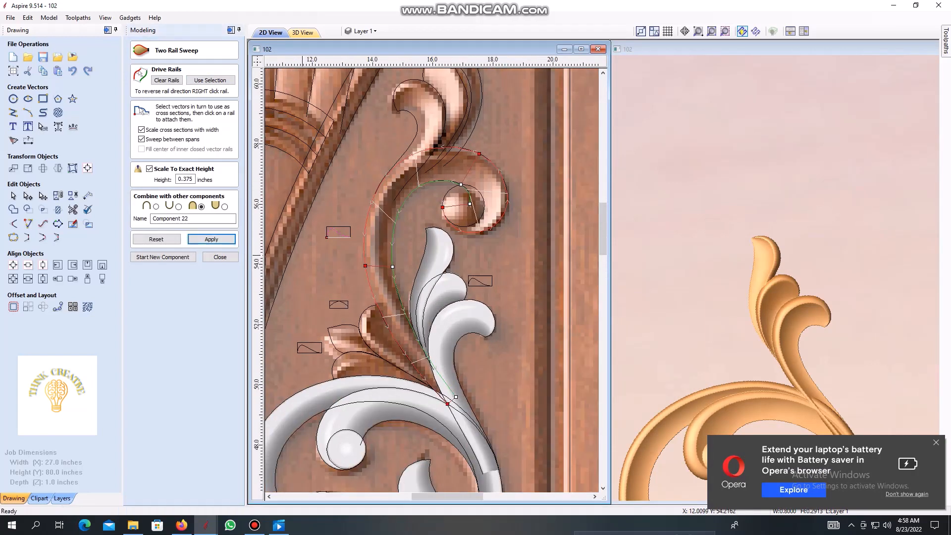
{"action": "left_click", "coordinate": [212, 239]}
{"action": "scroll", "coordinate": [505, 145], "scroll_direction": "up", "scroll_amount": 3}
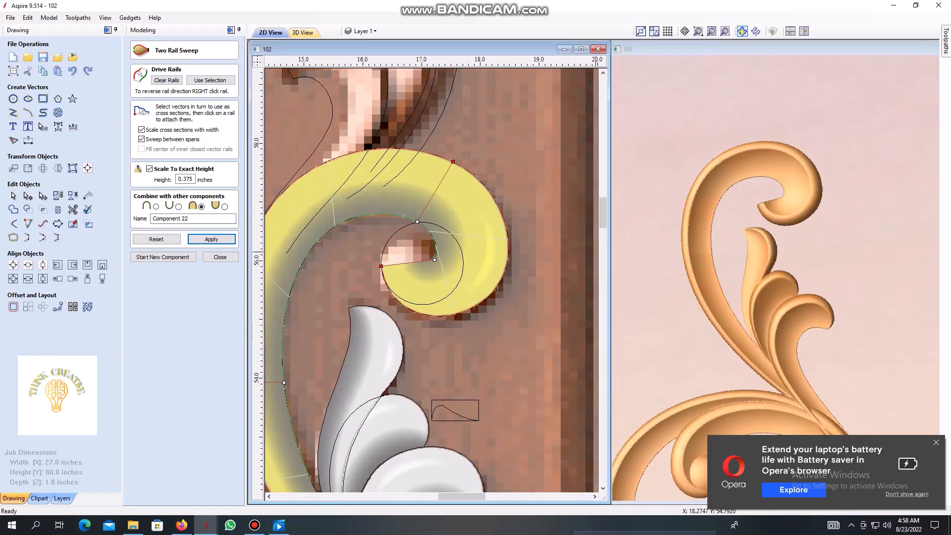
{"action": "left_click_drag", "start_coordinate": [698, 206], "coordinate": [681, 243]}
{"action": "key", "text": "ctrl+z"}
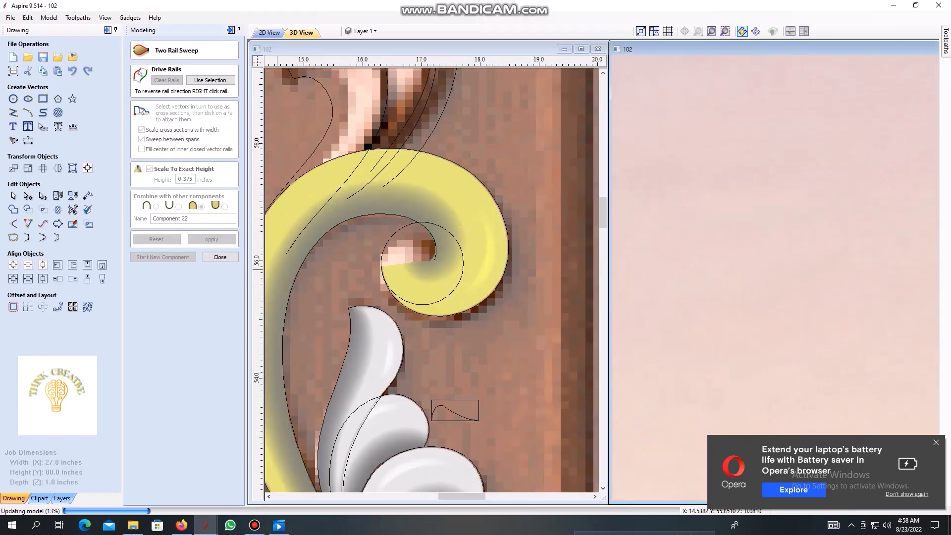
{"action": "left_click", "coordinate": [220, 257]}
Create a merged shape from the circle in the tall scroll's curl with a round 90-degree profile, scaled to exact height 0.375 inches
{"action": "left_click", "coordinate": [384, 248]}
{"action": "left_click", "coordinate": [139, 84]}
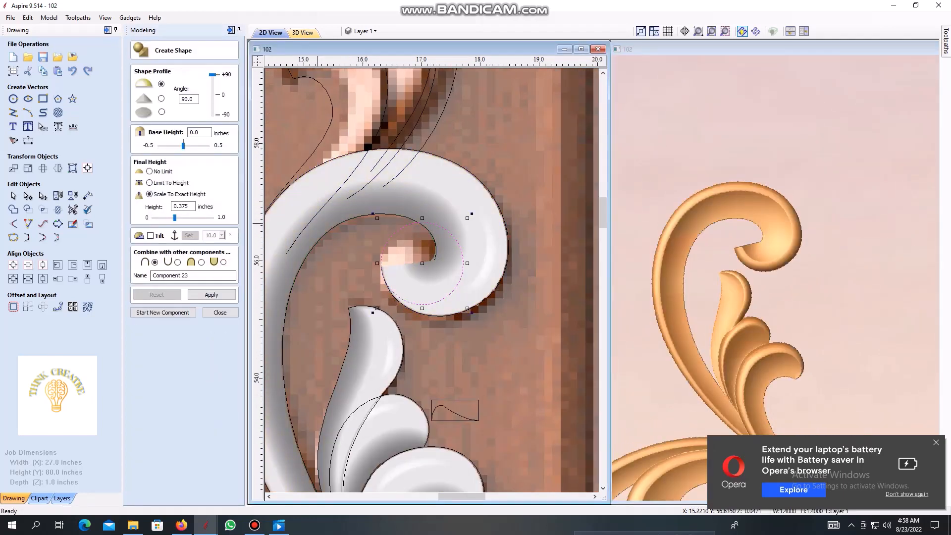
{"action": "scroll", "coordinate": [772, 243], "scroll_direction": "up", "scroll_amount": 4}
{"action": "mouse_move", "coordinate": [772, 243]}
{"action": "left_mouse_down"}
{"action": "mouse_move", "coordinate": [757, 241]}
{"action": "mouse_move", "coordinate": [773, 244]}
{"action": "left_mouse_up"}
{"action": "left_click", "coordinate": [201, 262]}
{"action": "scroll", "coordinate": [812, 270], "scroll_direction": "down", "scroll_amount": 4}
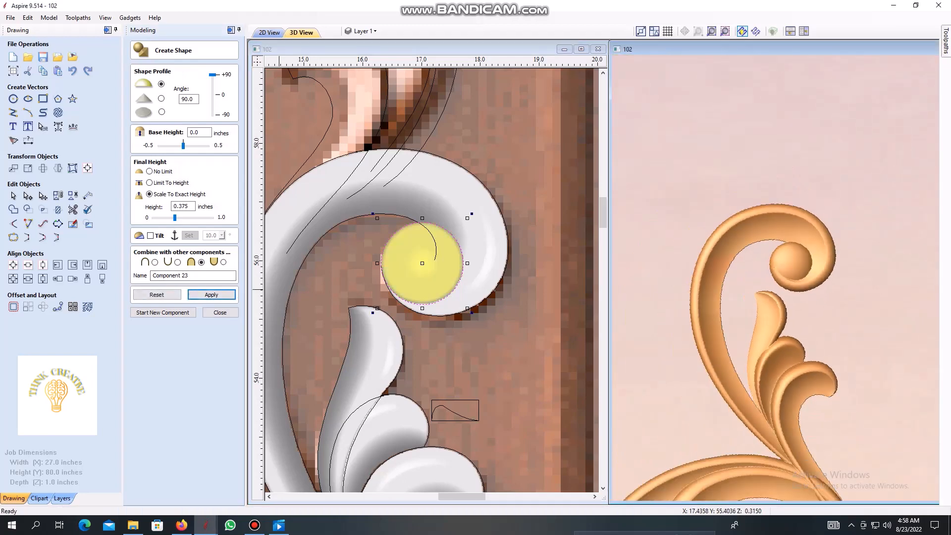
{"action": "scroll", "coordinate": [792, 267], "scroll_direction": "up", "scroll_amount": 3}
{"action": "left_click", "coordinate": [163, 313]}
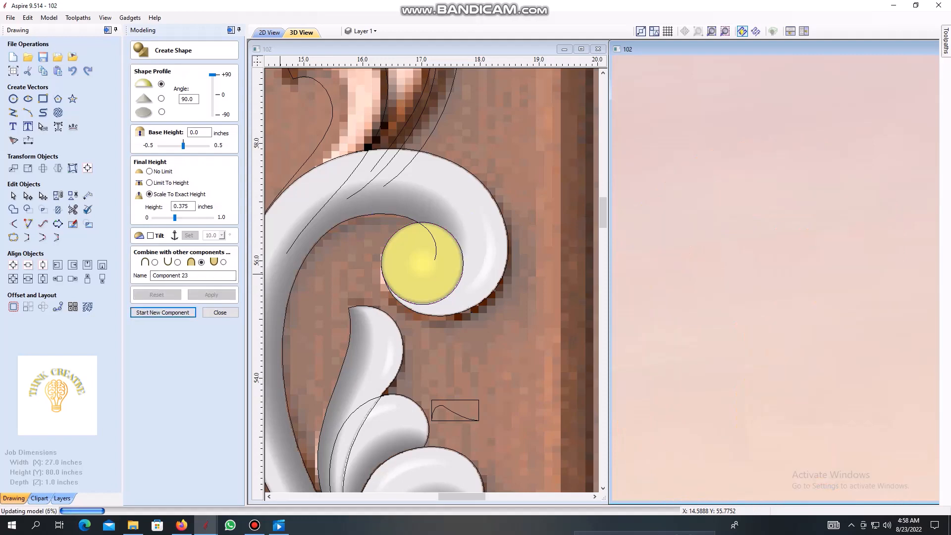
{"action": "left_click", "coordinate": [219, 313]}
Bake the tall scroll and its ball into one component and smooth it with the sculpting Smooth brush
{"action": "left_click", "coordinate": [421, 264]}
{"action": "left_click", "coordinate": [441, 191], "text": "shift"}
{"action": "left_click", "coordinate": [196, 85]}
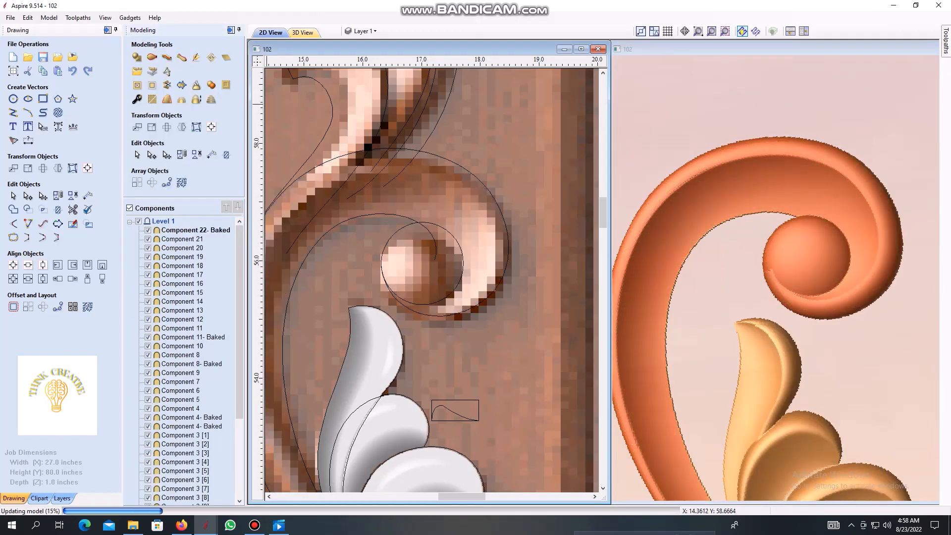
{"action": "scroll", "coordinate": [757, 276], "scroll_direction": "up", "scroll_amount": 4}
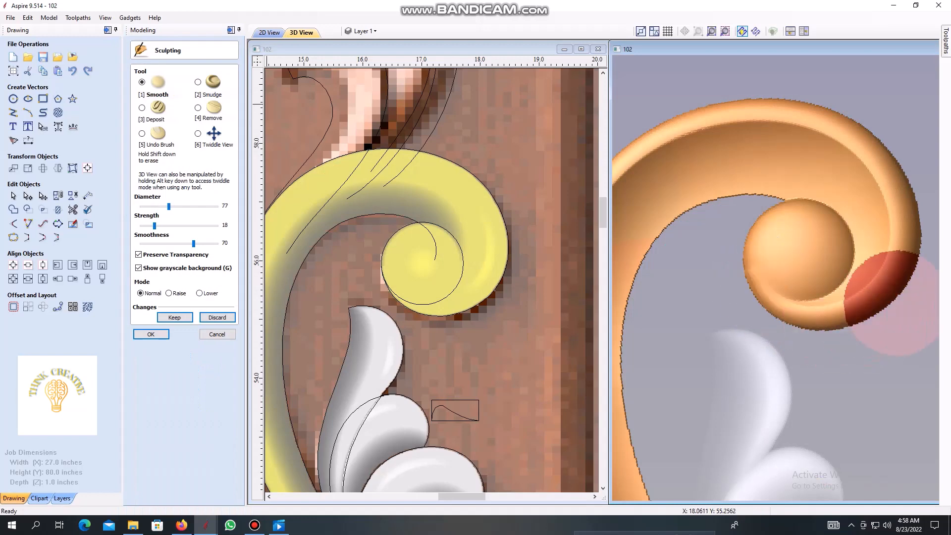
{"action": "key", "text": "Return"}
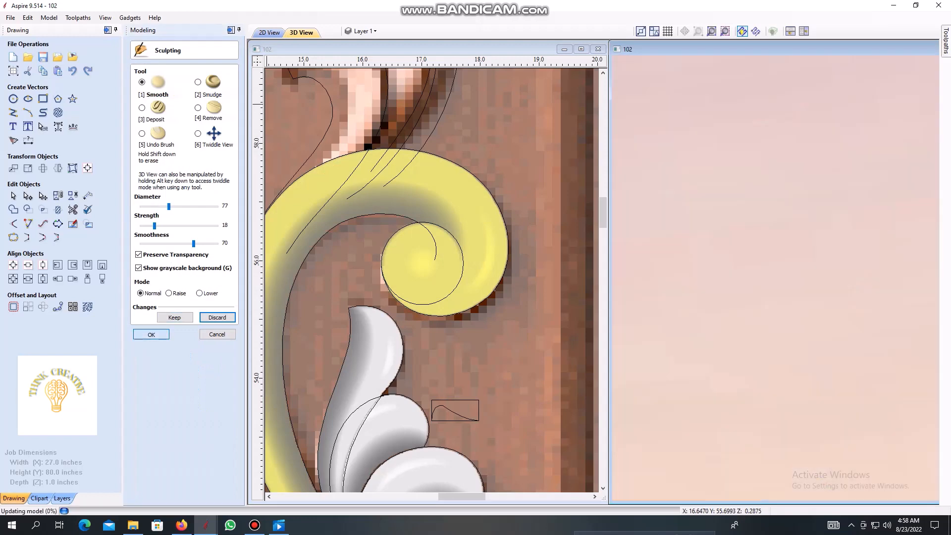
{"action": "scroll", "coordinate": [828, 277], "scroll_direction": "up", "scroll_amount": 3}
{"action": "scroll", "coordinate": [439, 231], "scroll_direction": "down", "scroll_amount": 5}
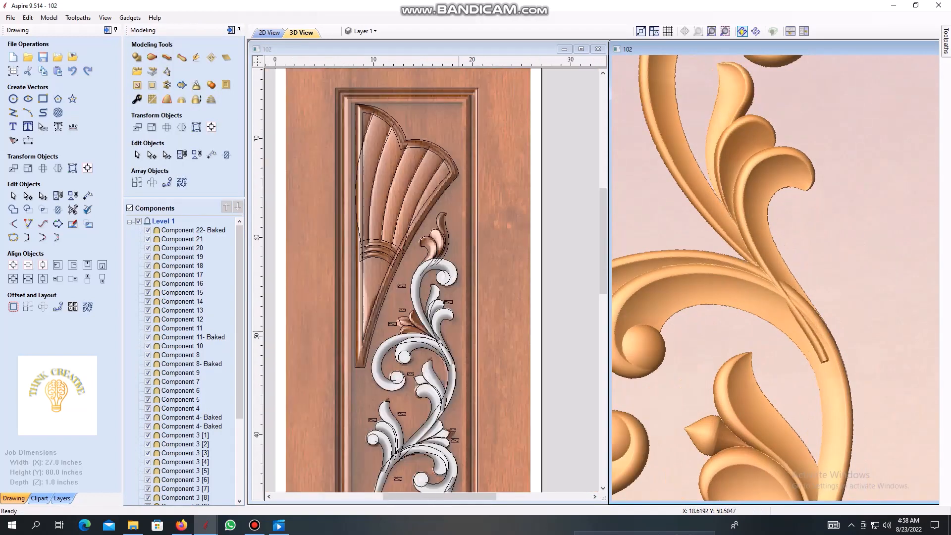
Draw a closed polyline around the part of the curled leaf's stem that overlaps the long scroll
{"action": "scroll", "coordinate": [433, 314], "scroll_direction": "up", "scroll_amount": 5}
{"action": "left_click", "coordinate": [445, 302]}
{"action": "middle_click_drag", "start_coordinate": [440, 312], "coordinate": [440, 268]}
{"action": "left_click", "coordinate": [369, 270], "text": "shift"}
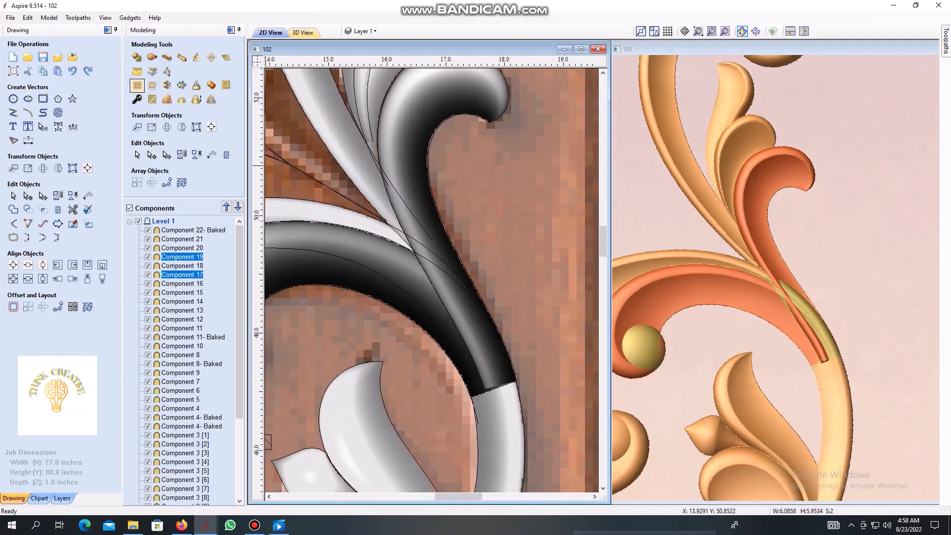
{"action": "left_click_drag", "start_coordinate": [718, 317], "coordinate": [738, 304]}
{"action": "scroll", "coordinate": [419, 318], "scroll_direction": "up", "scroll_amount": 2}
{"action": "left_click", "coordinate": [458, 277]}
{"action": "middle_click_drag", "start_coordinate": [446, 297], "coordinate": [429, 224]}
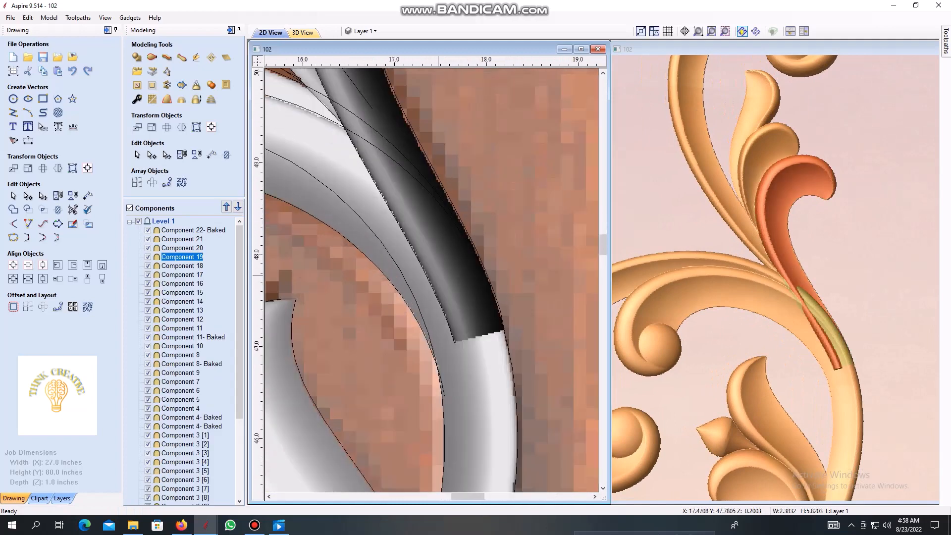
{"action": "left_click", "coordinate": [13, 112]}
{"action": "left_click", "coordinate": [458, 360]}
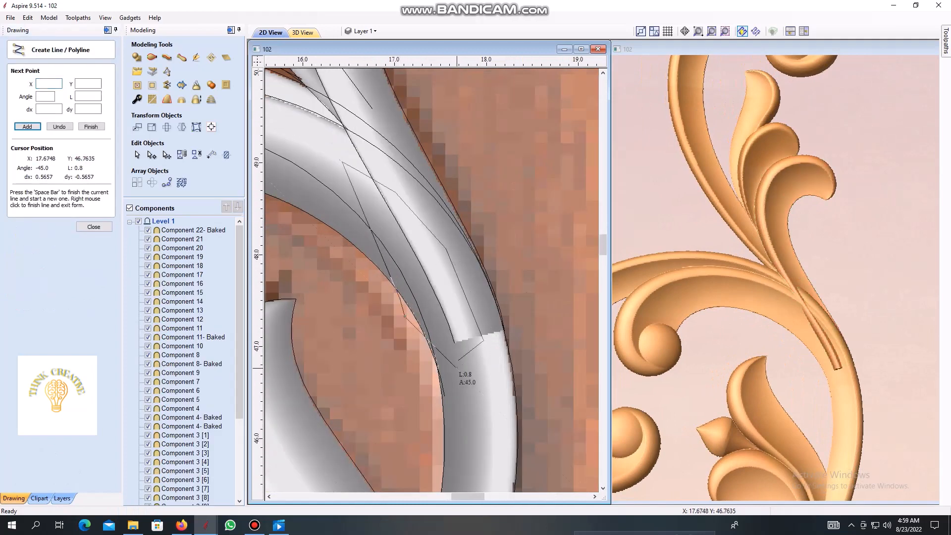
{"action": "right_click", "coordinate": [458, 360]}
Clear the curled leaf component inside the closed polyline, and delete the polyline
{"action": "left_click", "coordinate": [137, 85]}
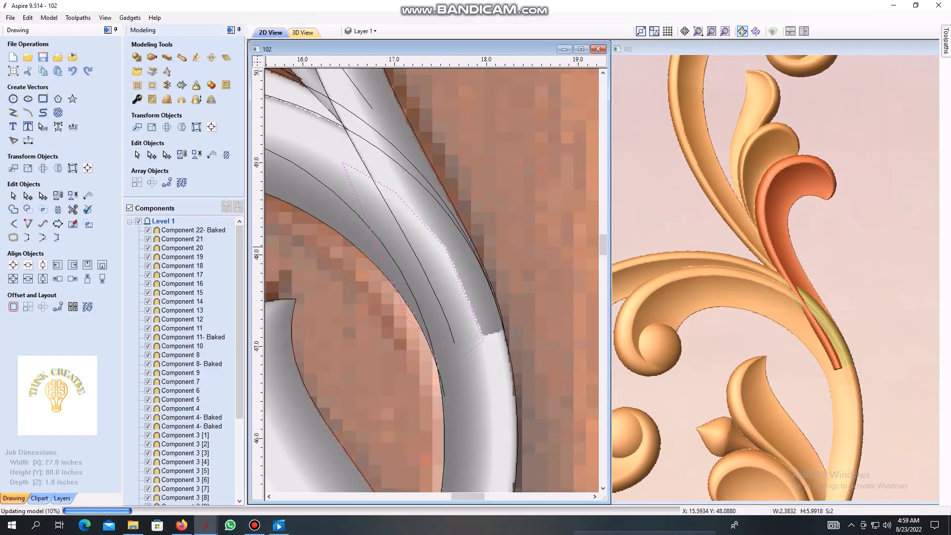
{"action": "left_click_drag", "start_coordinate": [717, 317], "coordinate": [733, 306]}
{"action": "middle_click_drag", "start_coordinate": [459, 188], "coordinate": [459, 247]}
{"action": "key", "text": "Delete"}
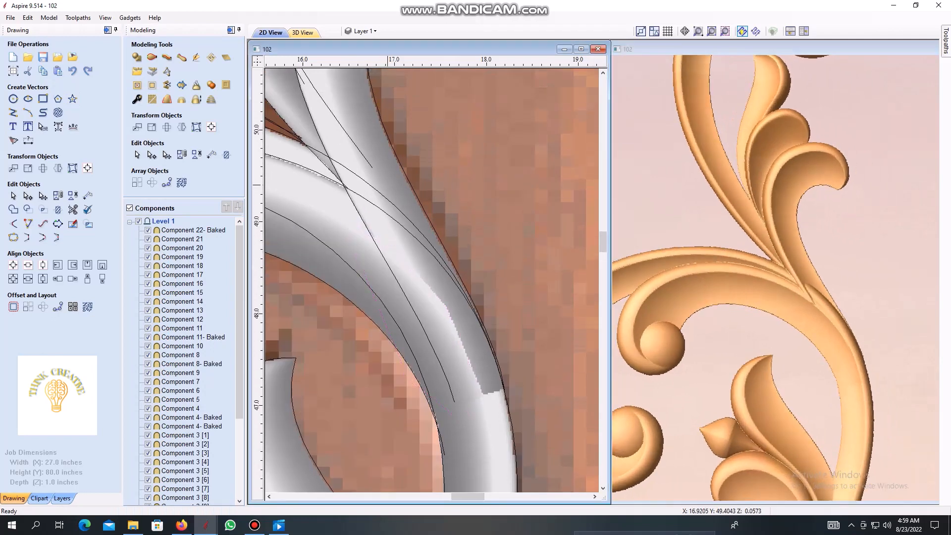
Smooth the trimmed curled leaf component with the sculpting Smooth brush and accept the sculpting
{"action": "double_click", "coordinate": [787, 218]}
{"action": "scroll", "coordinate": [788, 218], "scroll_direction": "up", "scroll_amount": 2}
{"action": "middle_click_drag", "start_coordinate": [772, 212], "coordinate": [787, 237]}
{"action": "left_click", "coordinate": [197, 57]}
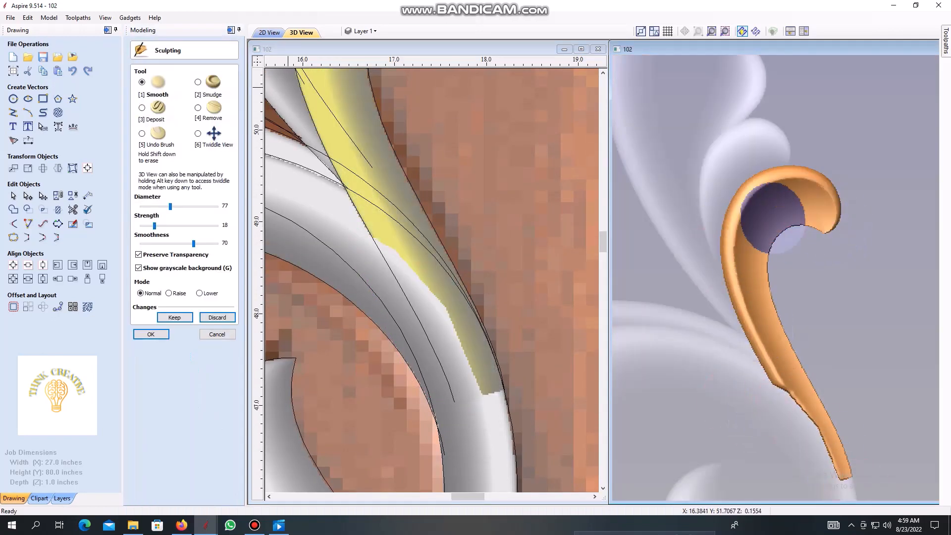
{"action": "left_click", "coordinate": [151, 334]}
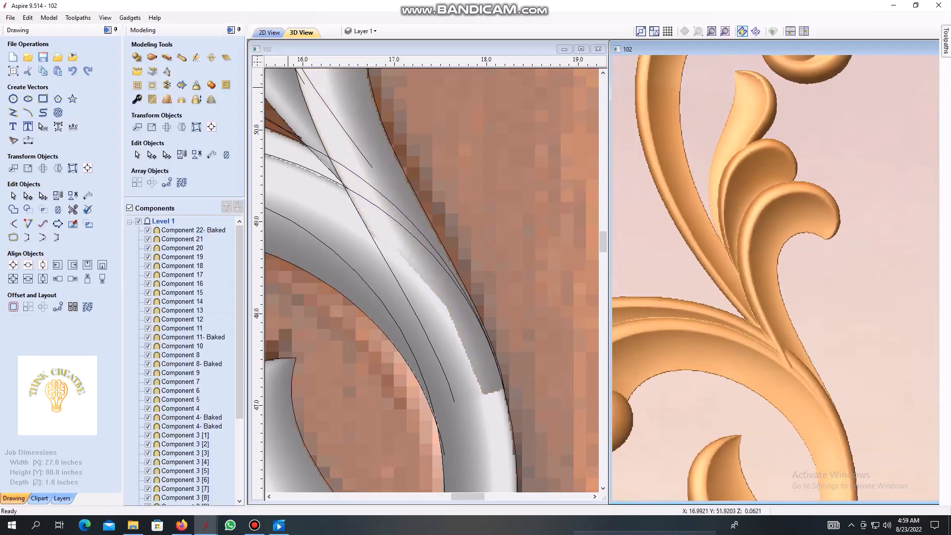